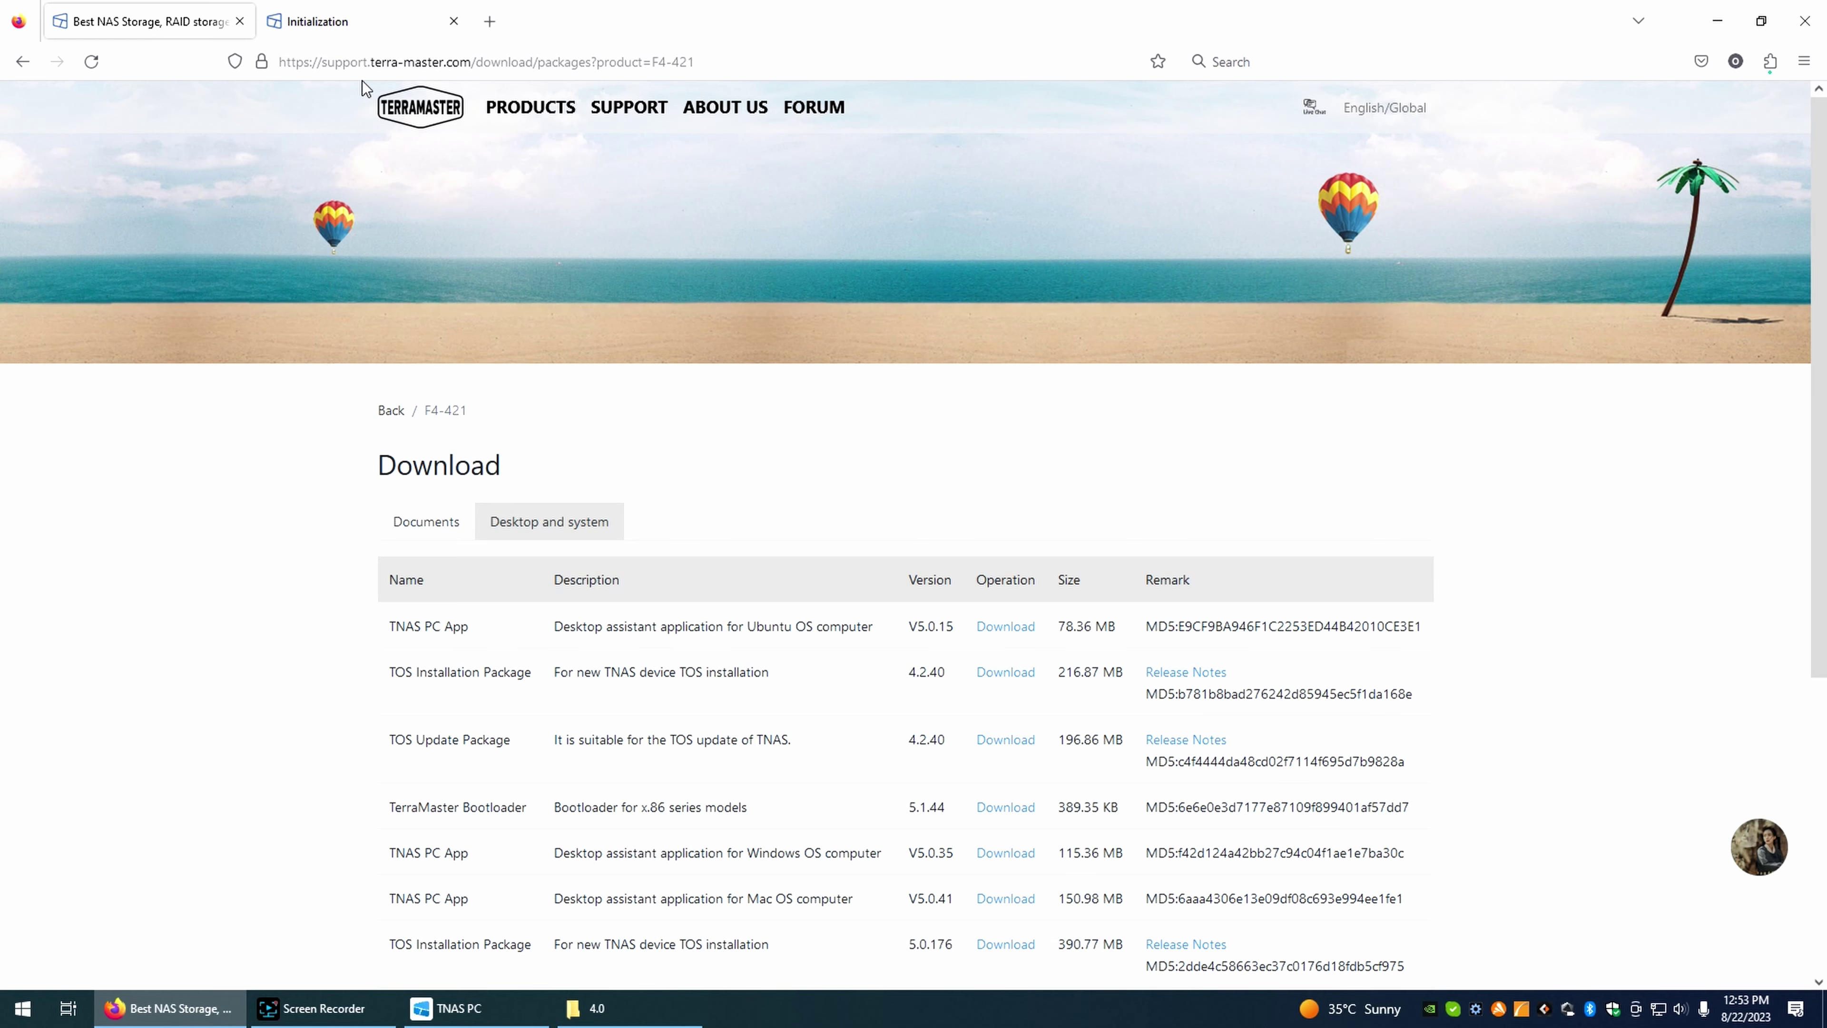
# - Open the Documents downloads for the F4-421 on the TerraMaster Support site
pyautogui.moveTo(645, 133)
pyautogui.scroll(-4, 689, 470)
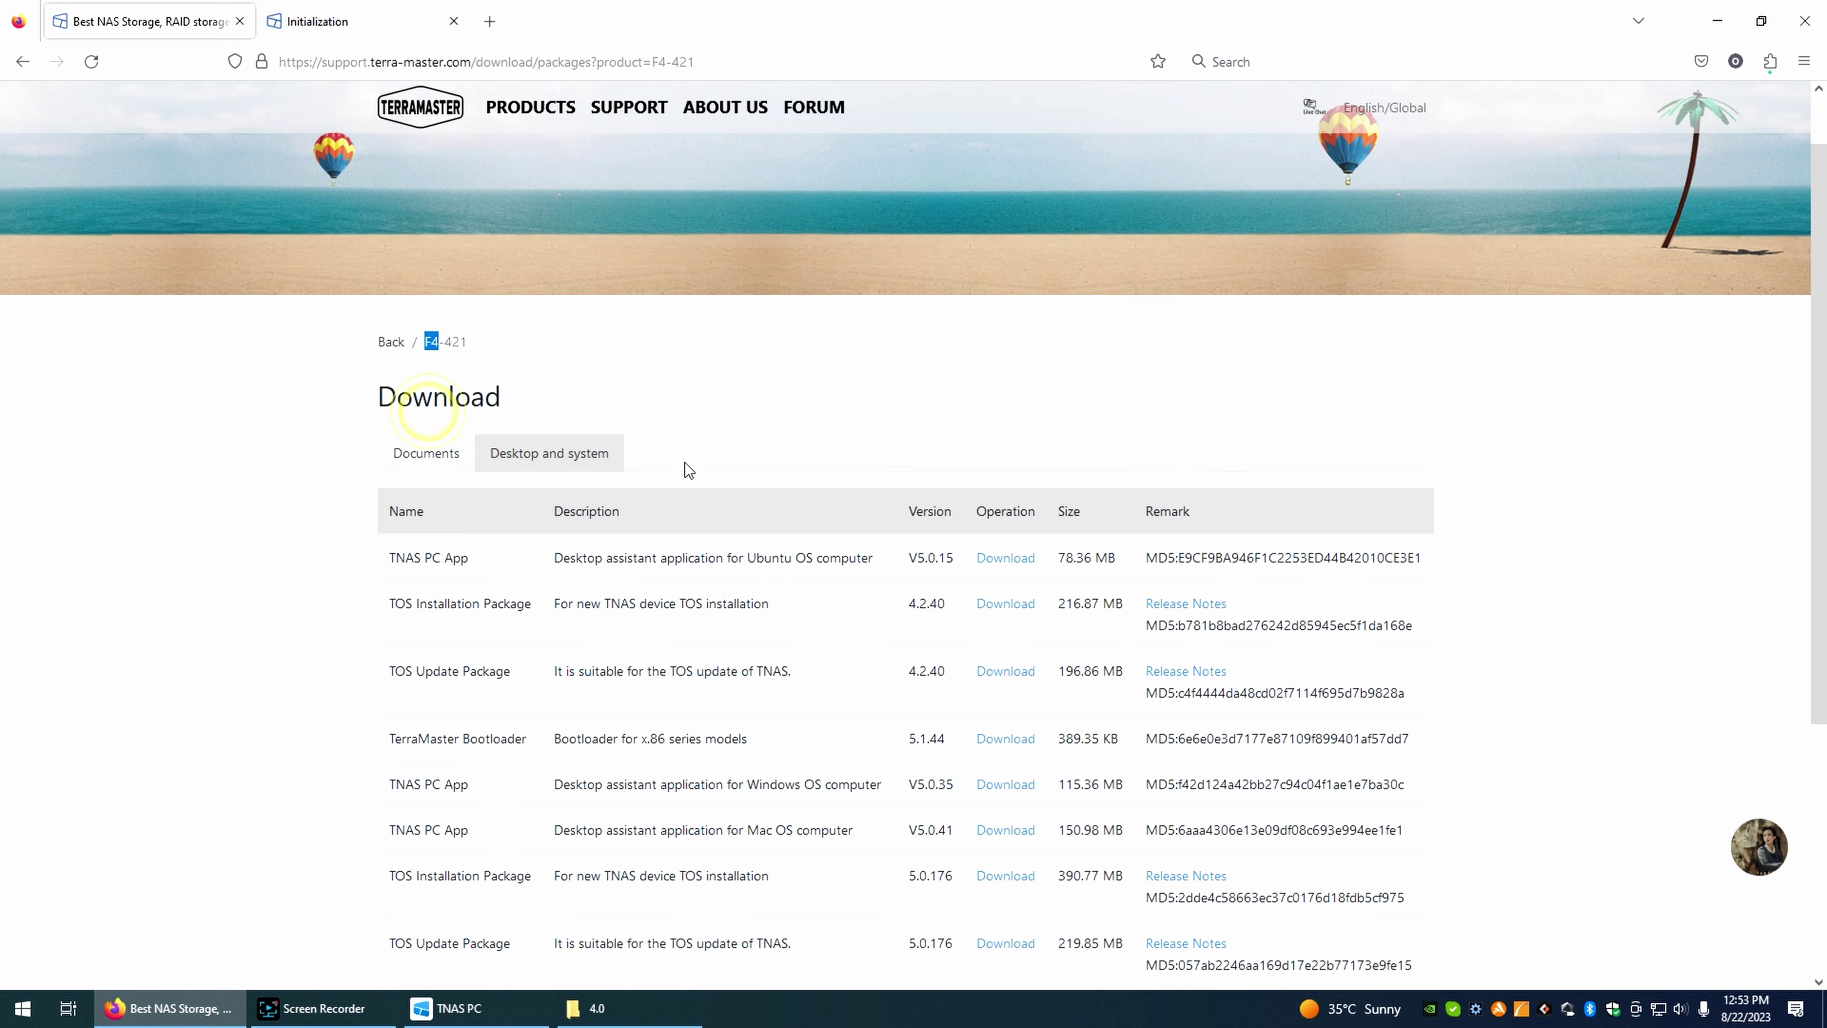
pyautogui.click(435, 245)
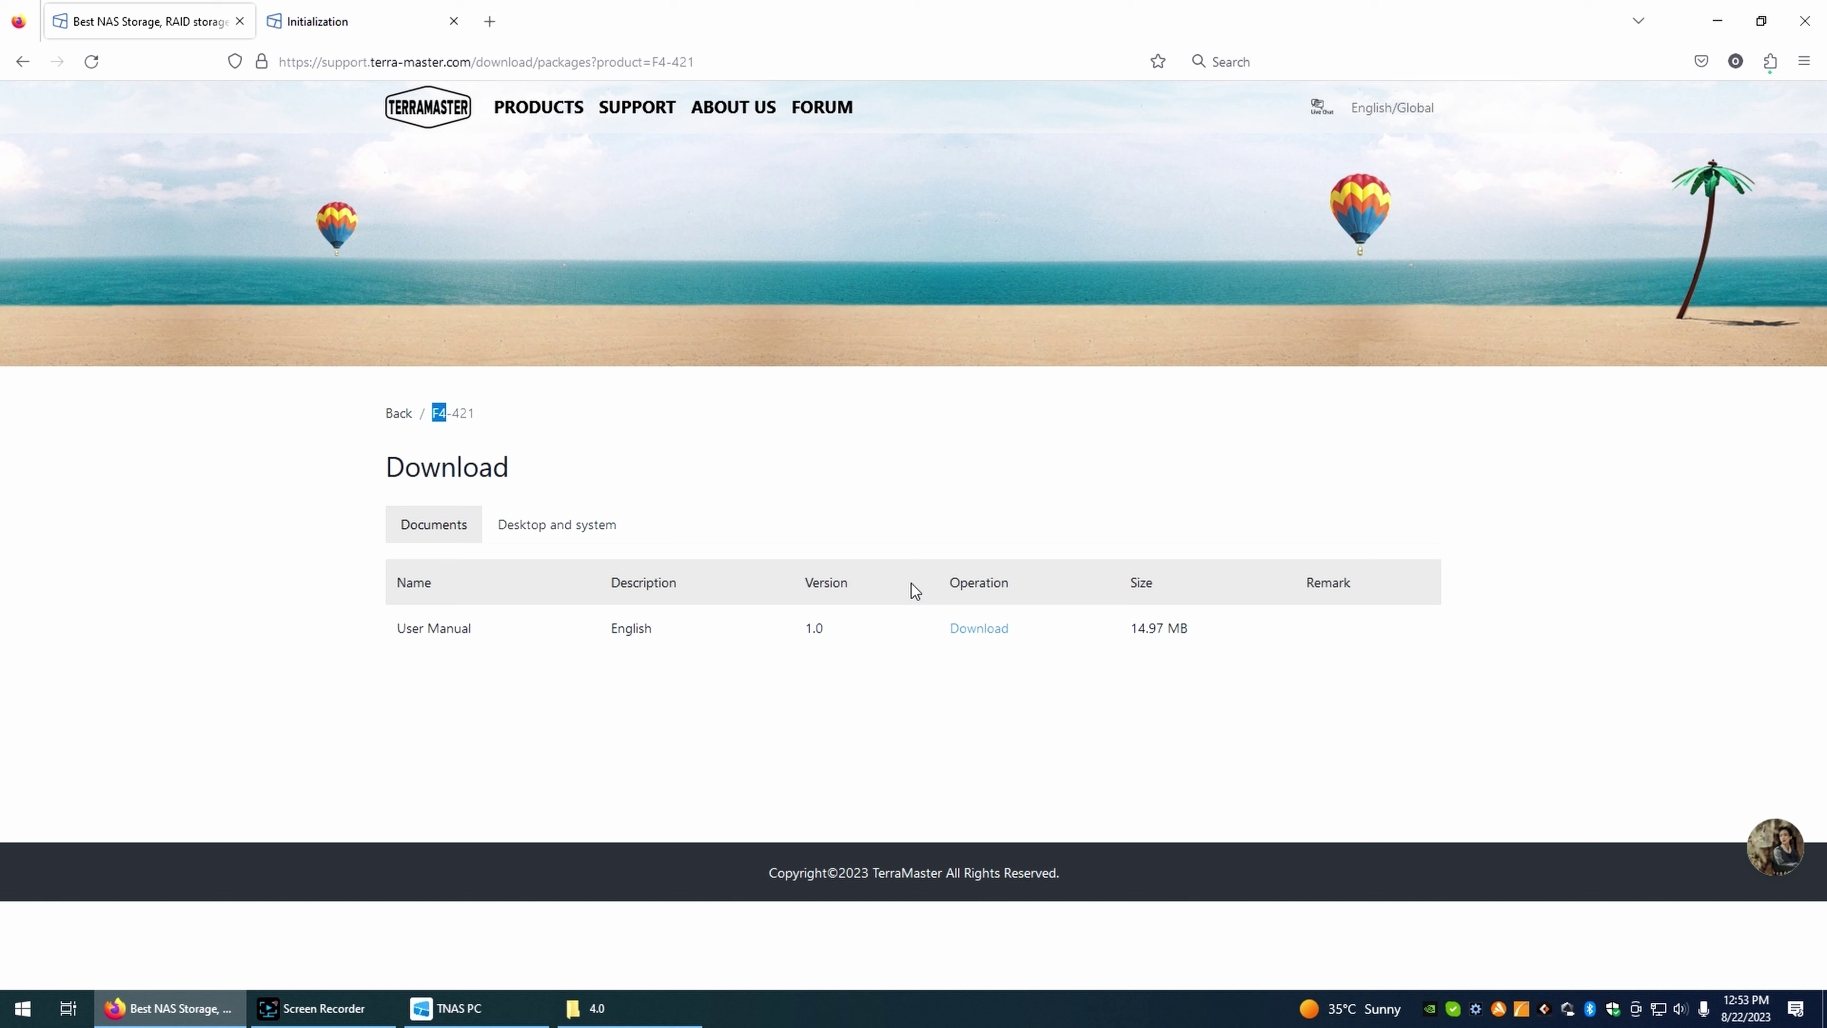
# - Back in Desktop and system downloads, highlight the TOS 5.1.41 Installation Package (520.91 MB) entry
pyautogui.click(583, 532)
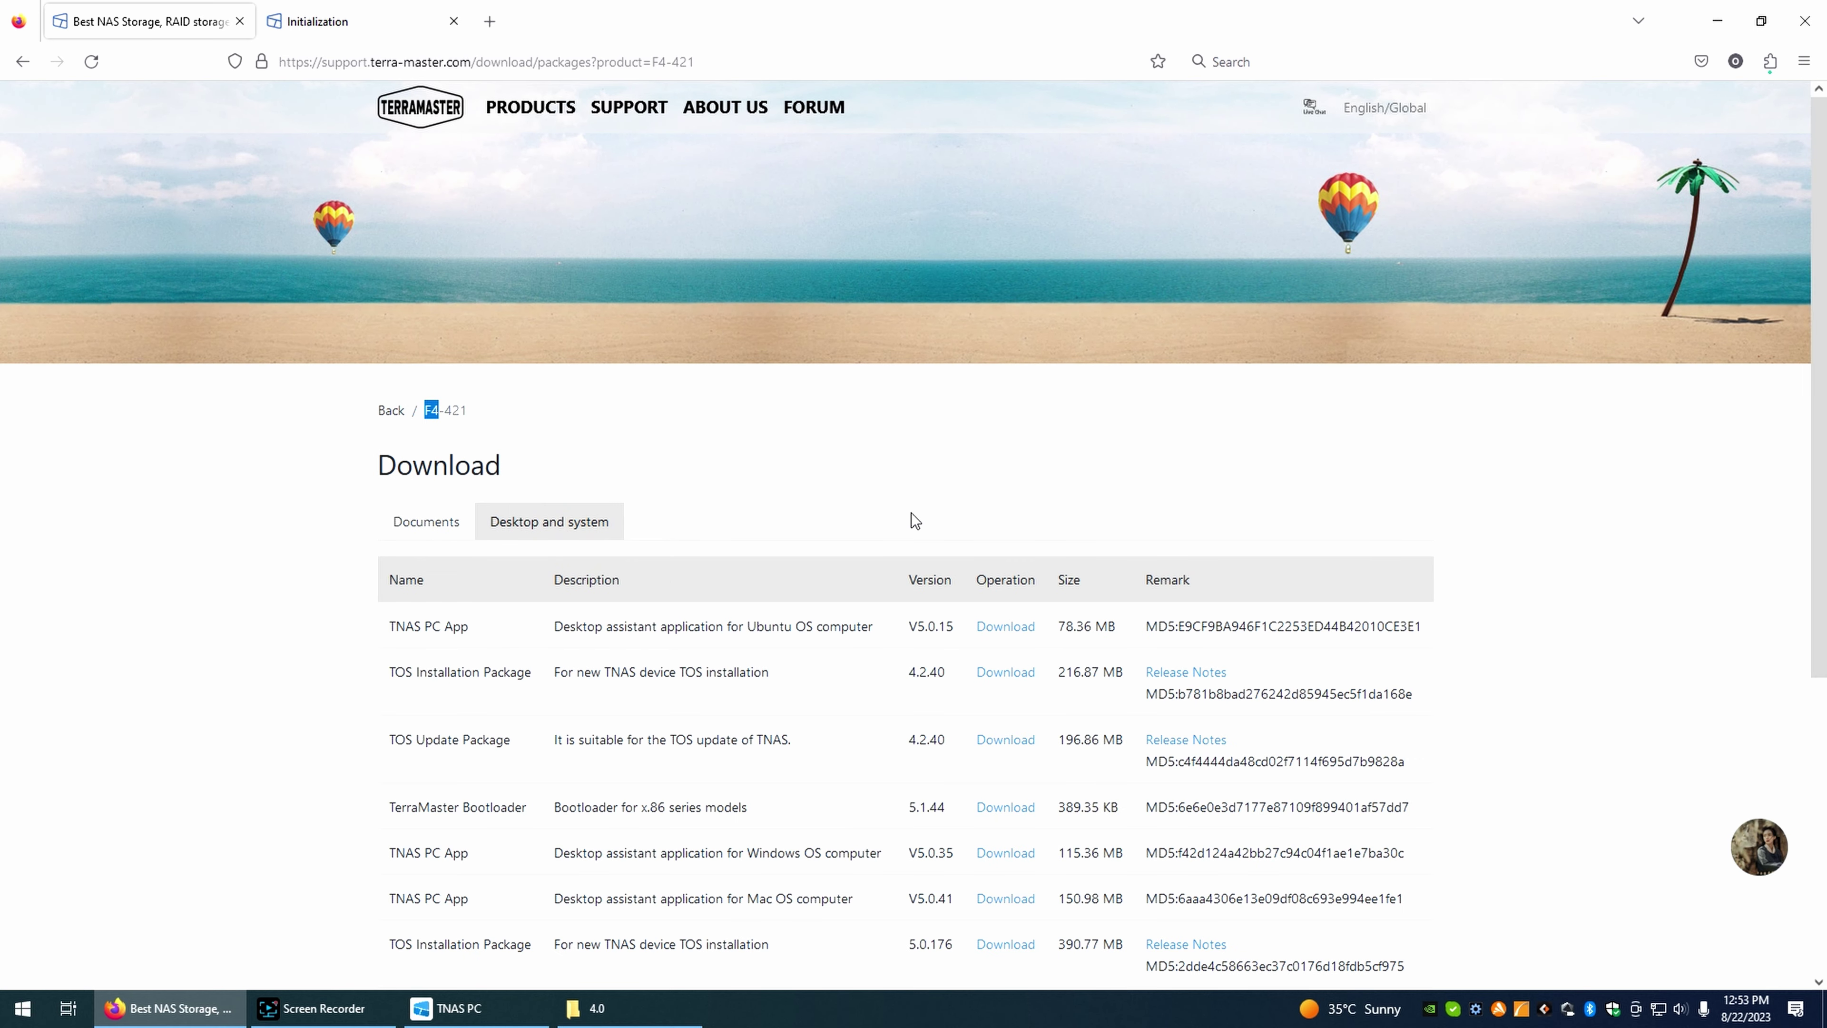
pyautogui.scroll(-3, 582, 351)
pyautogui.scroll(-3, 806, 347)
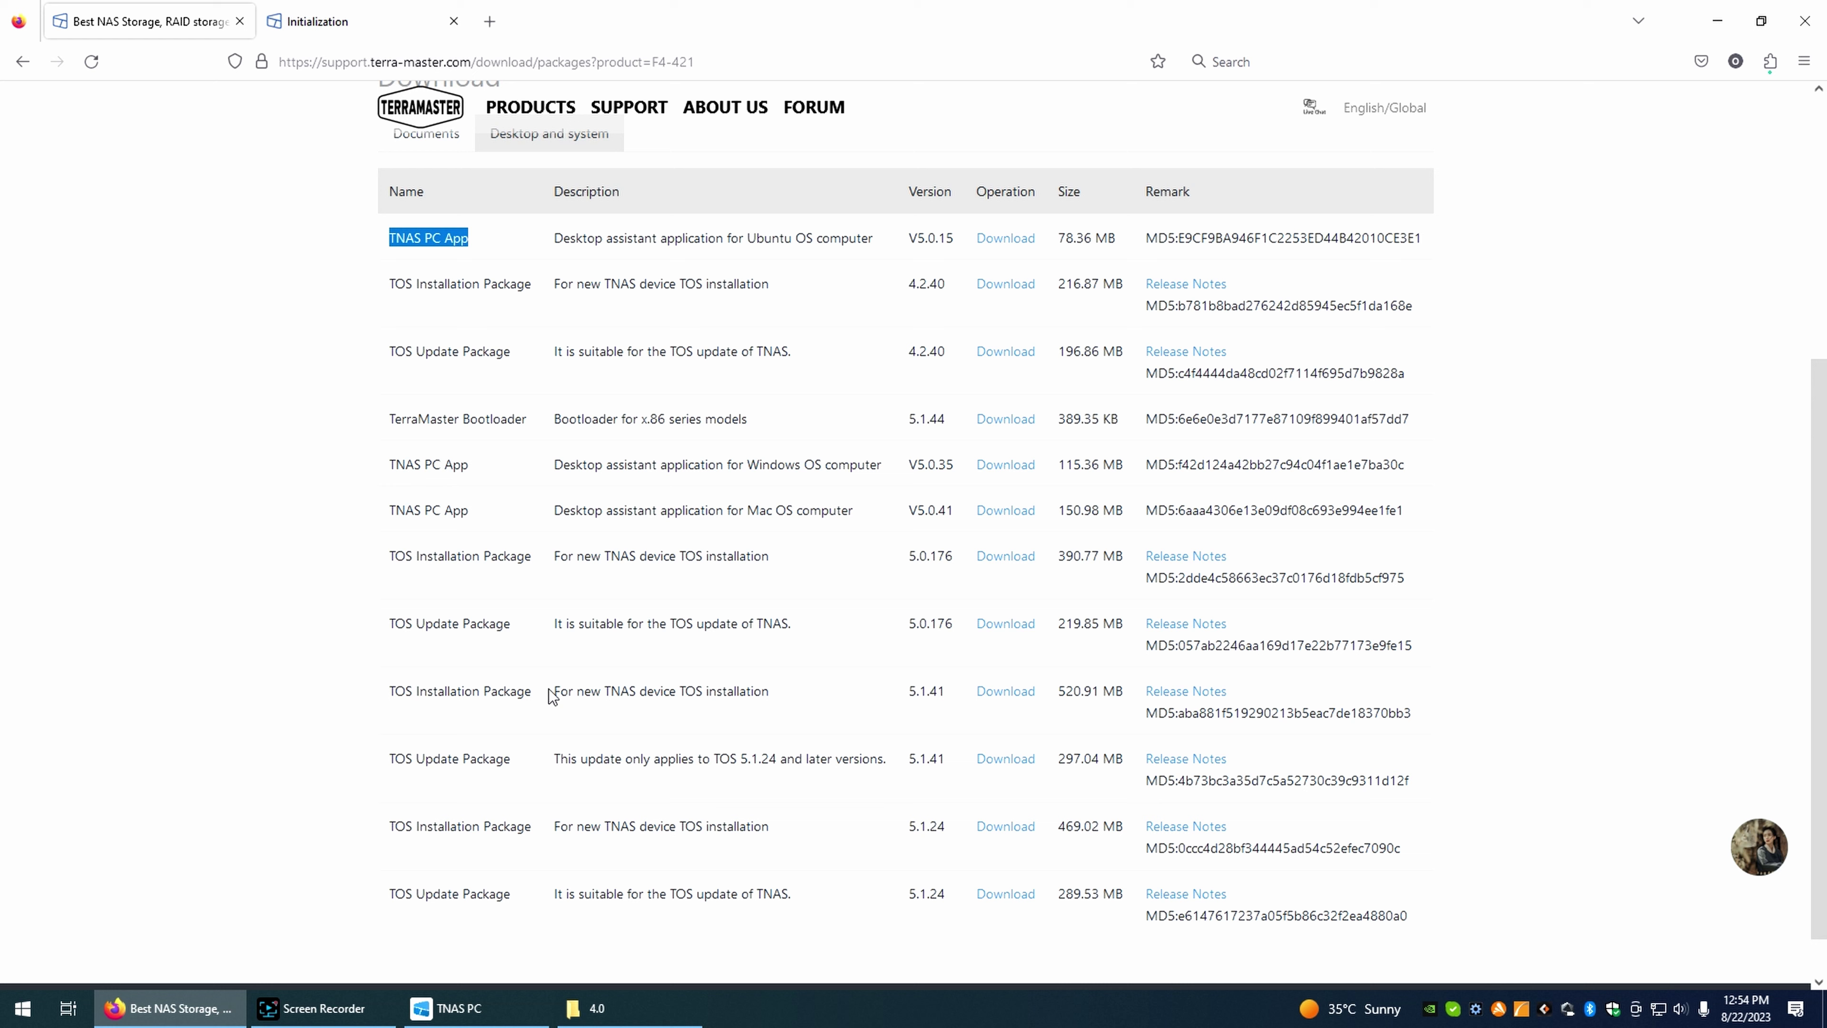
pyautogui.moveTo(555, 692); pyautogui.dragTo(737, 695)
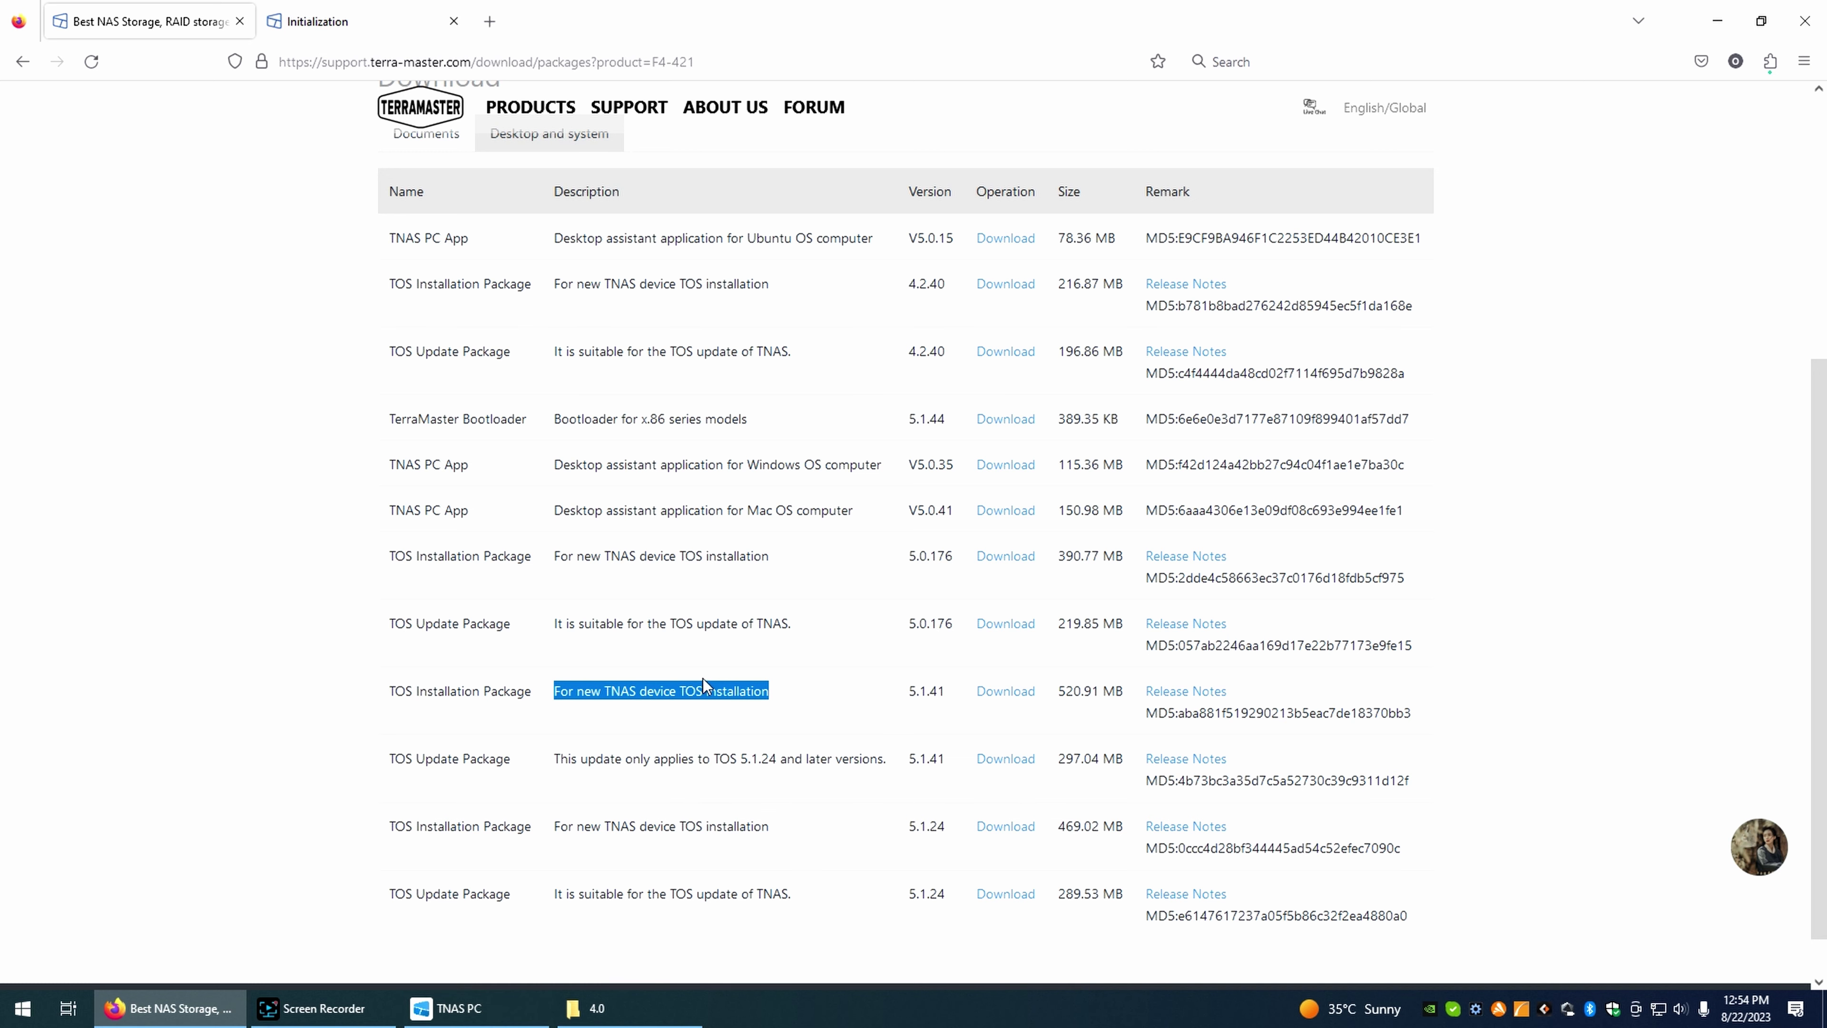
# - In TNAS PC, log in to the uninitialized F4-421 device TNAS-2454
pyautogui.click(487, 1007)
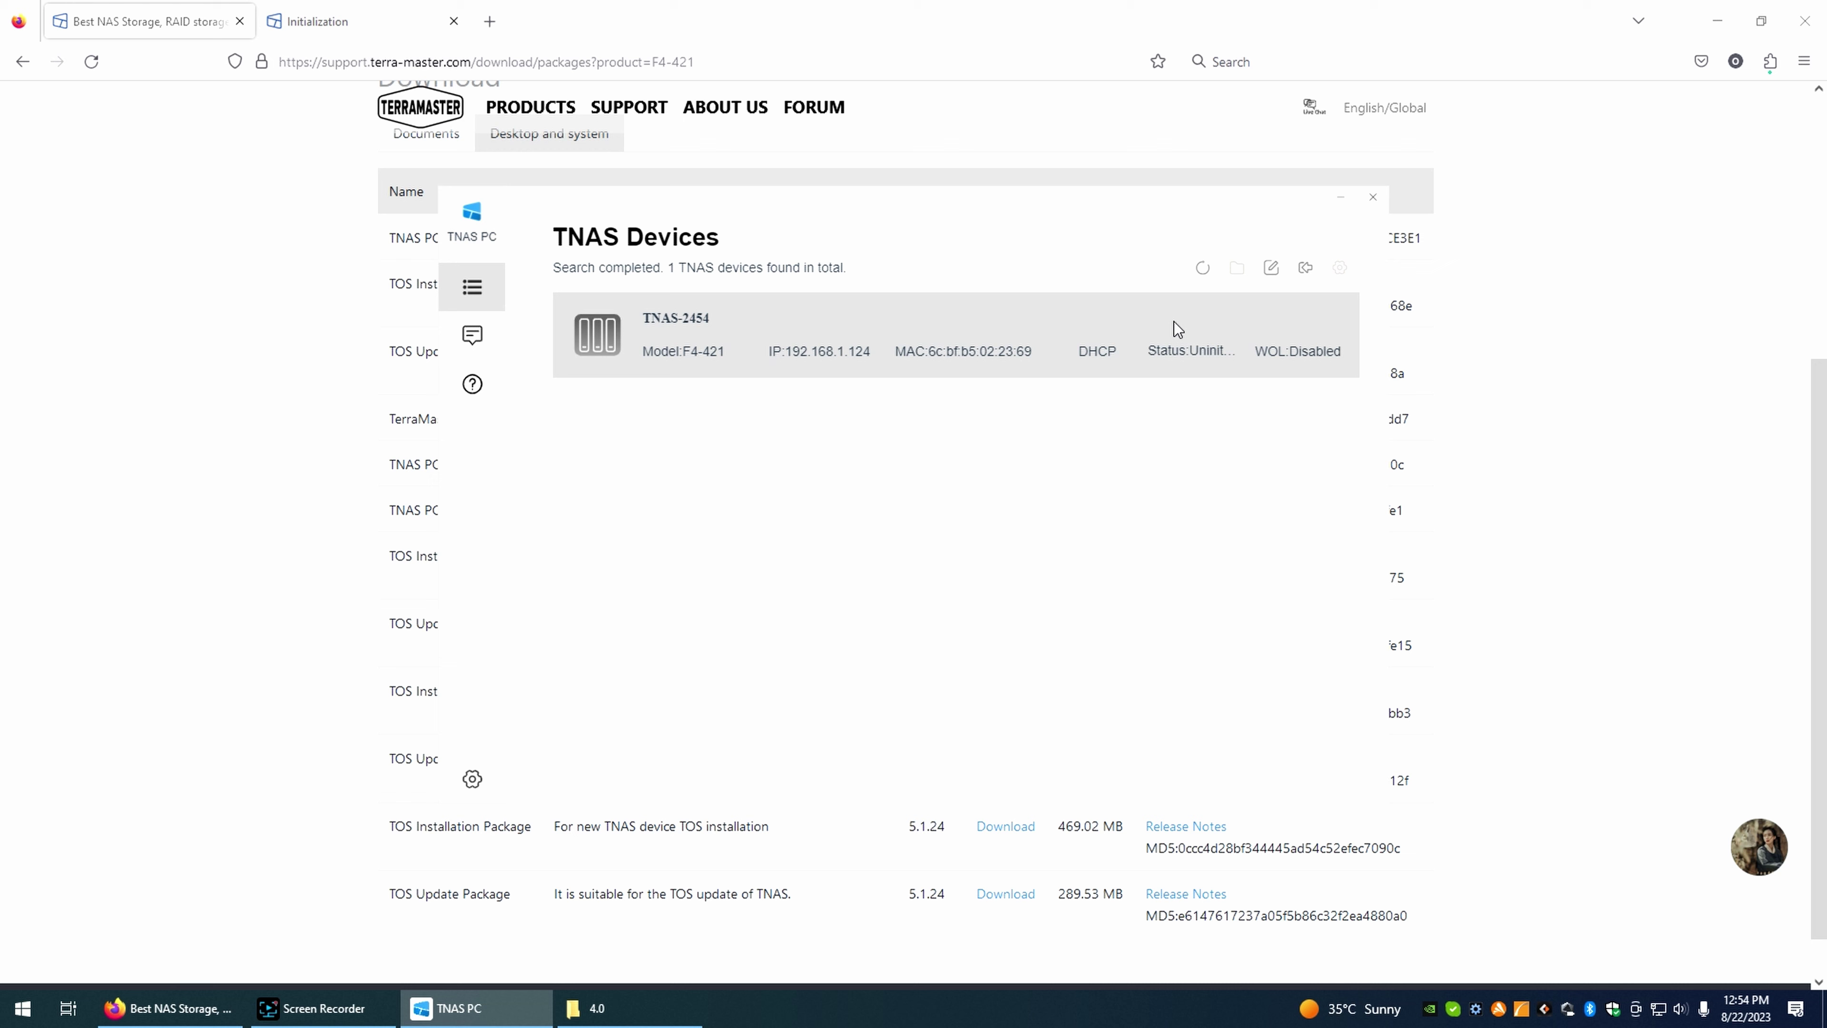
pyautogui.click(1306, 271)
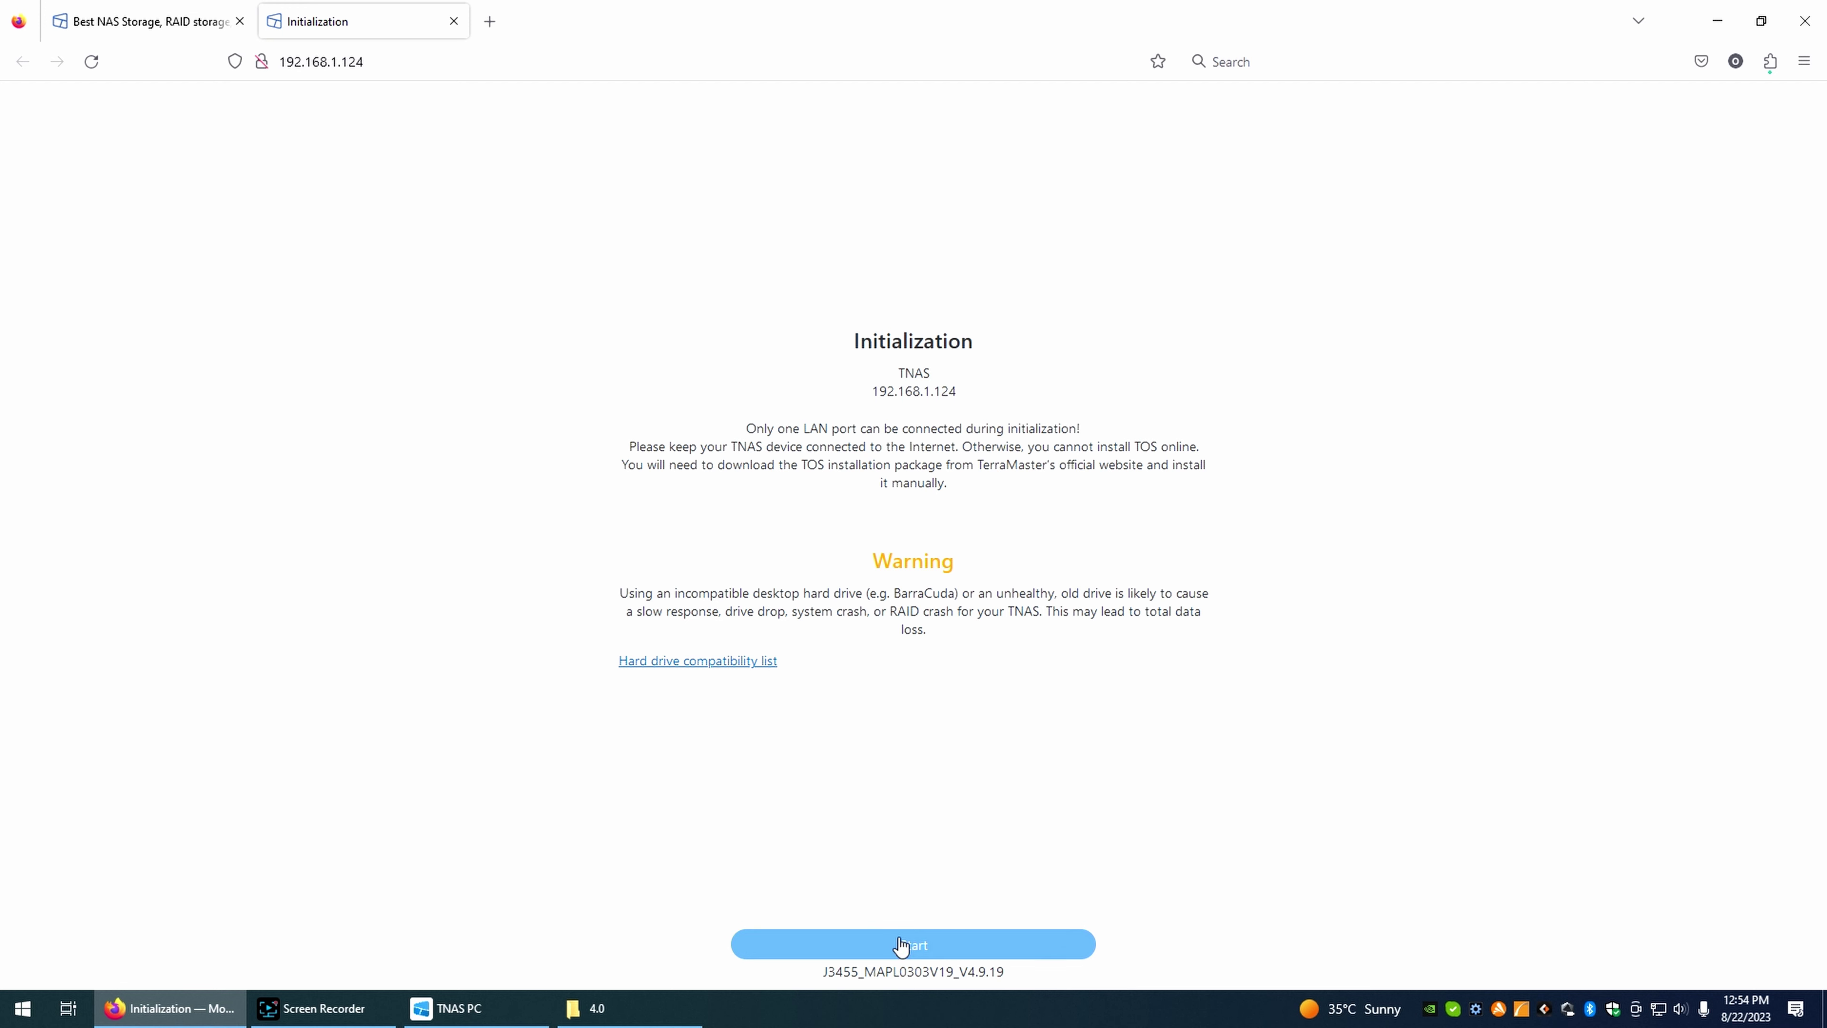
# - Begin a Custom initialization and confirm the warning that drive data will be erased
pyautogui.click(933, 956)
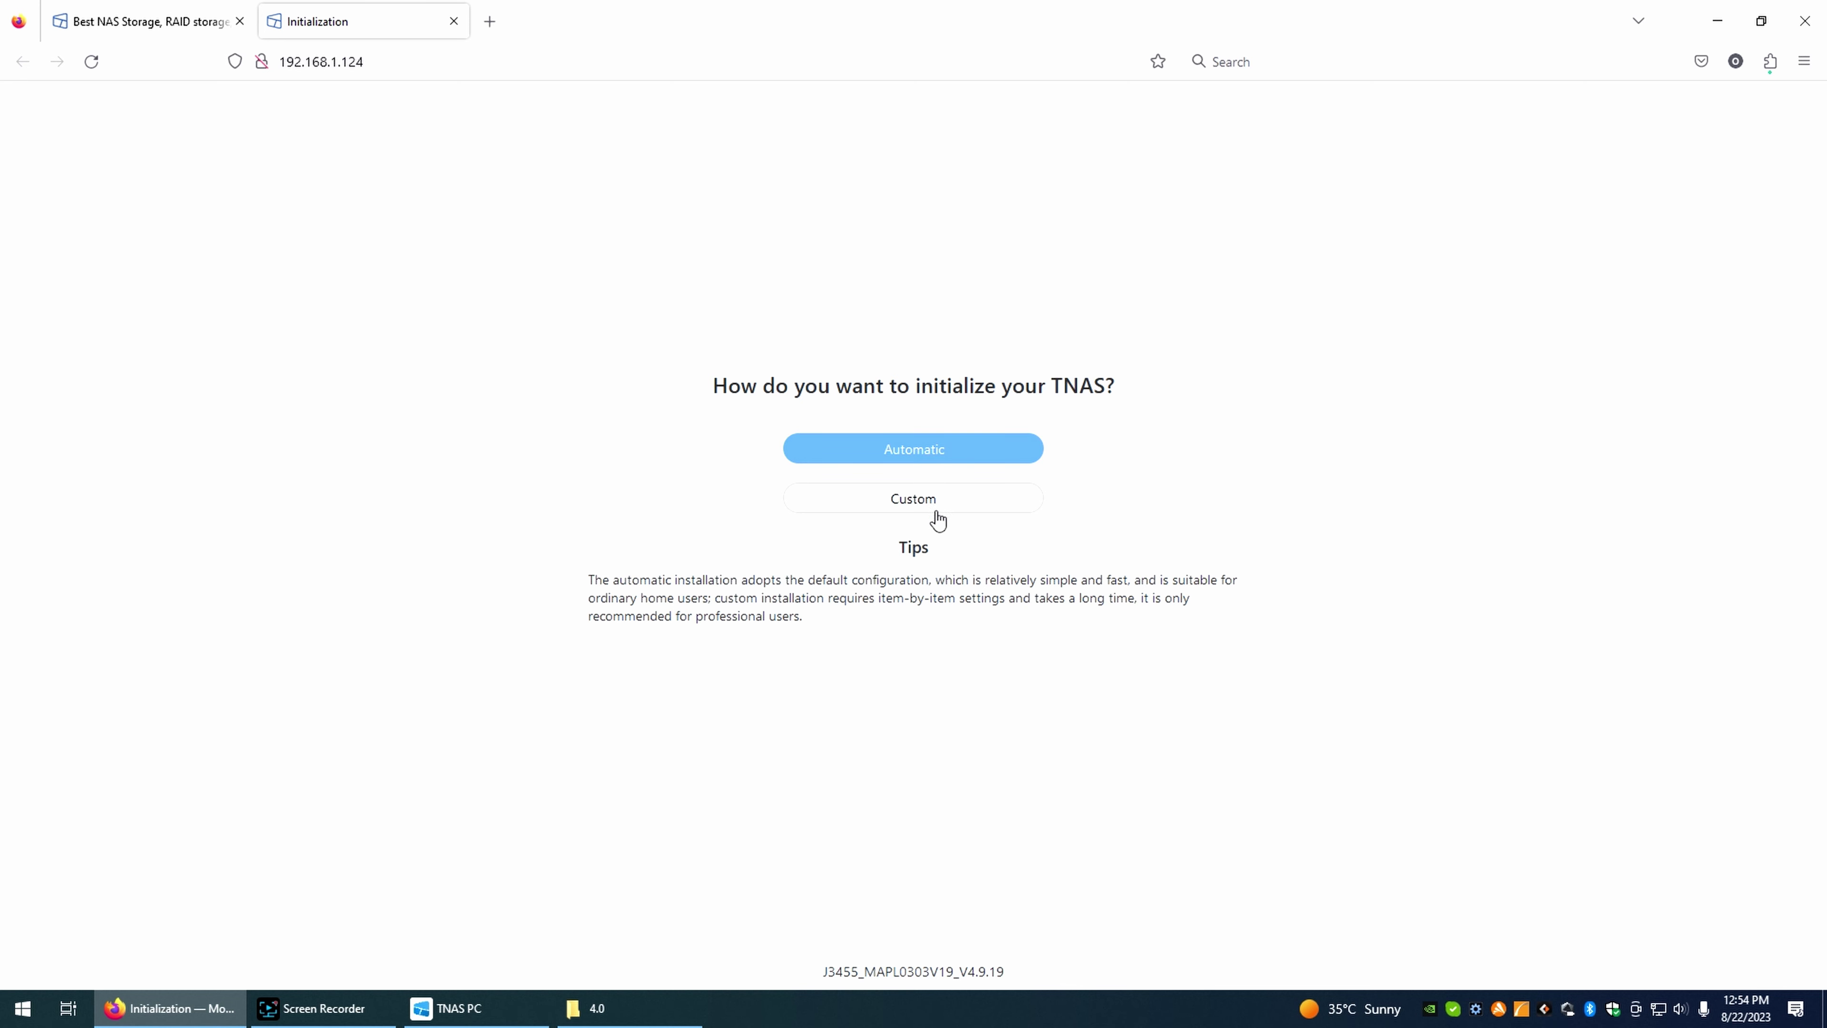
pyautogui.click(891, 504)
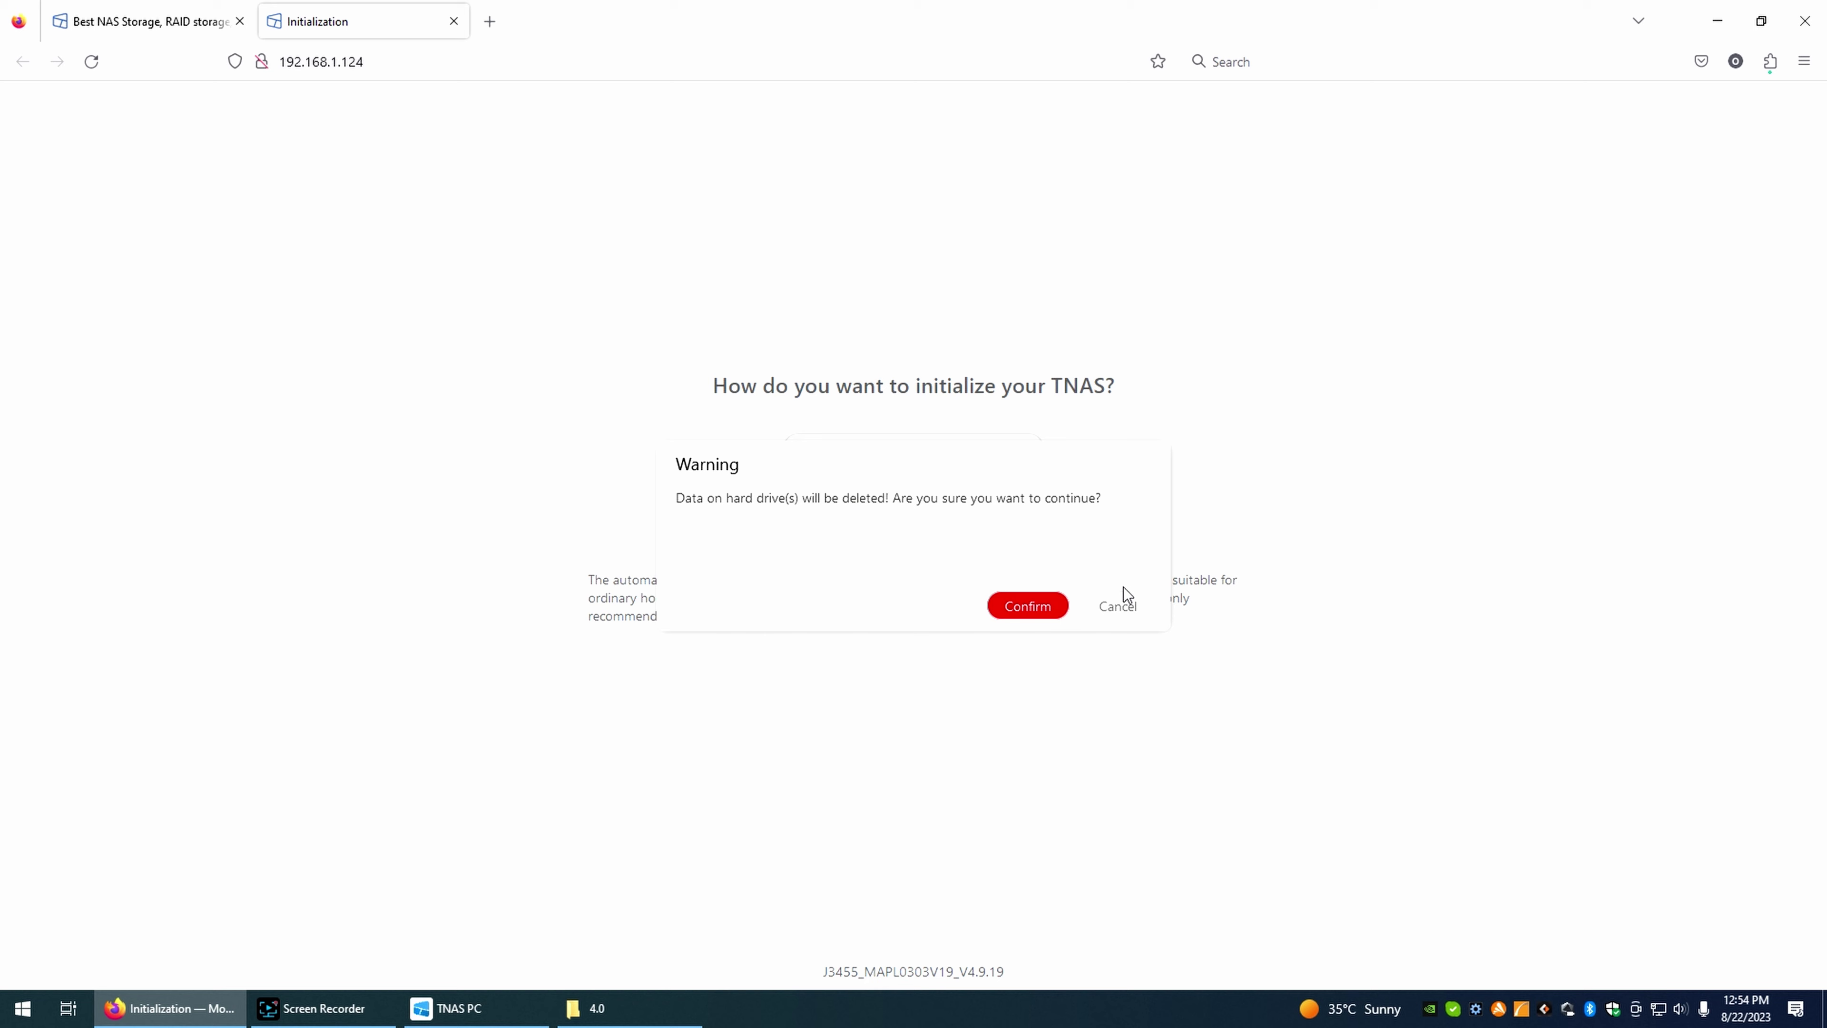
pyautogui.click(1022, 610)
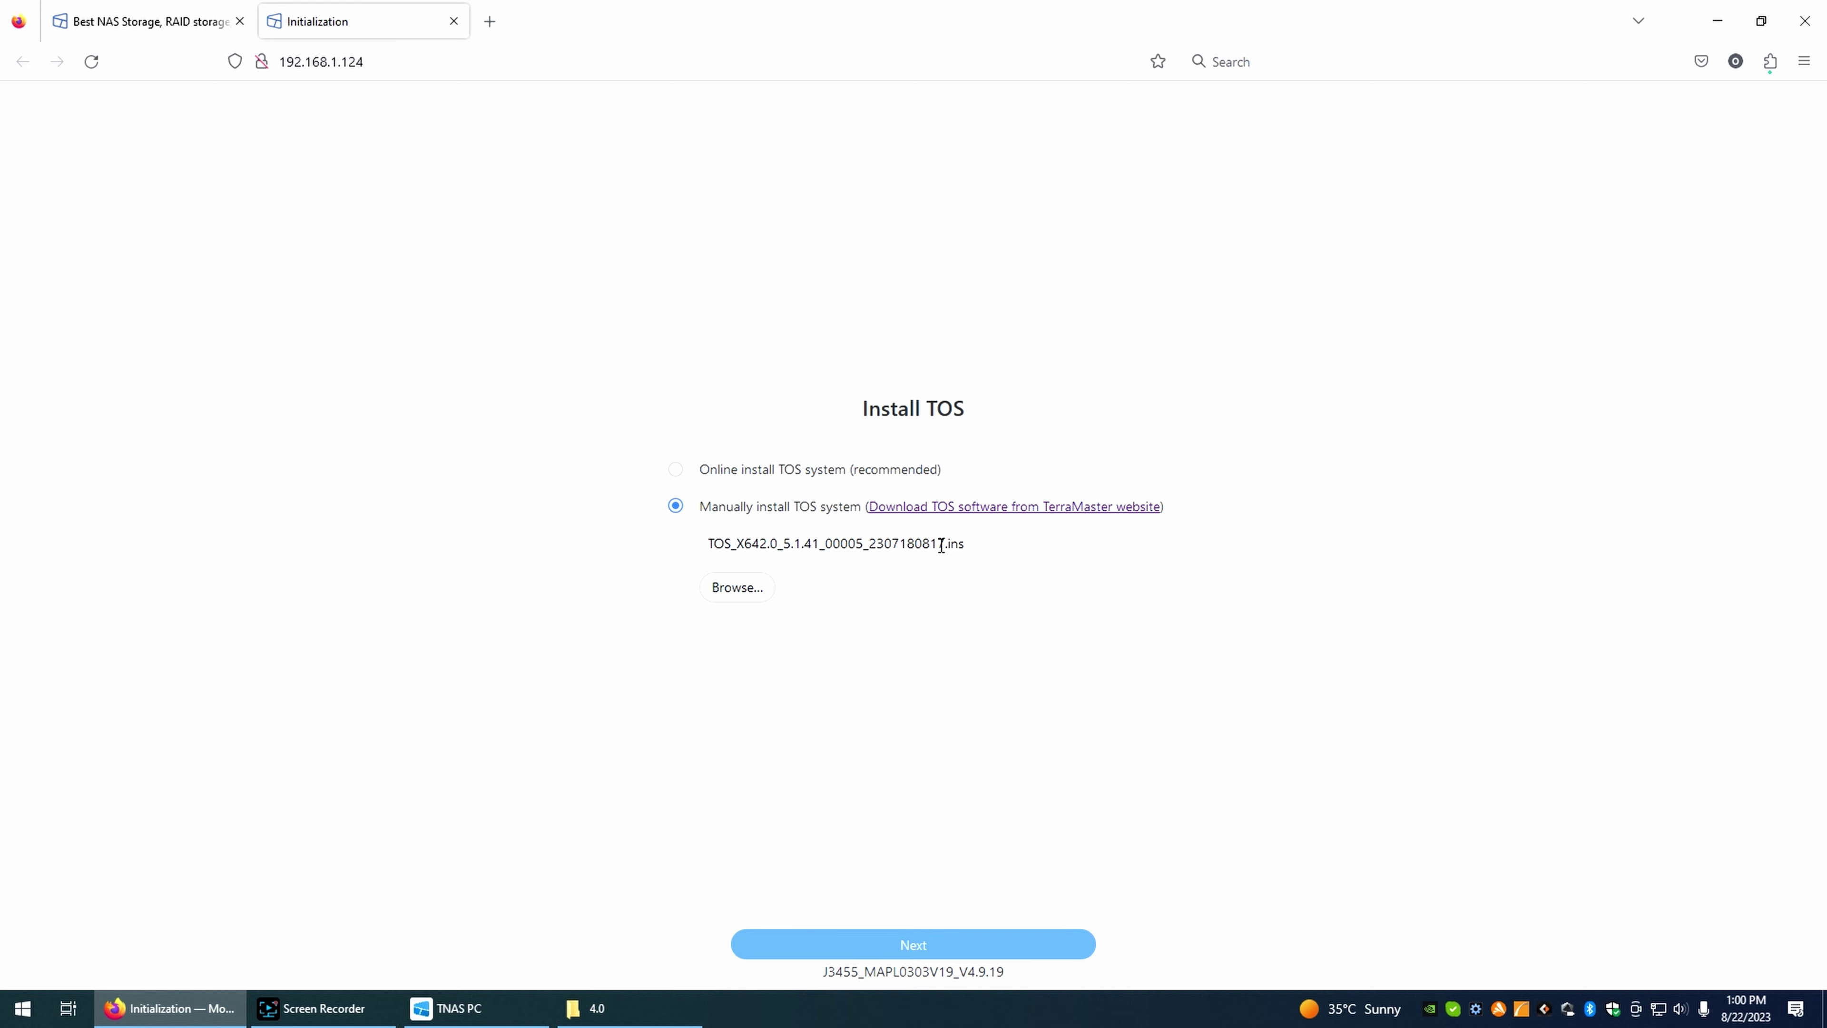
# - After checking the downloads listing, install the selected TOS 5.1.41 package manually
pyautogui.click(188, 16)
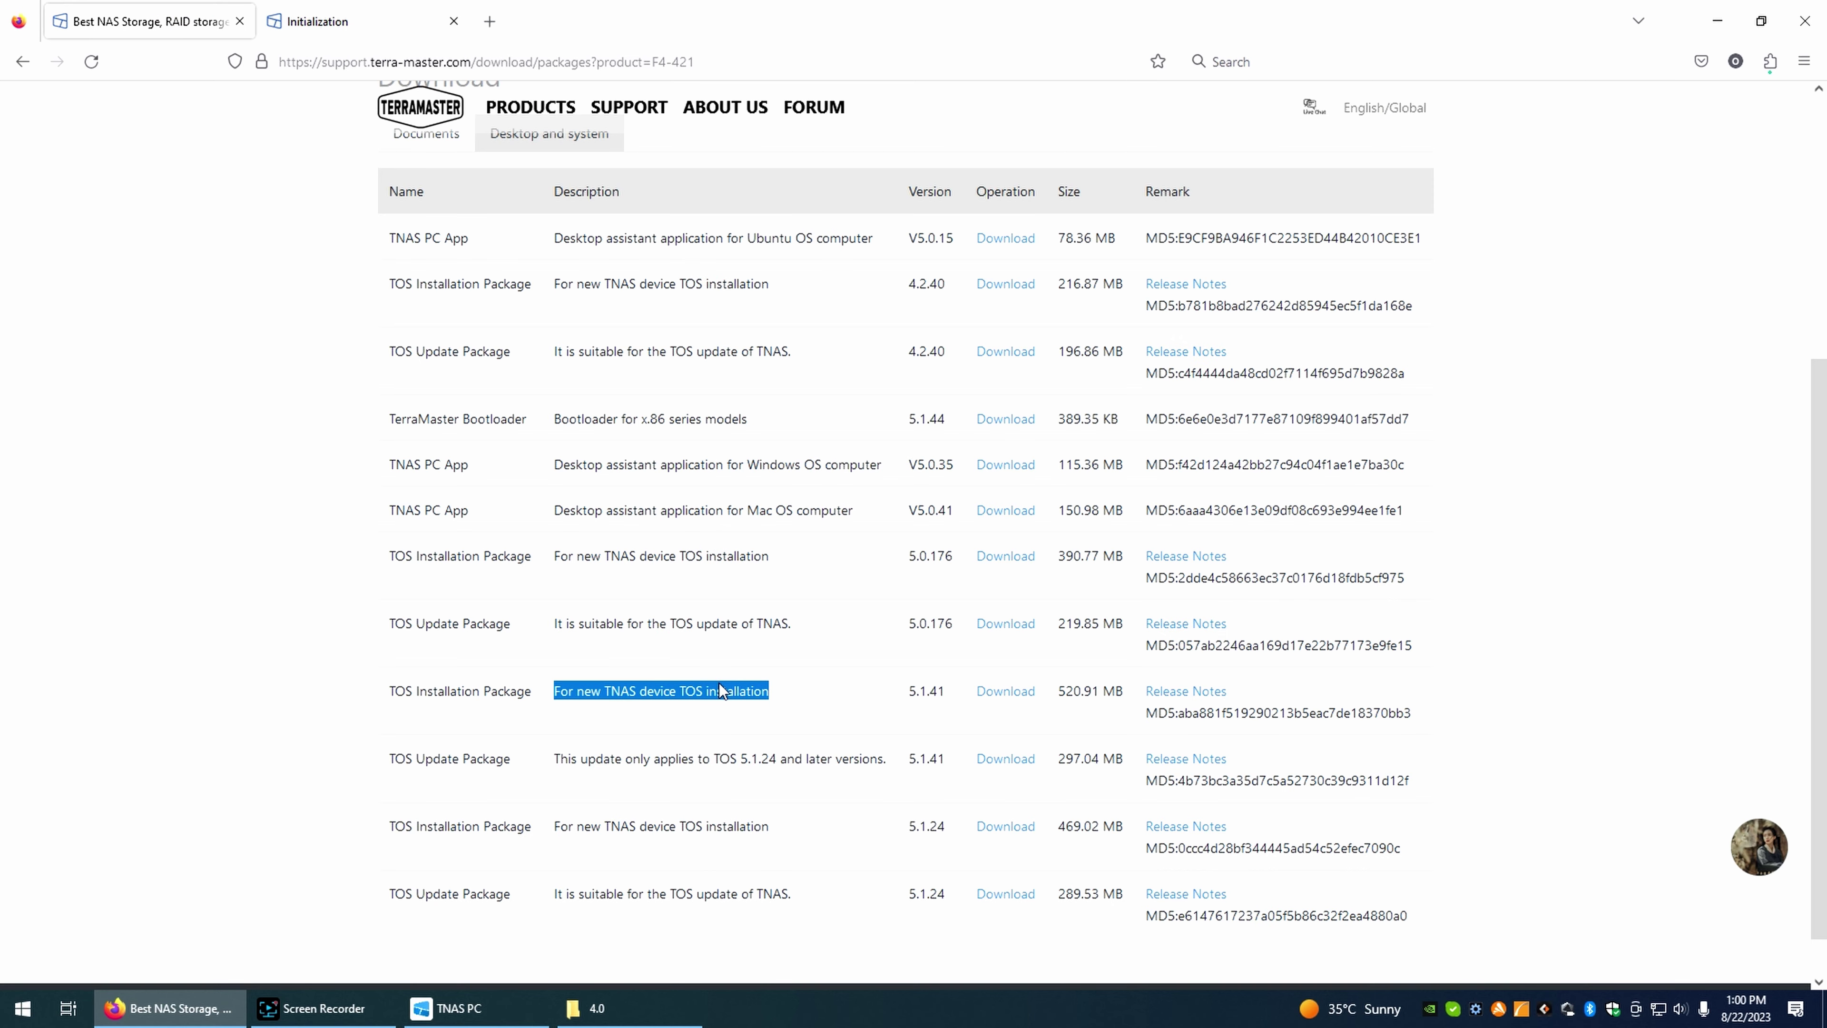
pyautogui.click(374, 16)
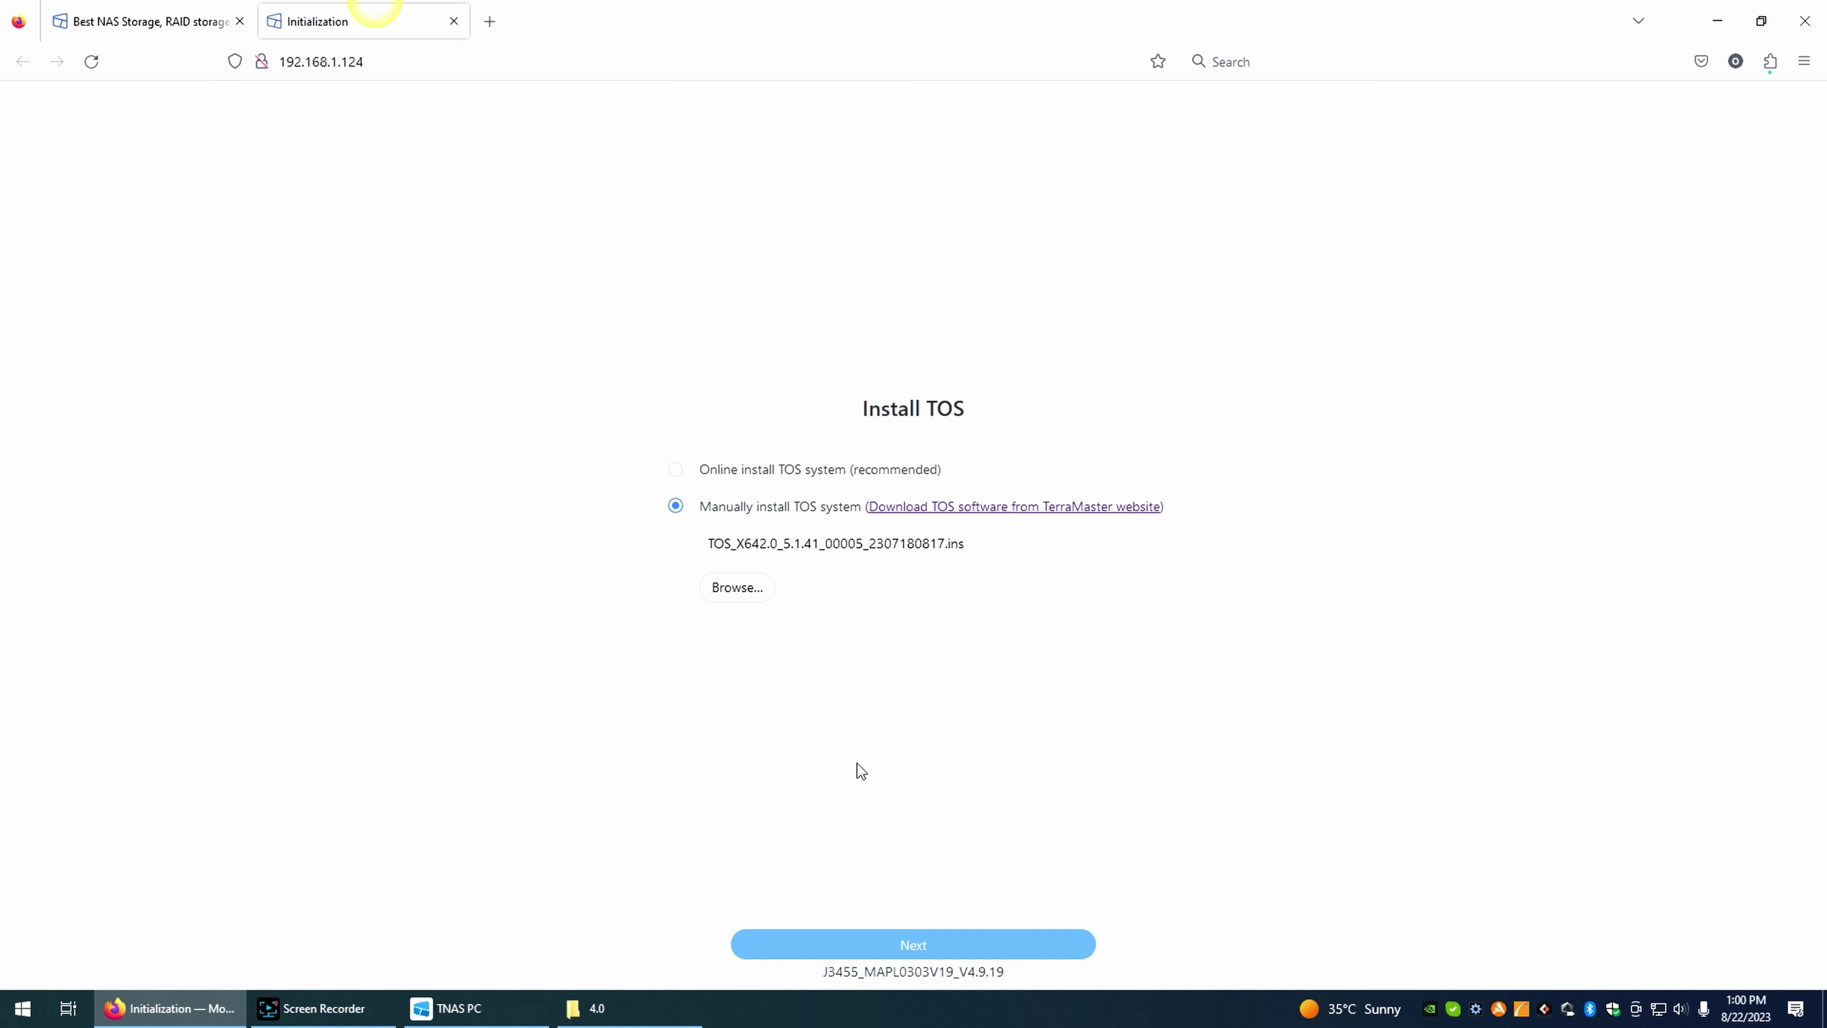
pyautogui.click(945, 946)
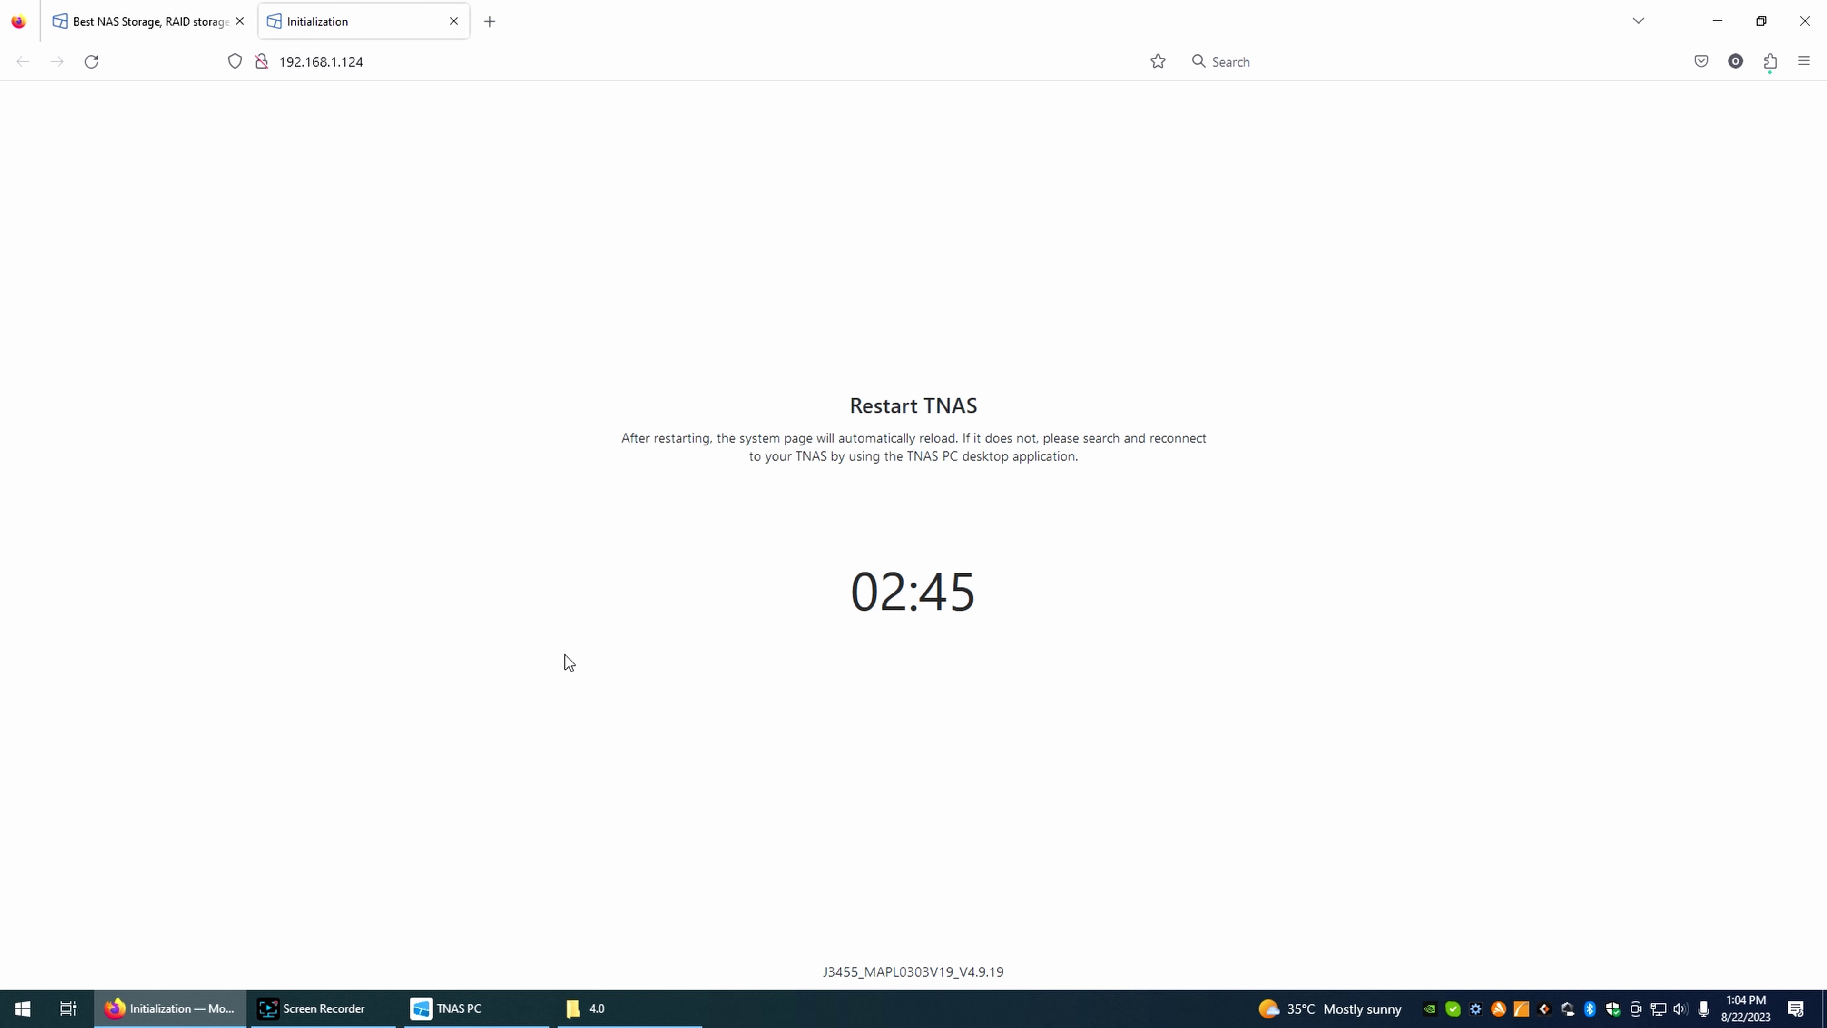
# - Refresh TNAS PC's device list for the restarting NAS, then return to Firefox
pyautogui.click(459, 1015)
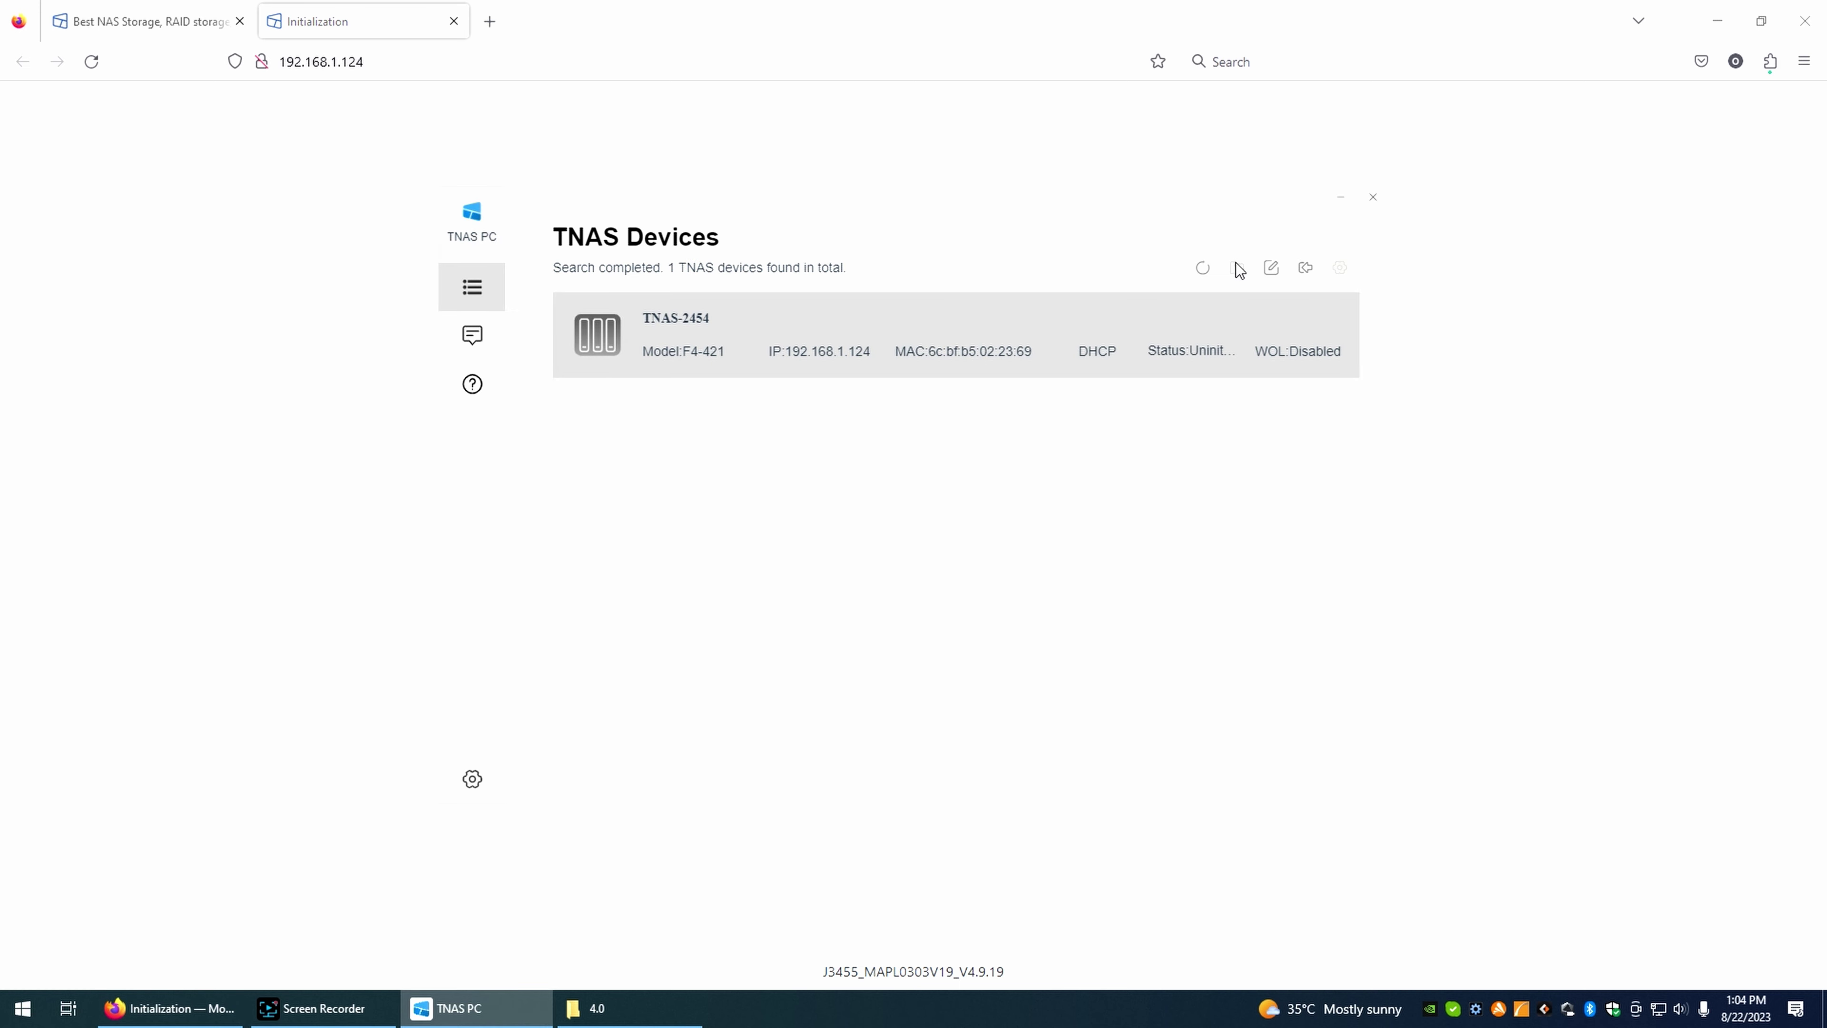
pyautogui.click(1203, 270)
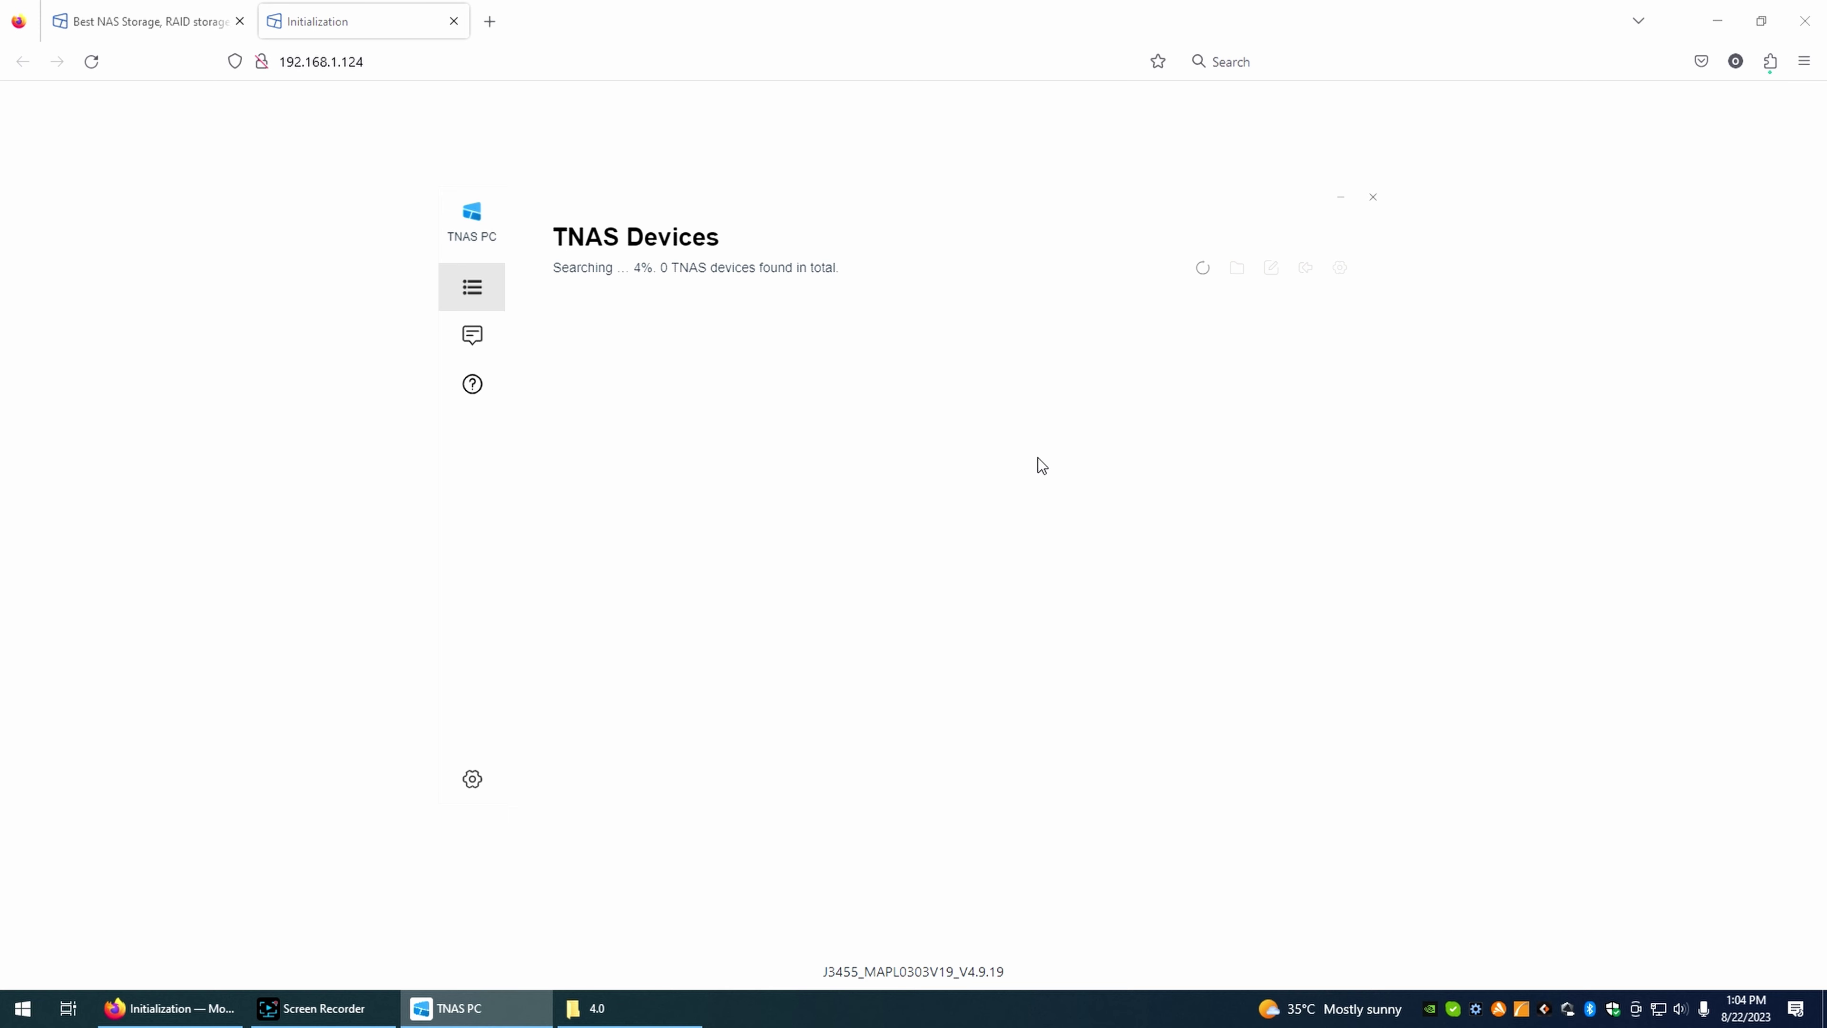
pyautogui.click(169, 508)
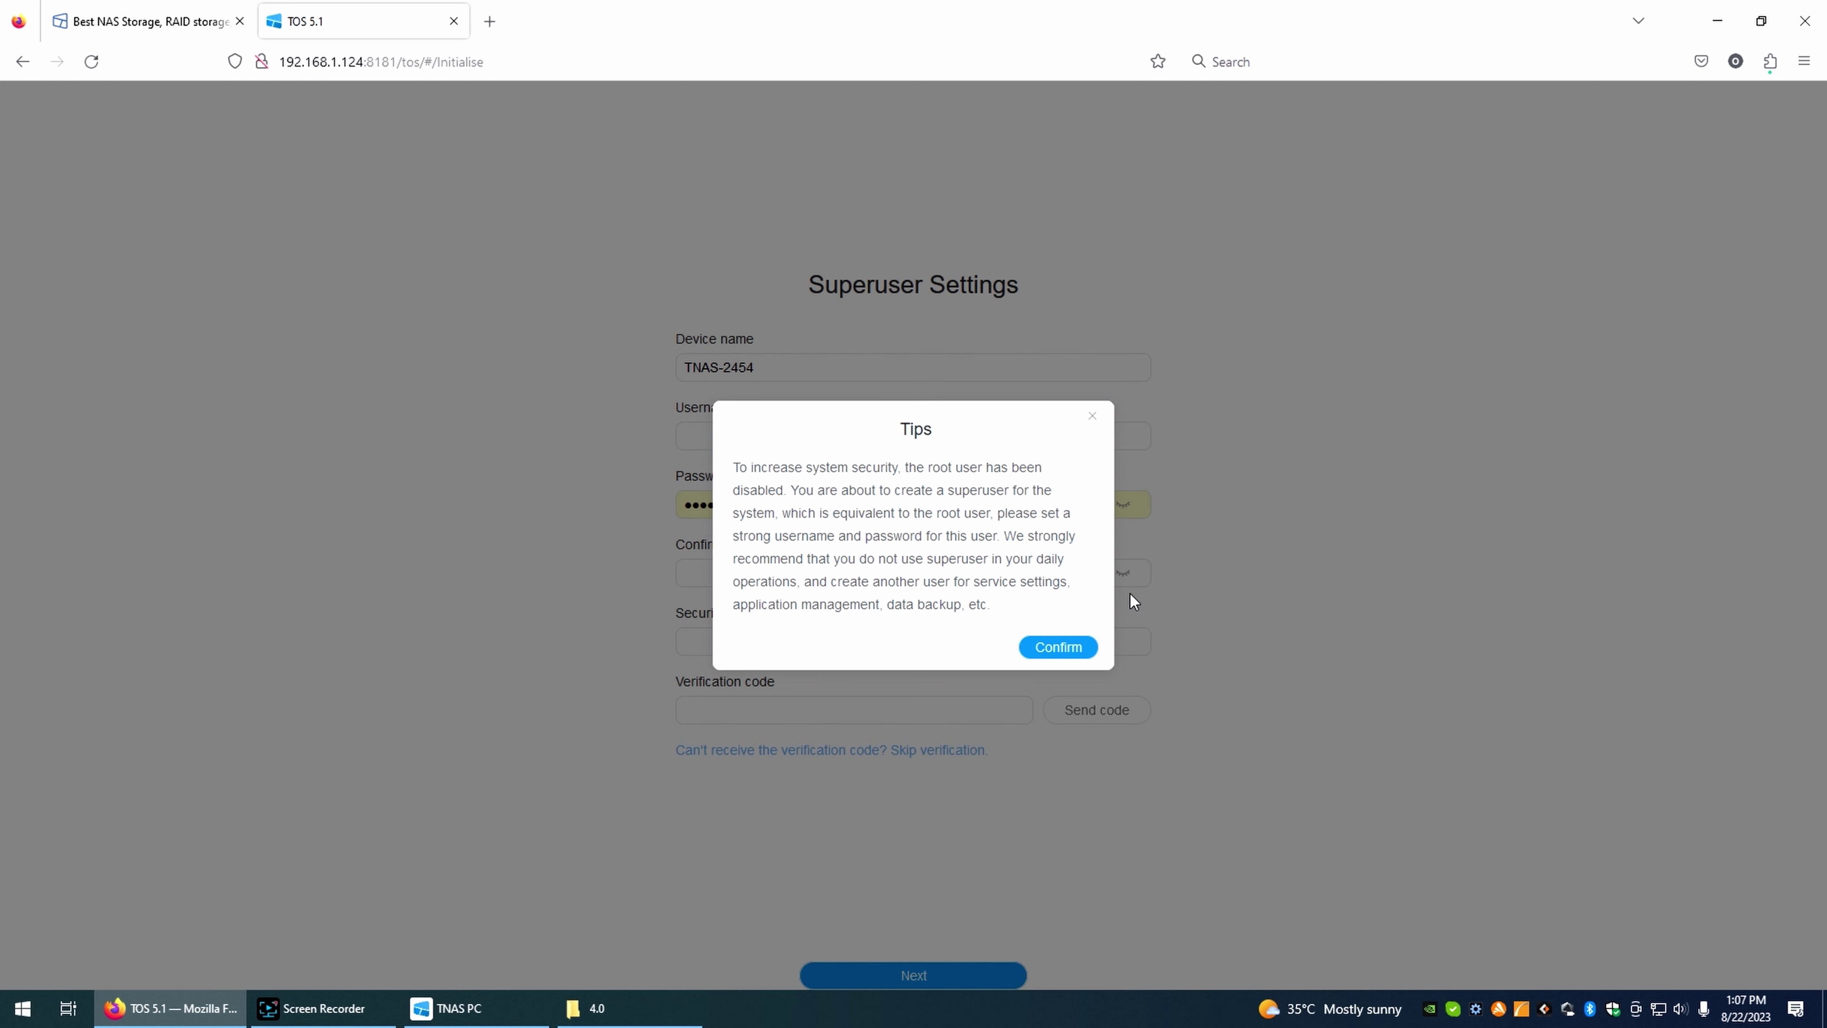
# - Dismiss the root-user security tip and complete the TNAS-2454 superuser account setup
pyautogui.click(1054, 648)
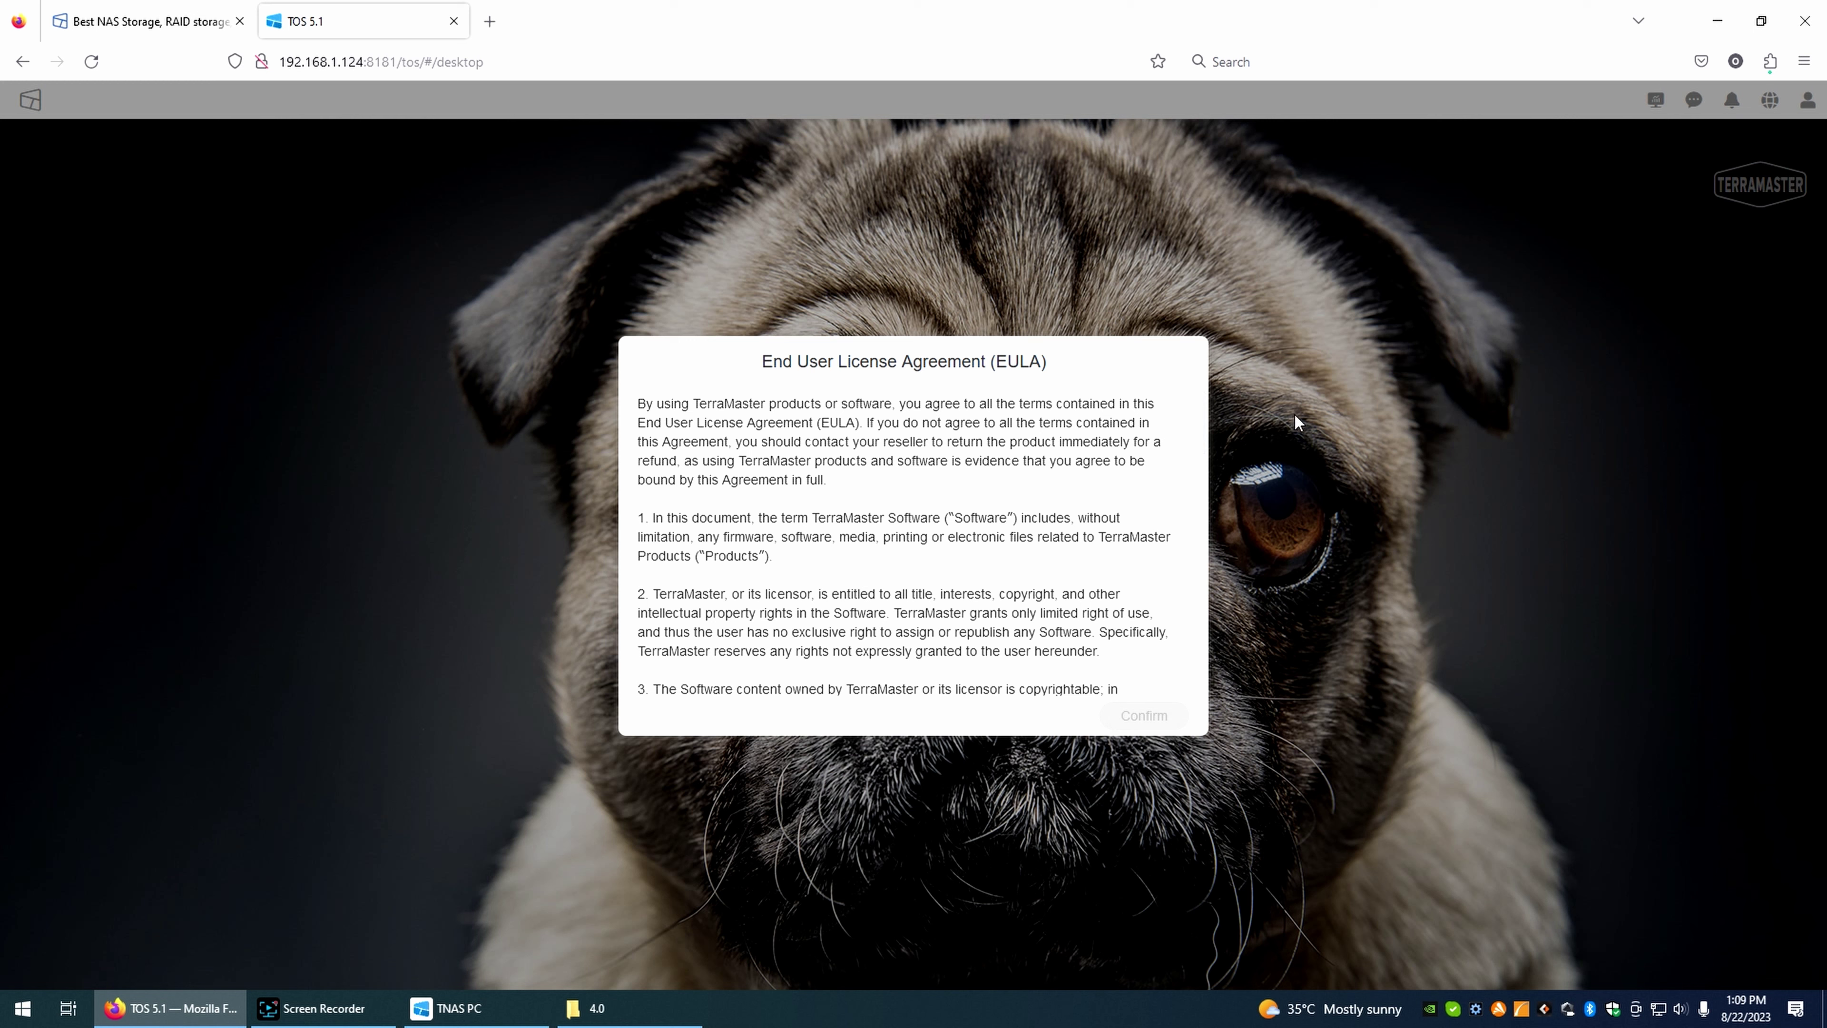
pyautogui.scroll(-15, 820, 469)
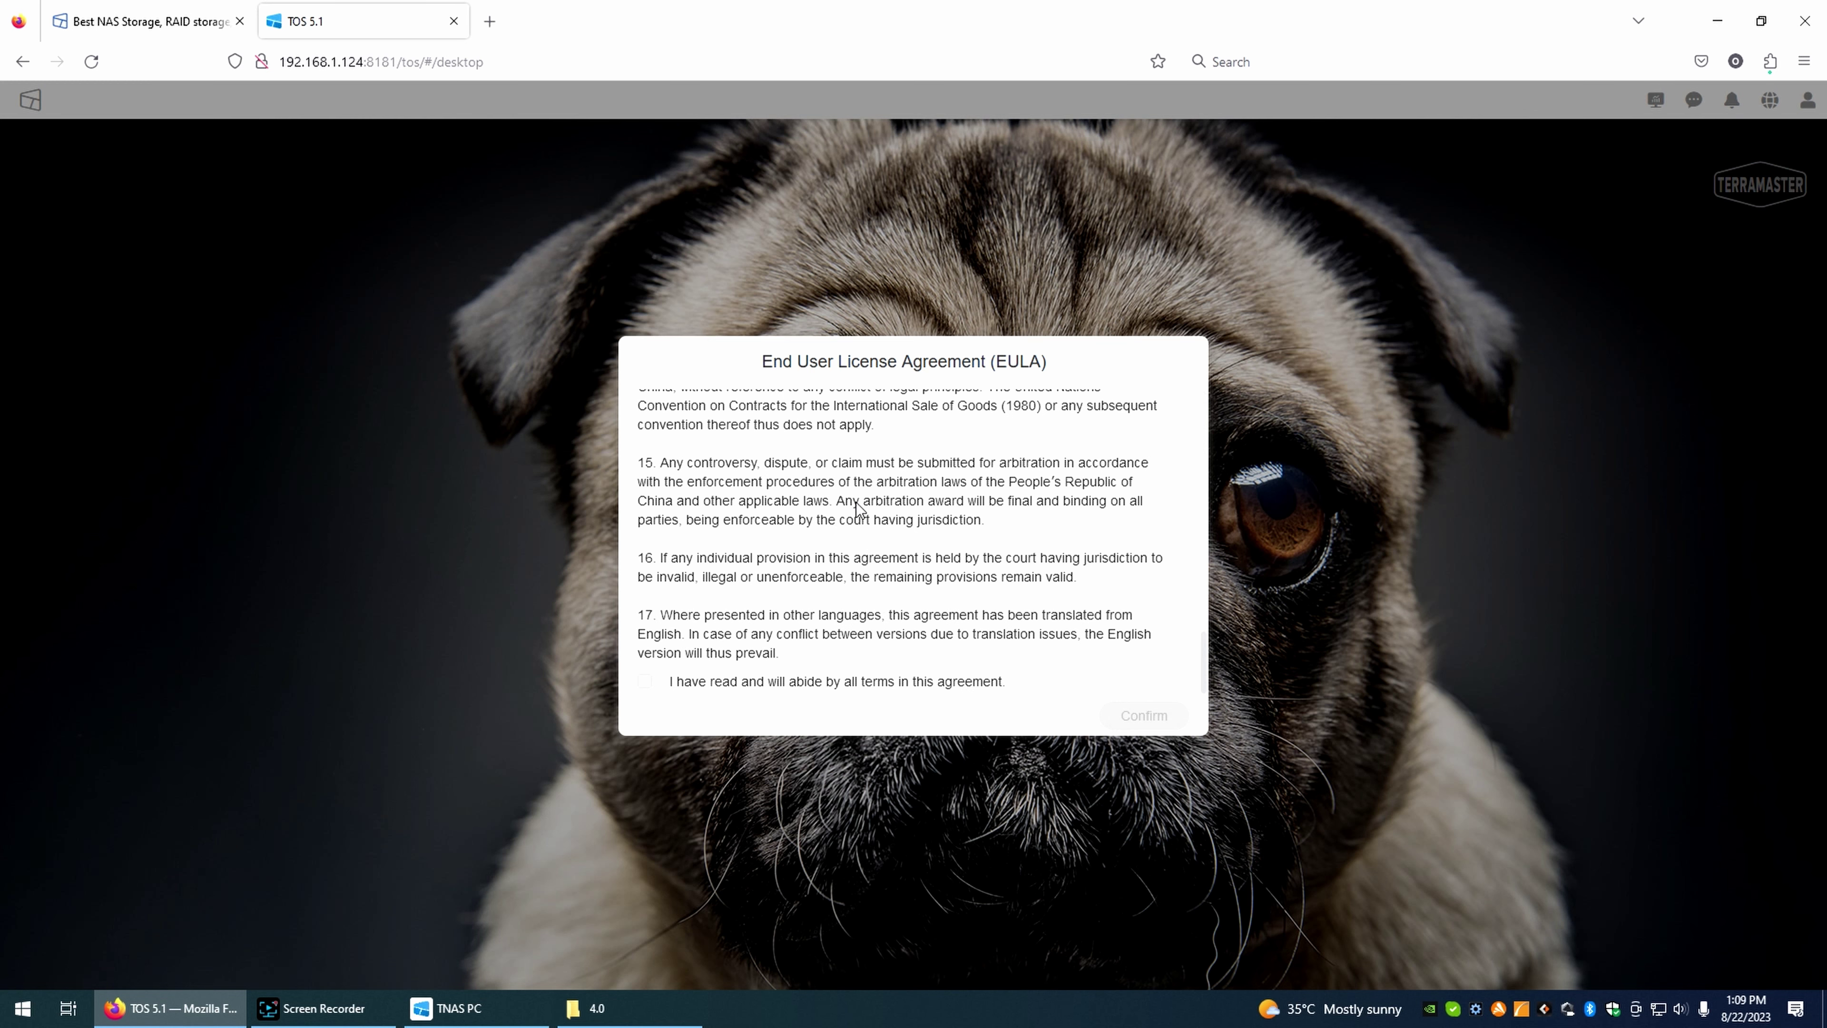
# - Accept the End User License Agreement and check the four drives under Hard Drive
pyautogui.click(642, 680)
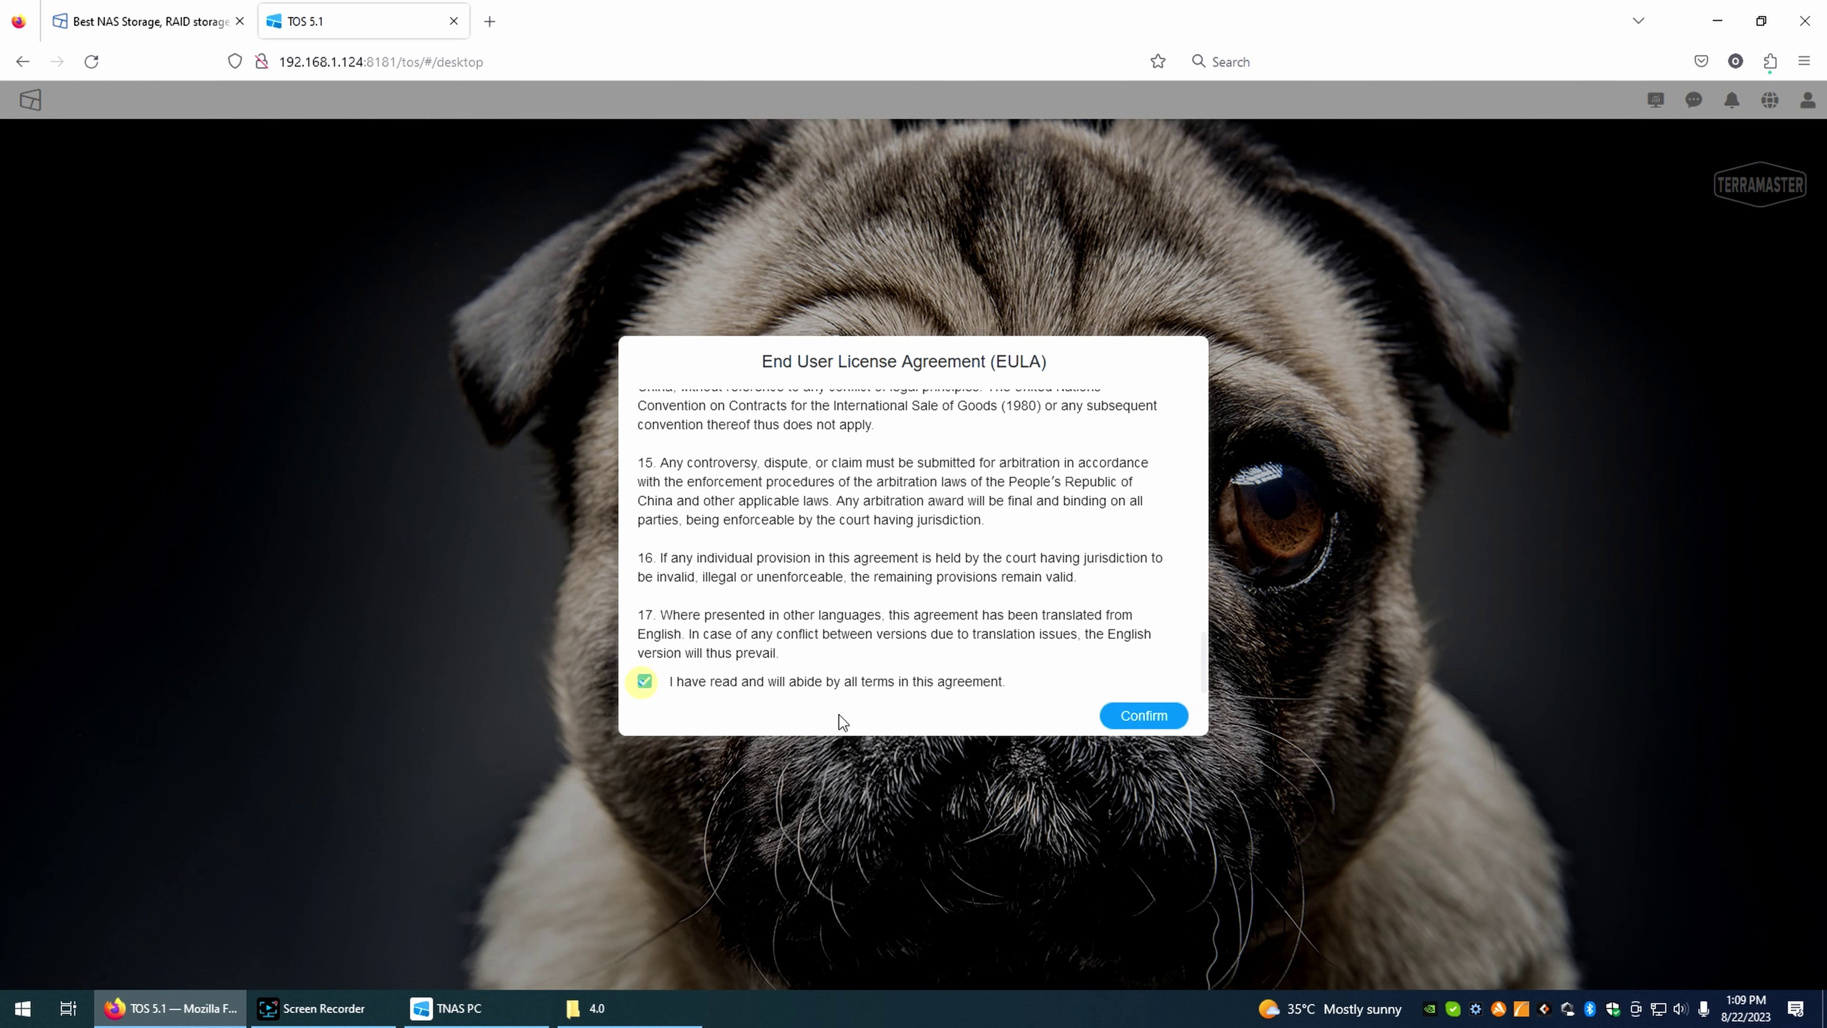
pyautogui.click(1131, 717)
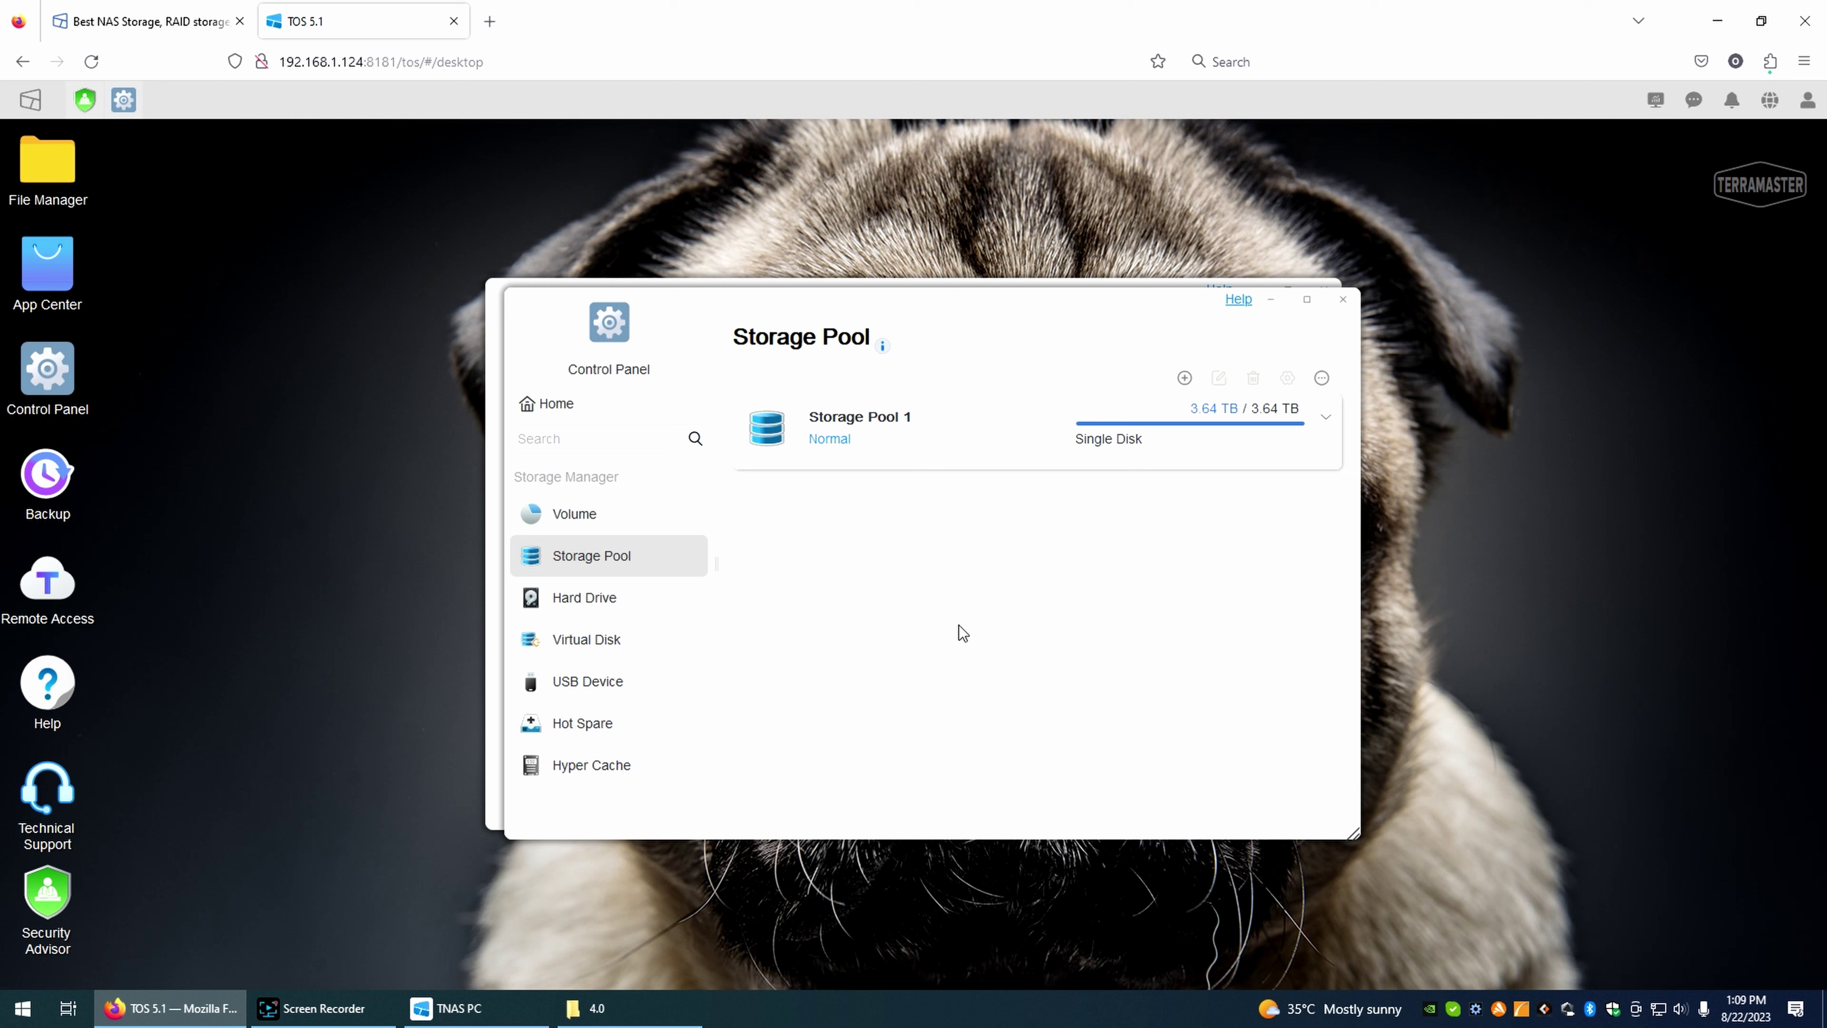
pyautogui.click(617, 604)
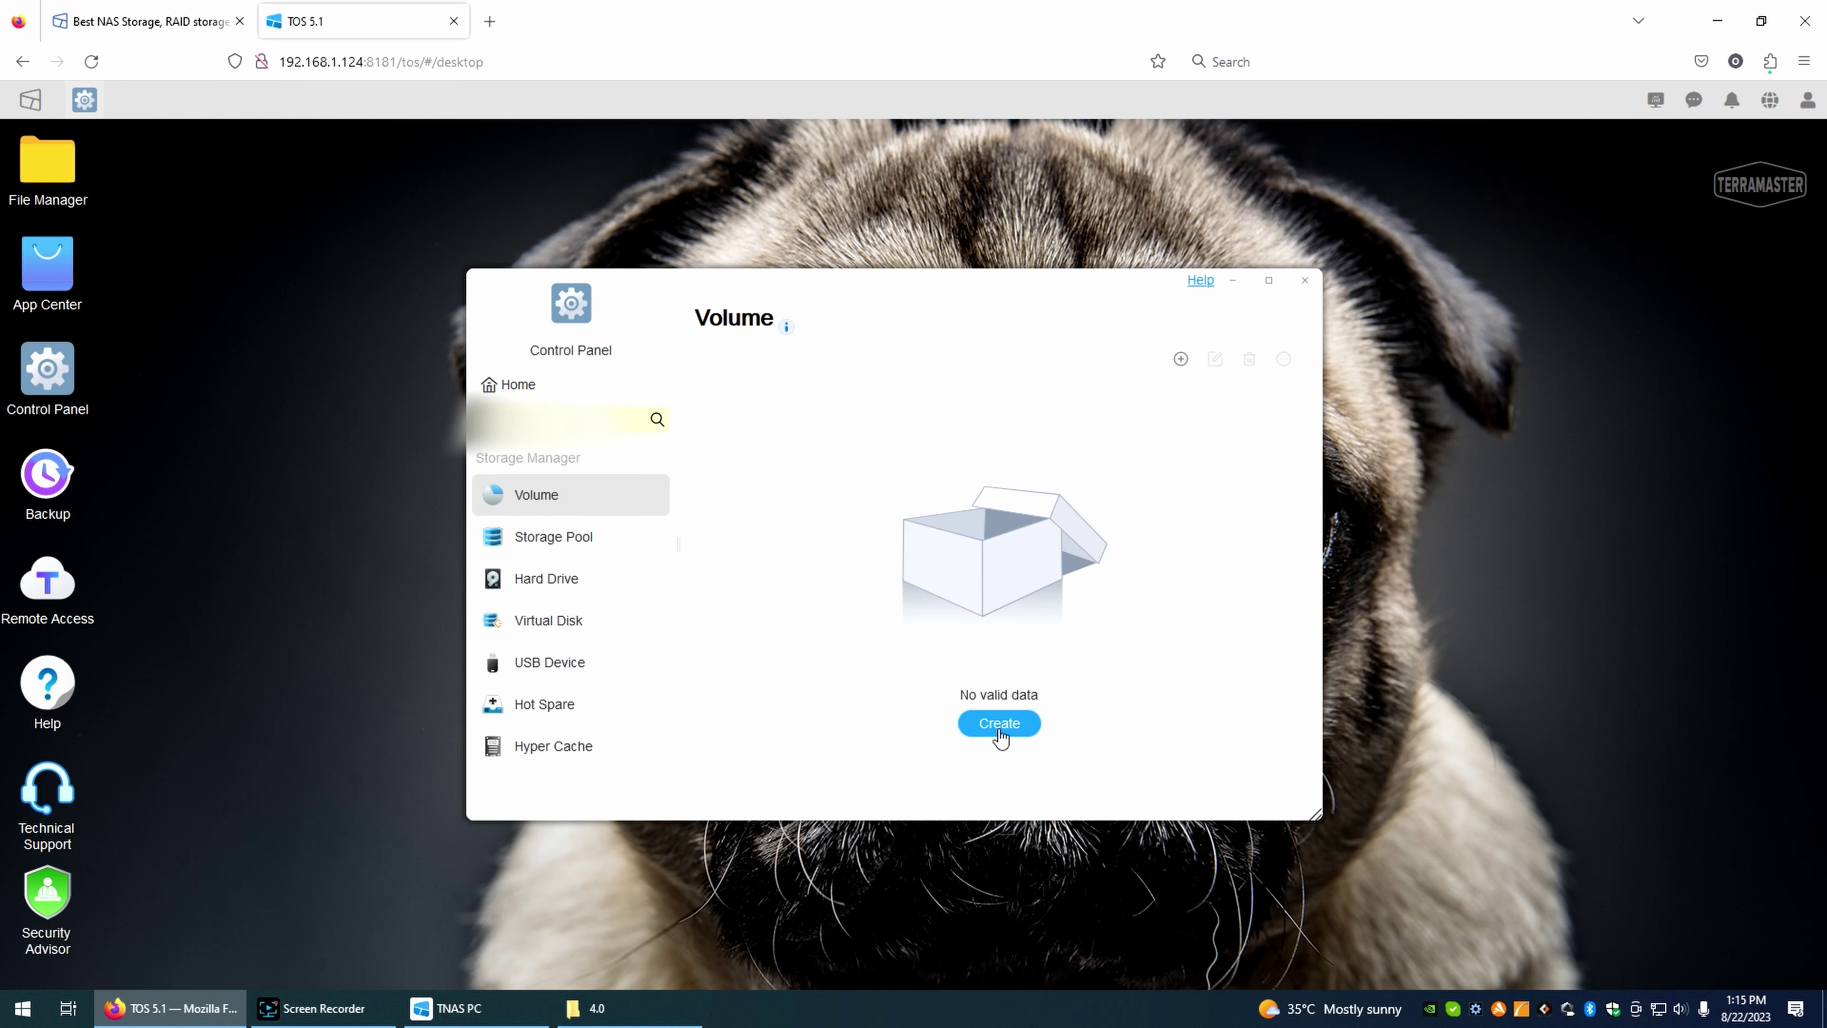
# - Create a volume on a new storage pool, keeping TRAID as the RAID mode
pyautogui.click(999, 723)
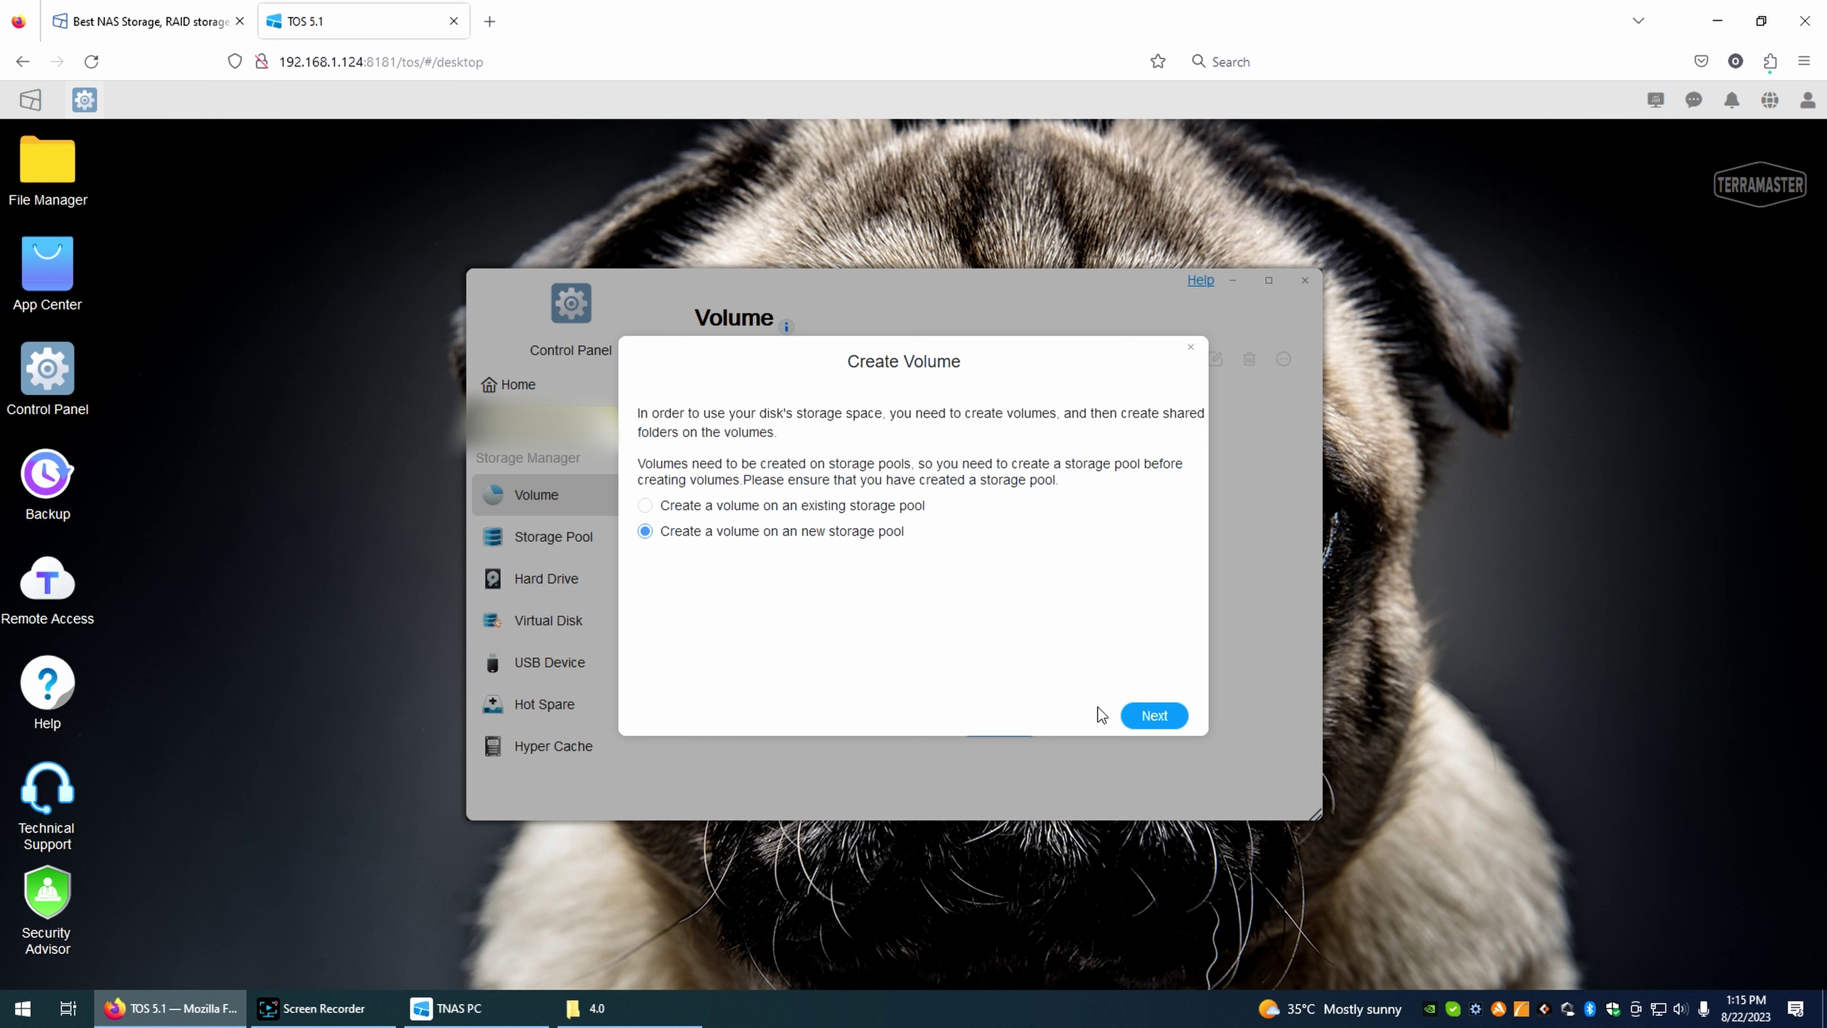
pyautogui.click(1155, 716)
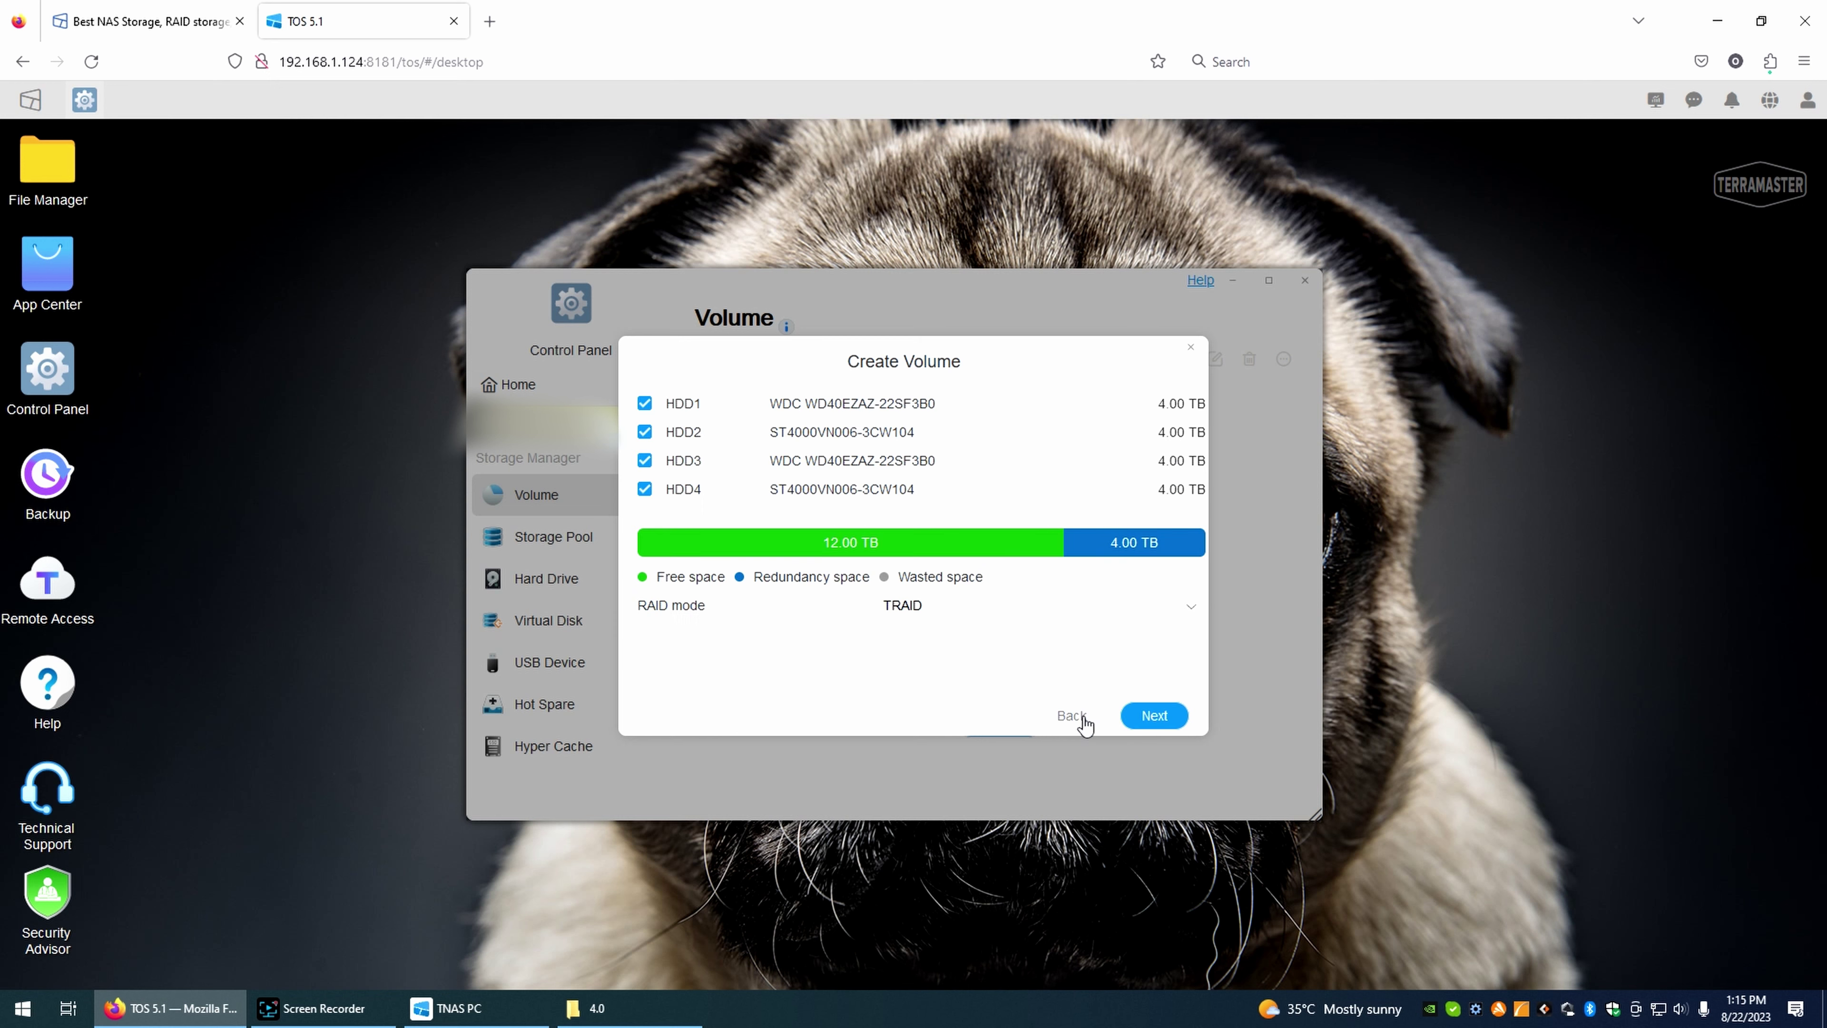
pyautogui.click(957, 613)
pyautogui.click(968, 635)
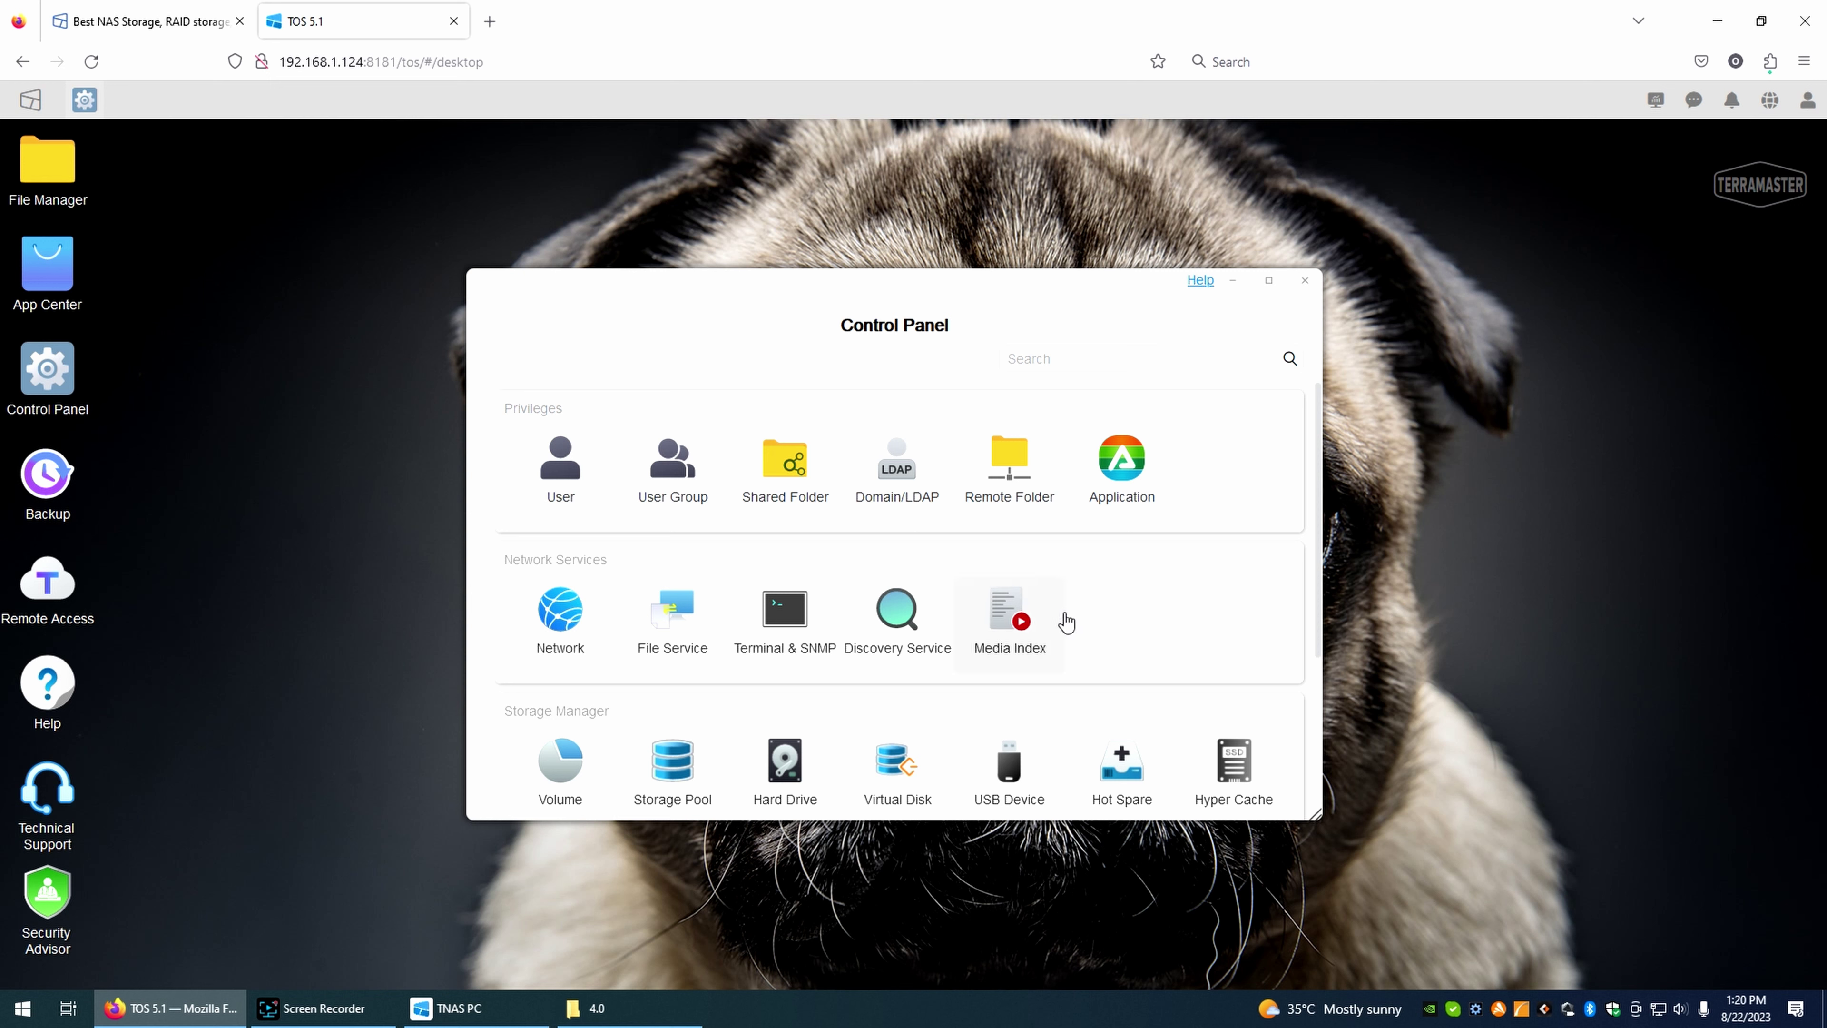
# - Open Hardware & Power and review its Hardware, Power and UPS tabs (UPS support disabled)
pyautogui.scroll(-3, 1105, 621)
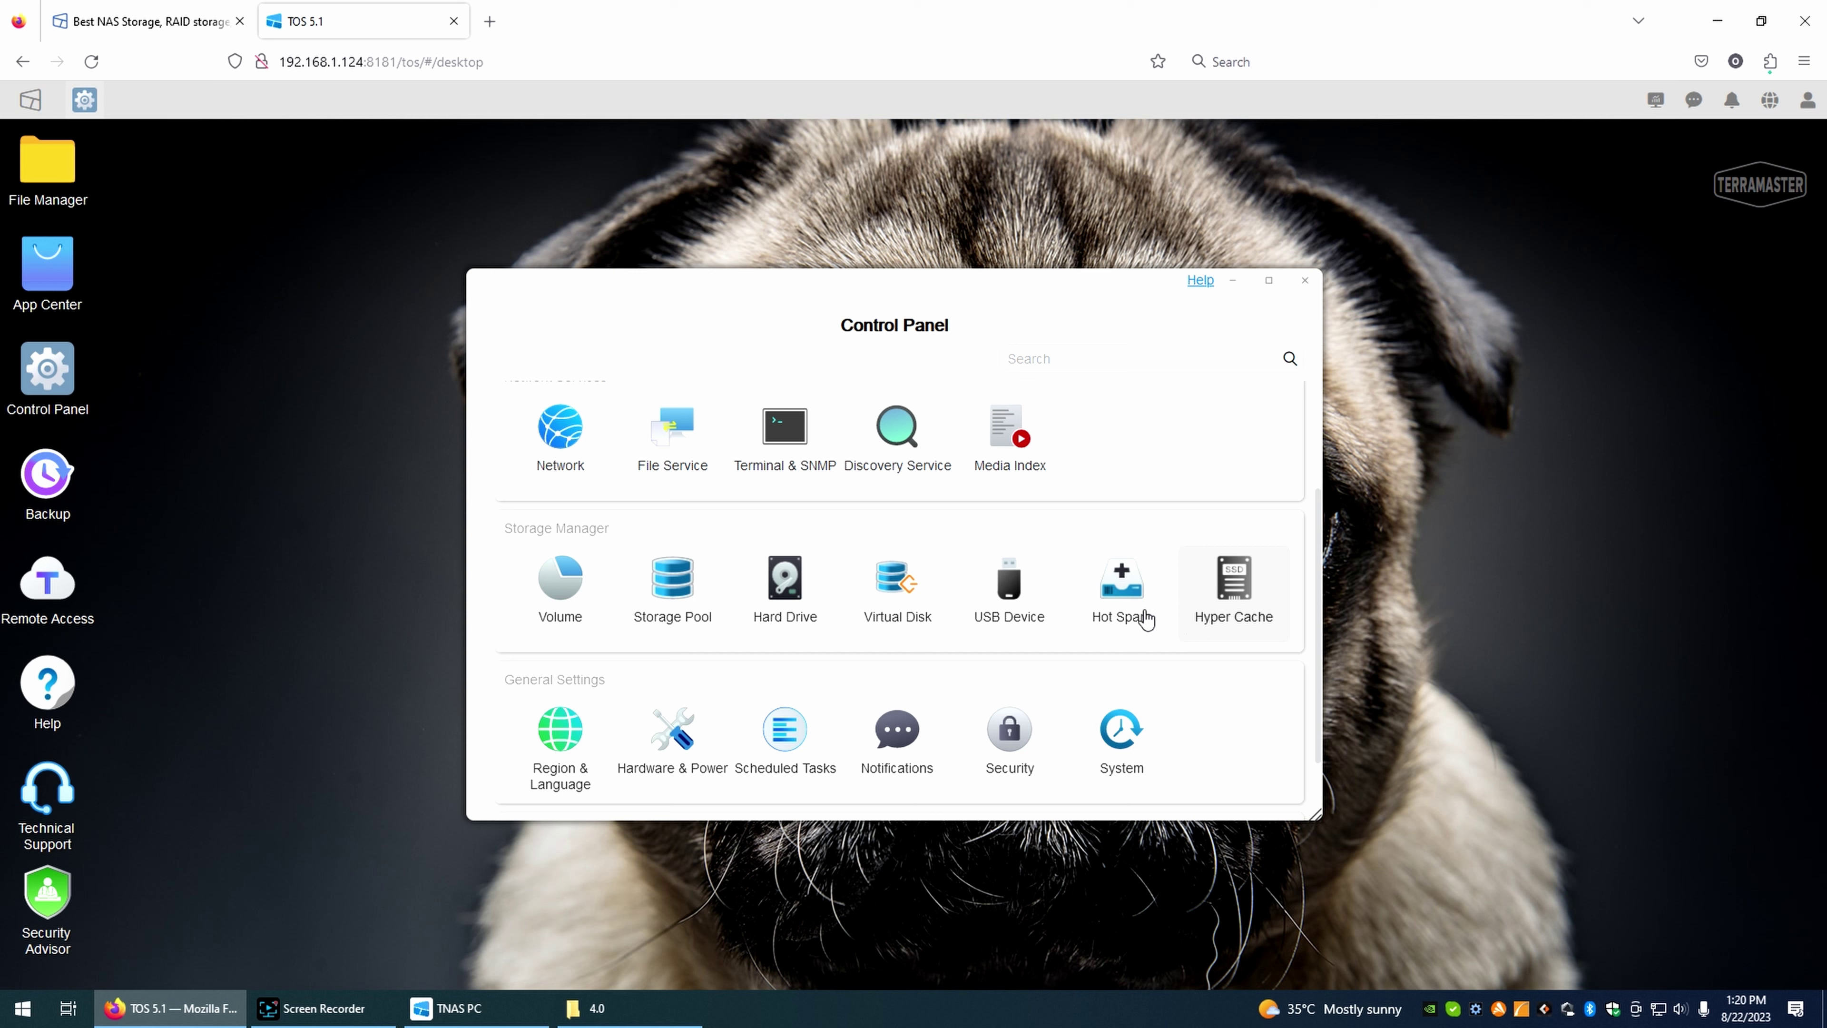
pyautogui.scroll(-3, 1040, 702)
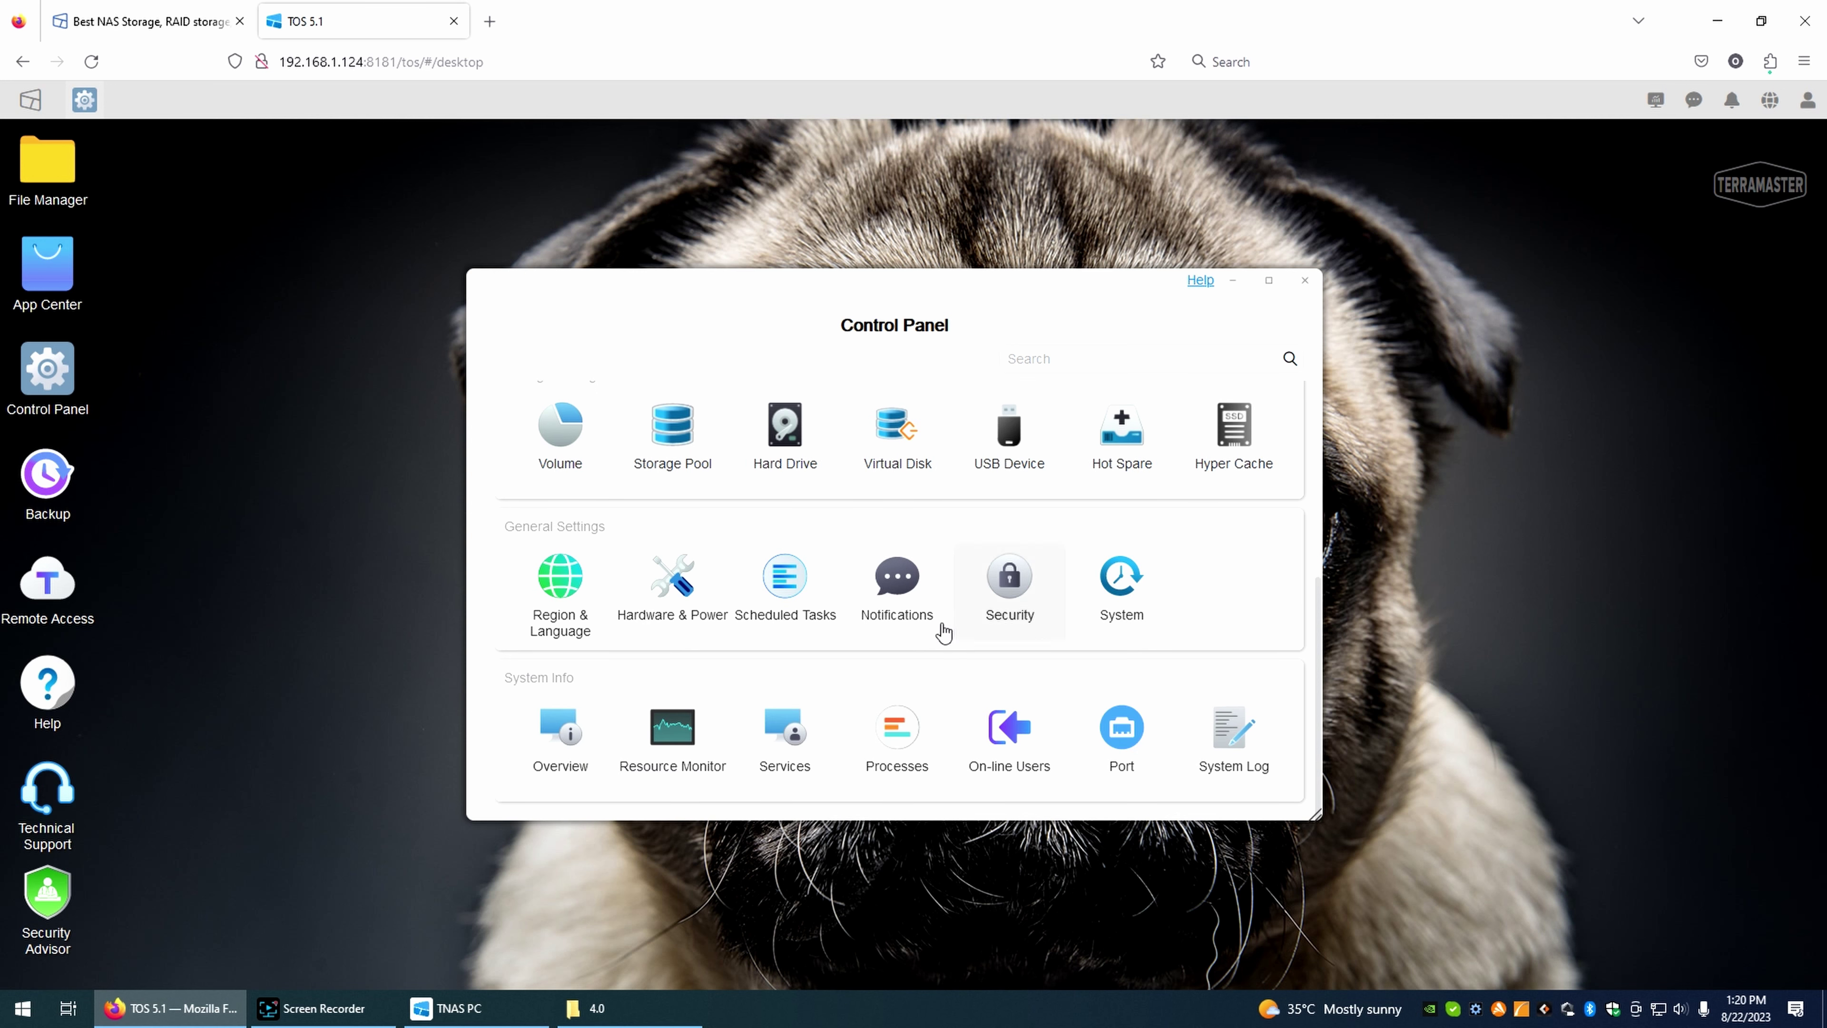
pyautogui.scroll(2, 938, 629)
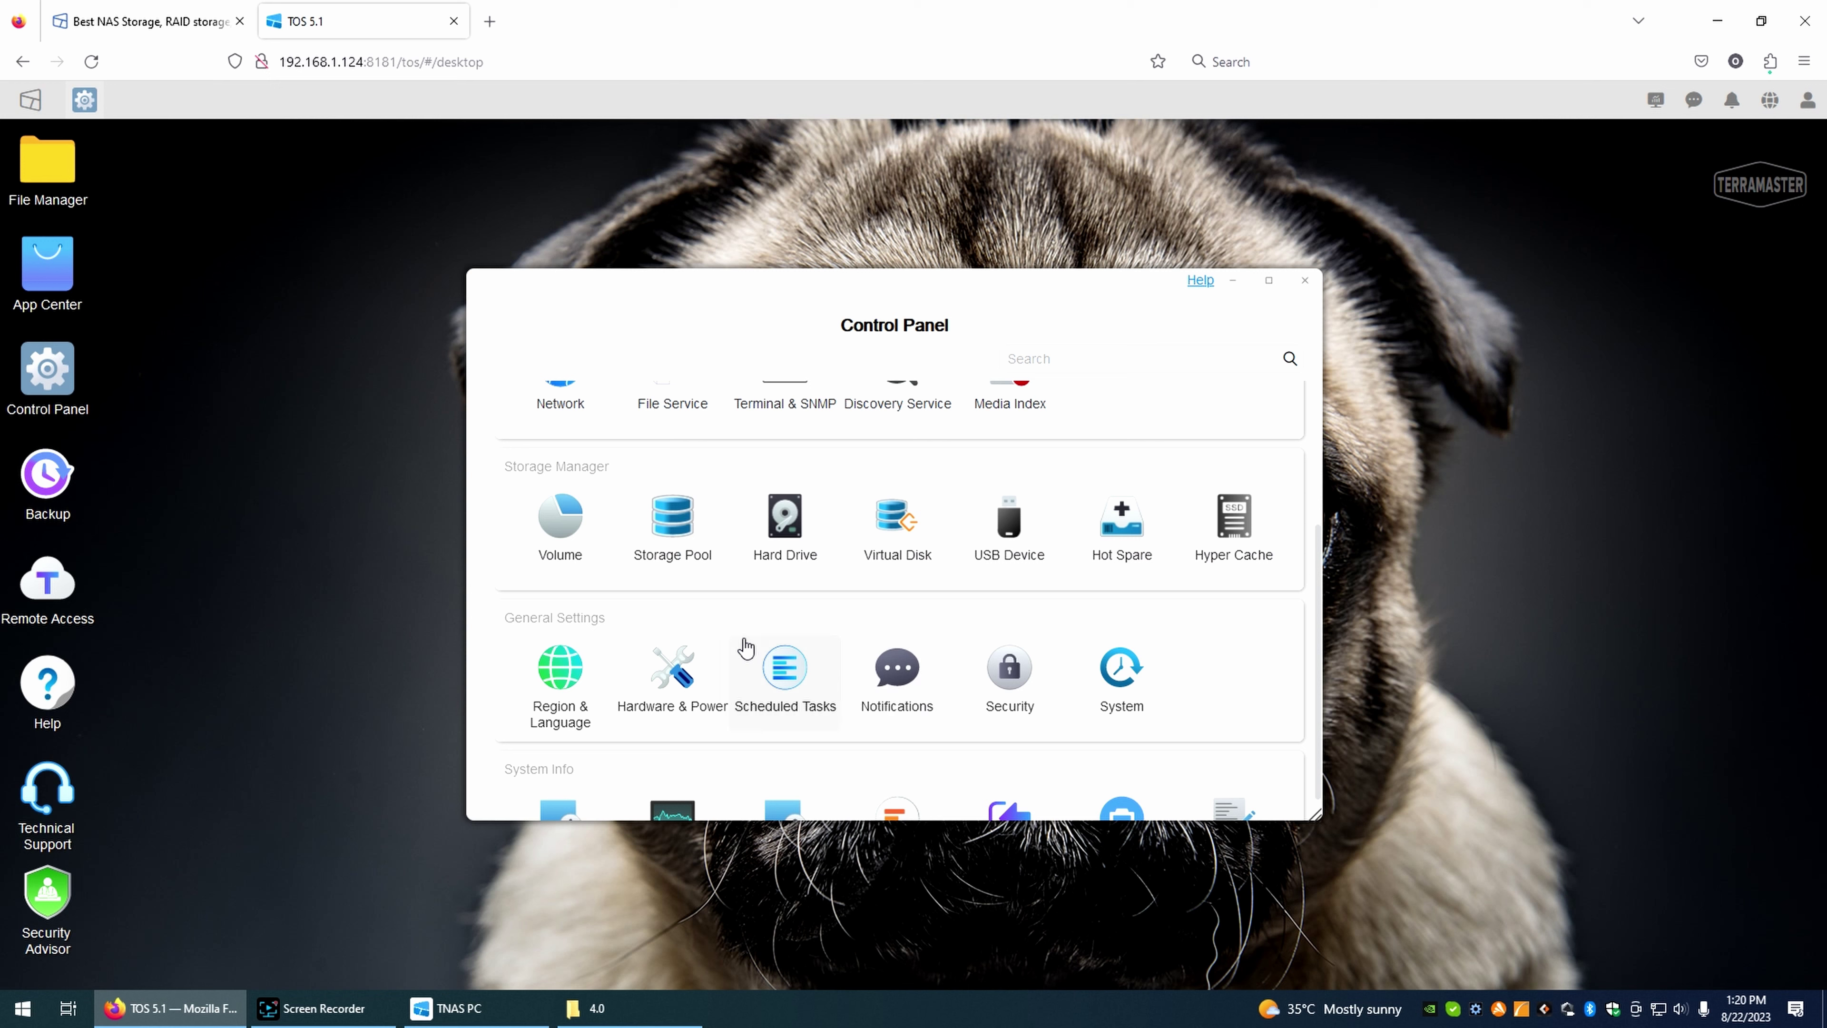
pyautogui.click(669, 679)
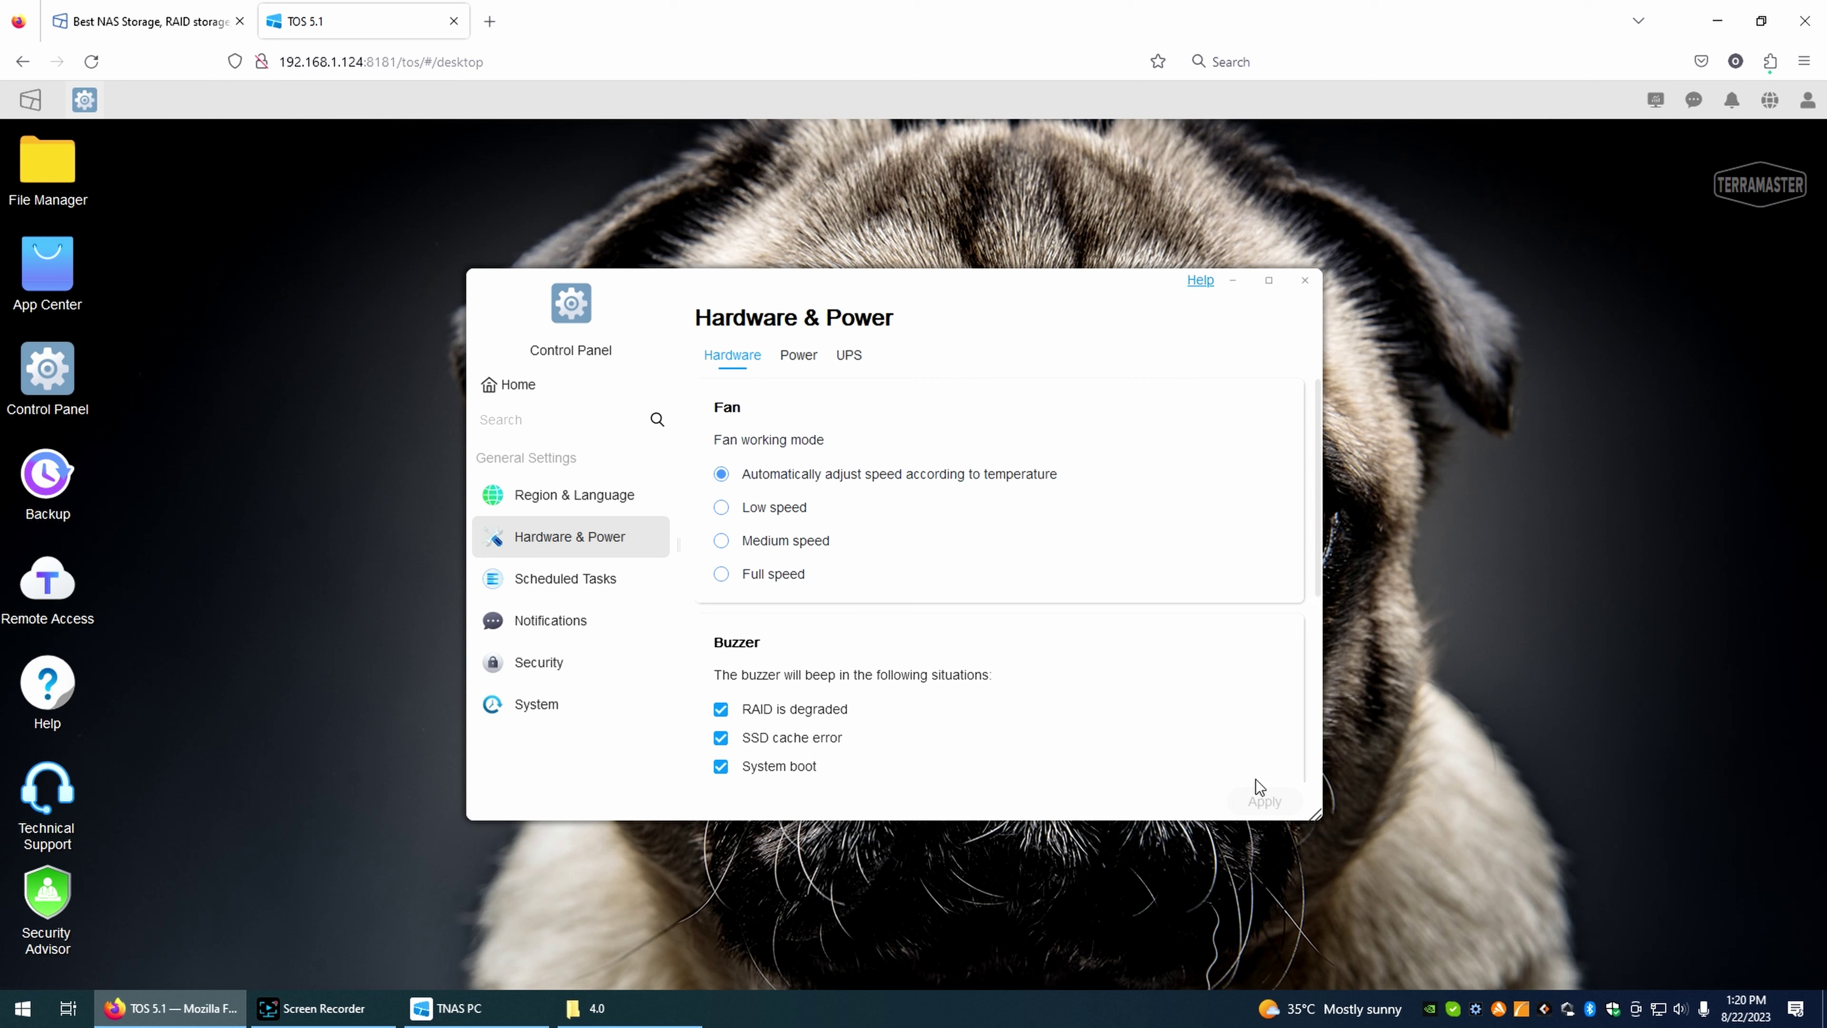
pyautogui.scroll(-5, 1123, 633)
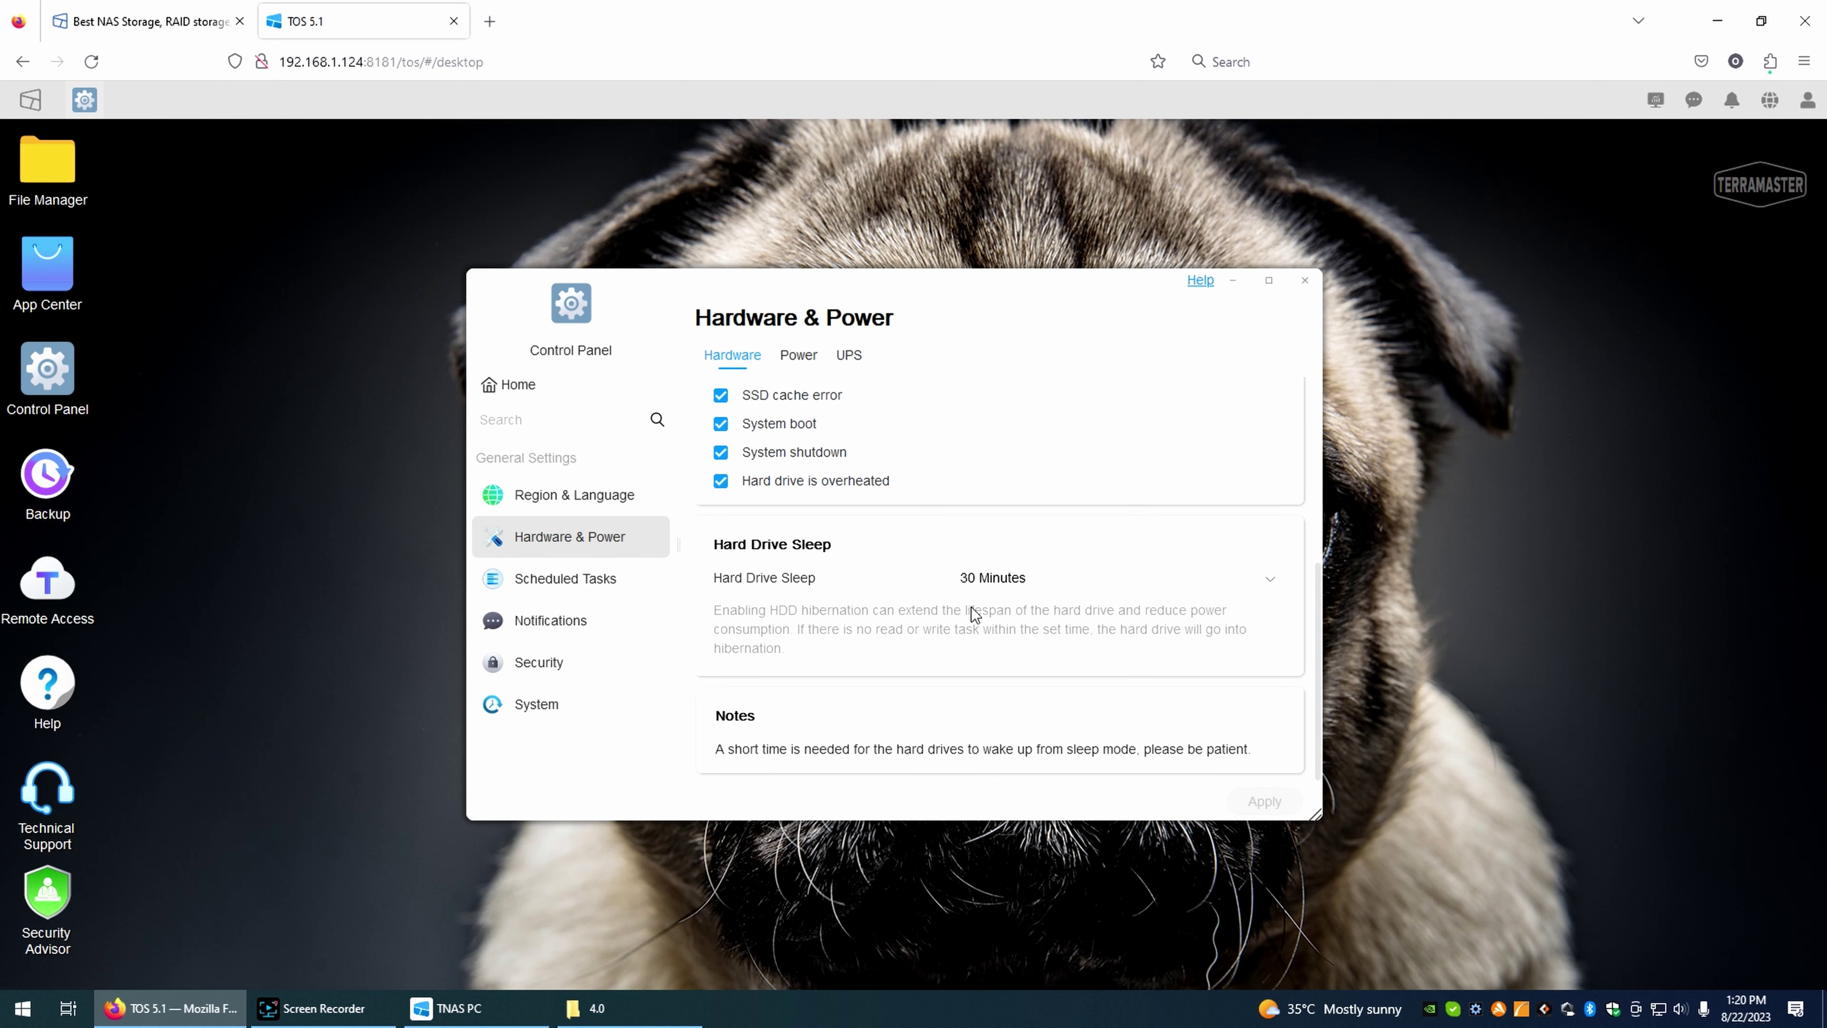
pyautogui.click(798, 357)
pyautogui.scroll(-5, 1021, 442)
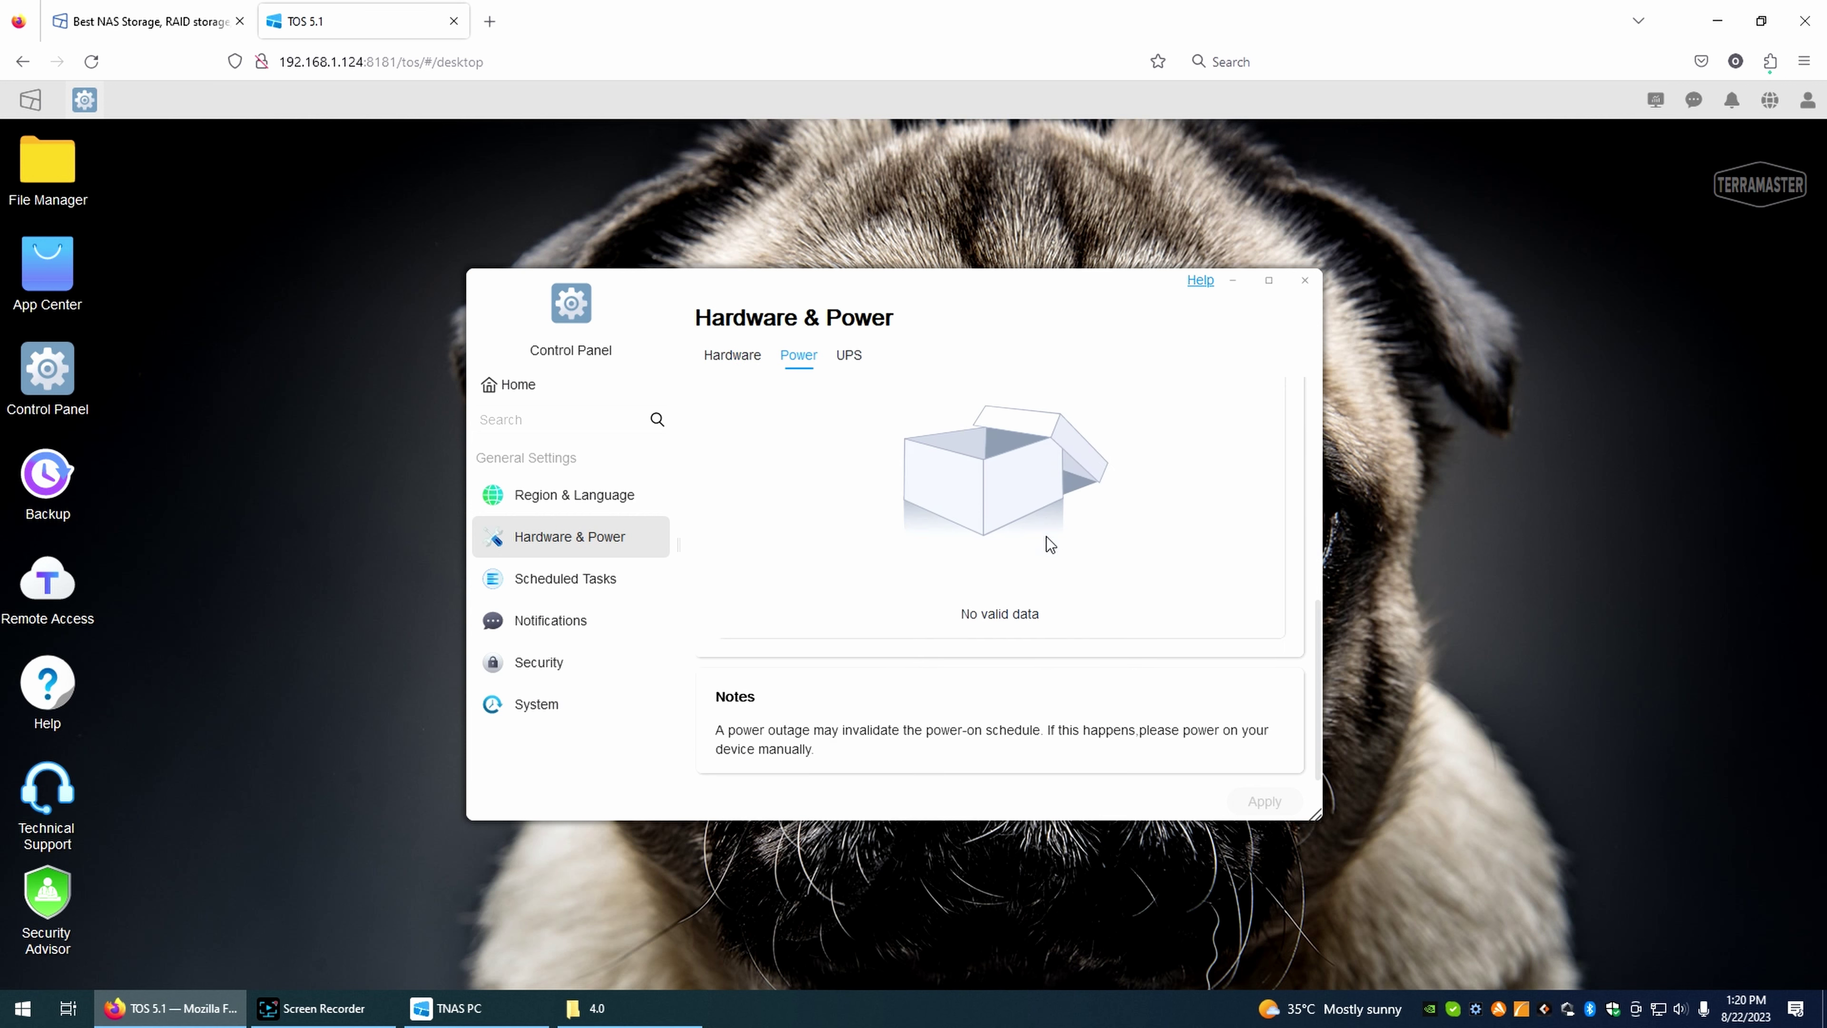
pyautogui.click(850, 356)
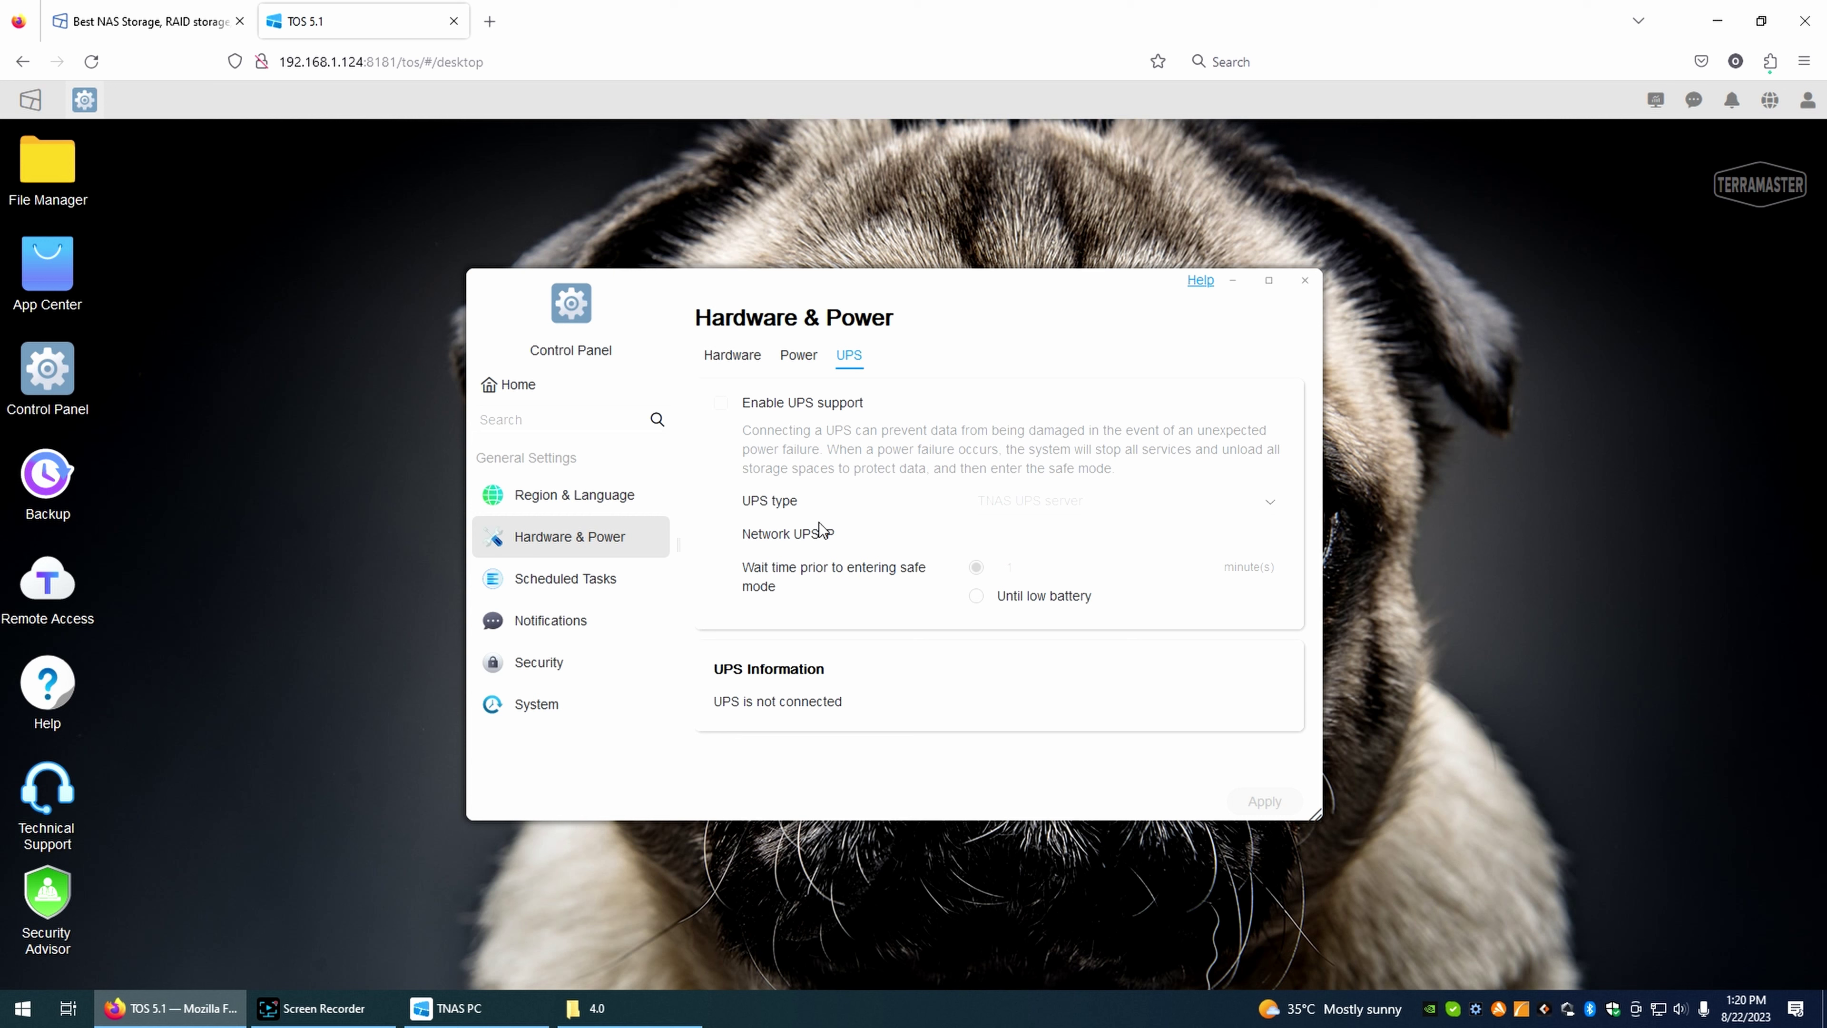
# - Leave Scheduled Tasks for the Control Panel Home overview and scroll to System Info
pyautogui.click(551, 580)
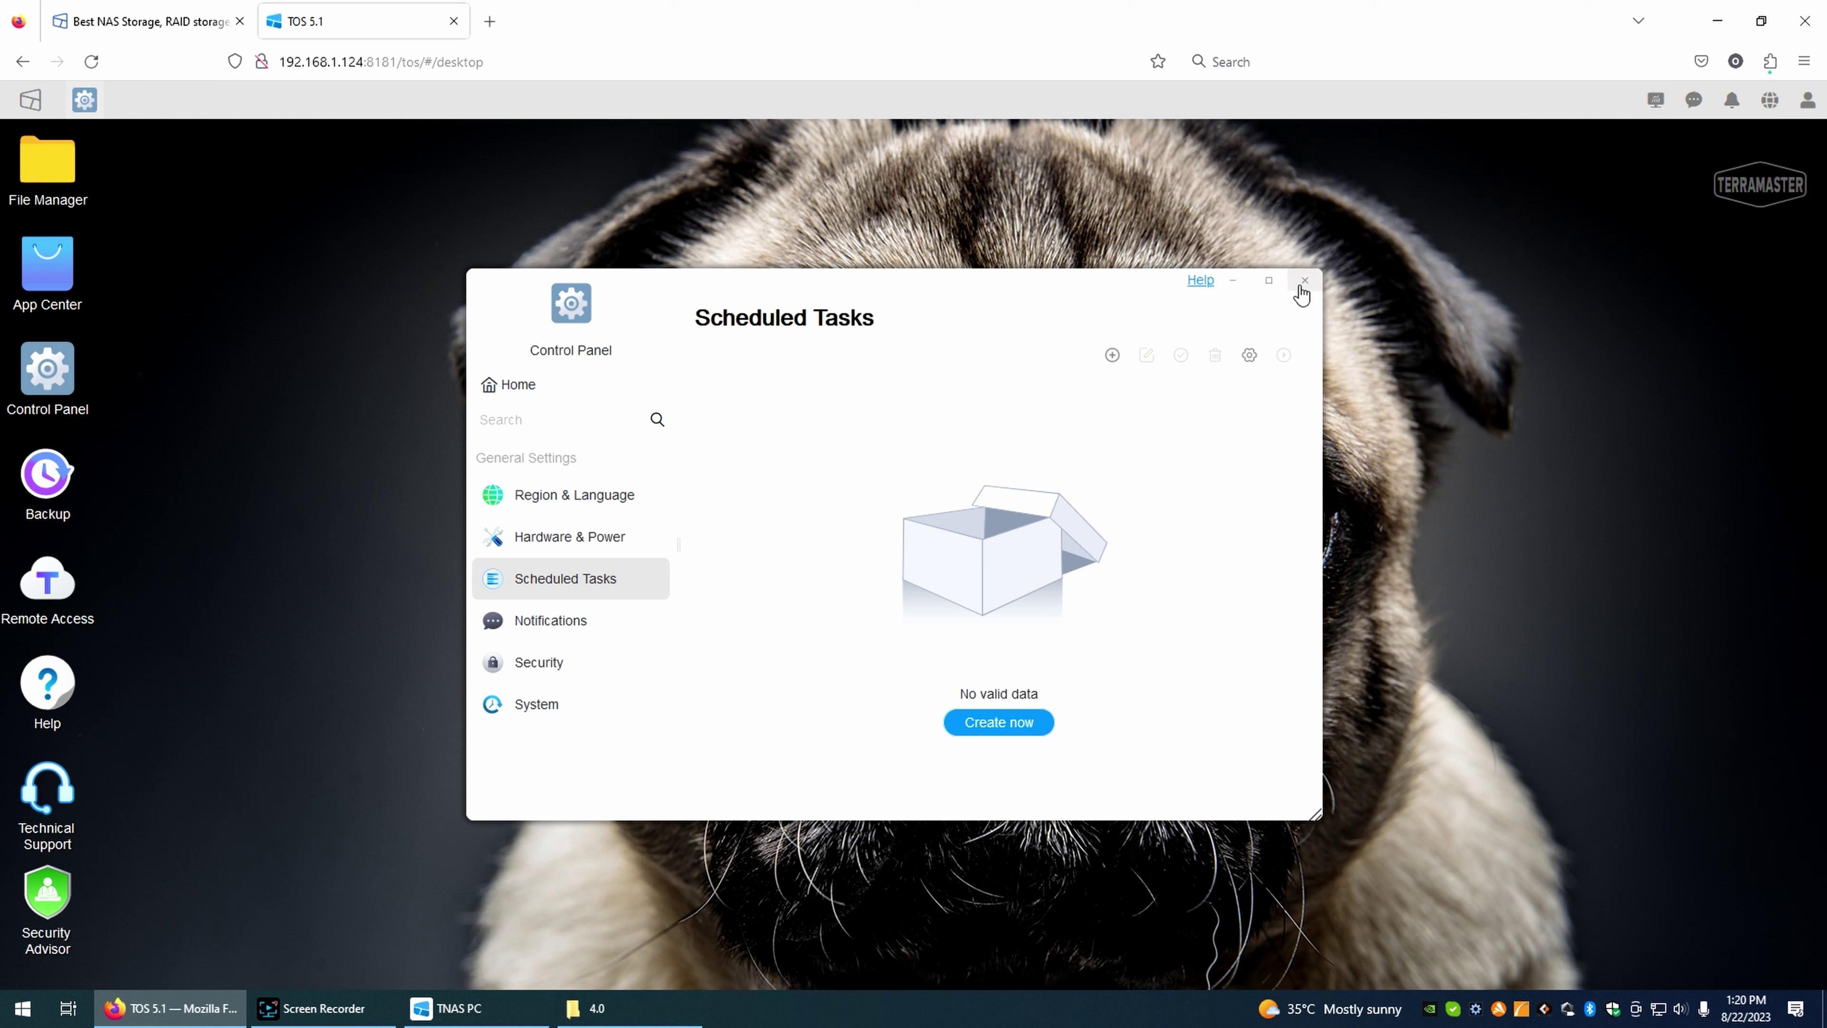
pyautogui.click(510, 388)
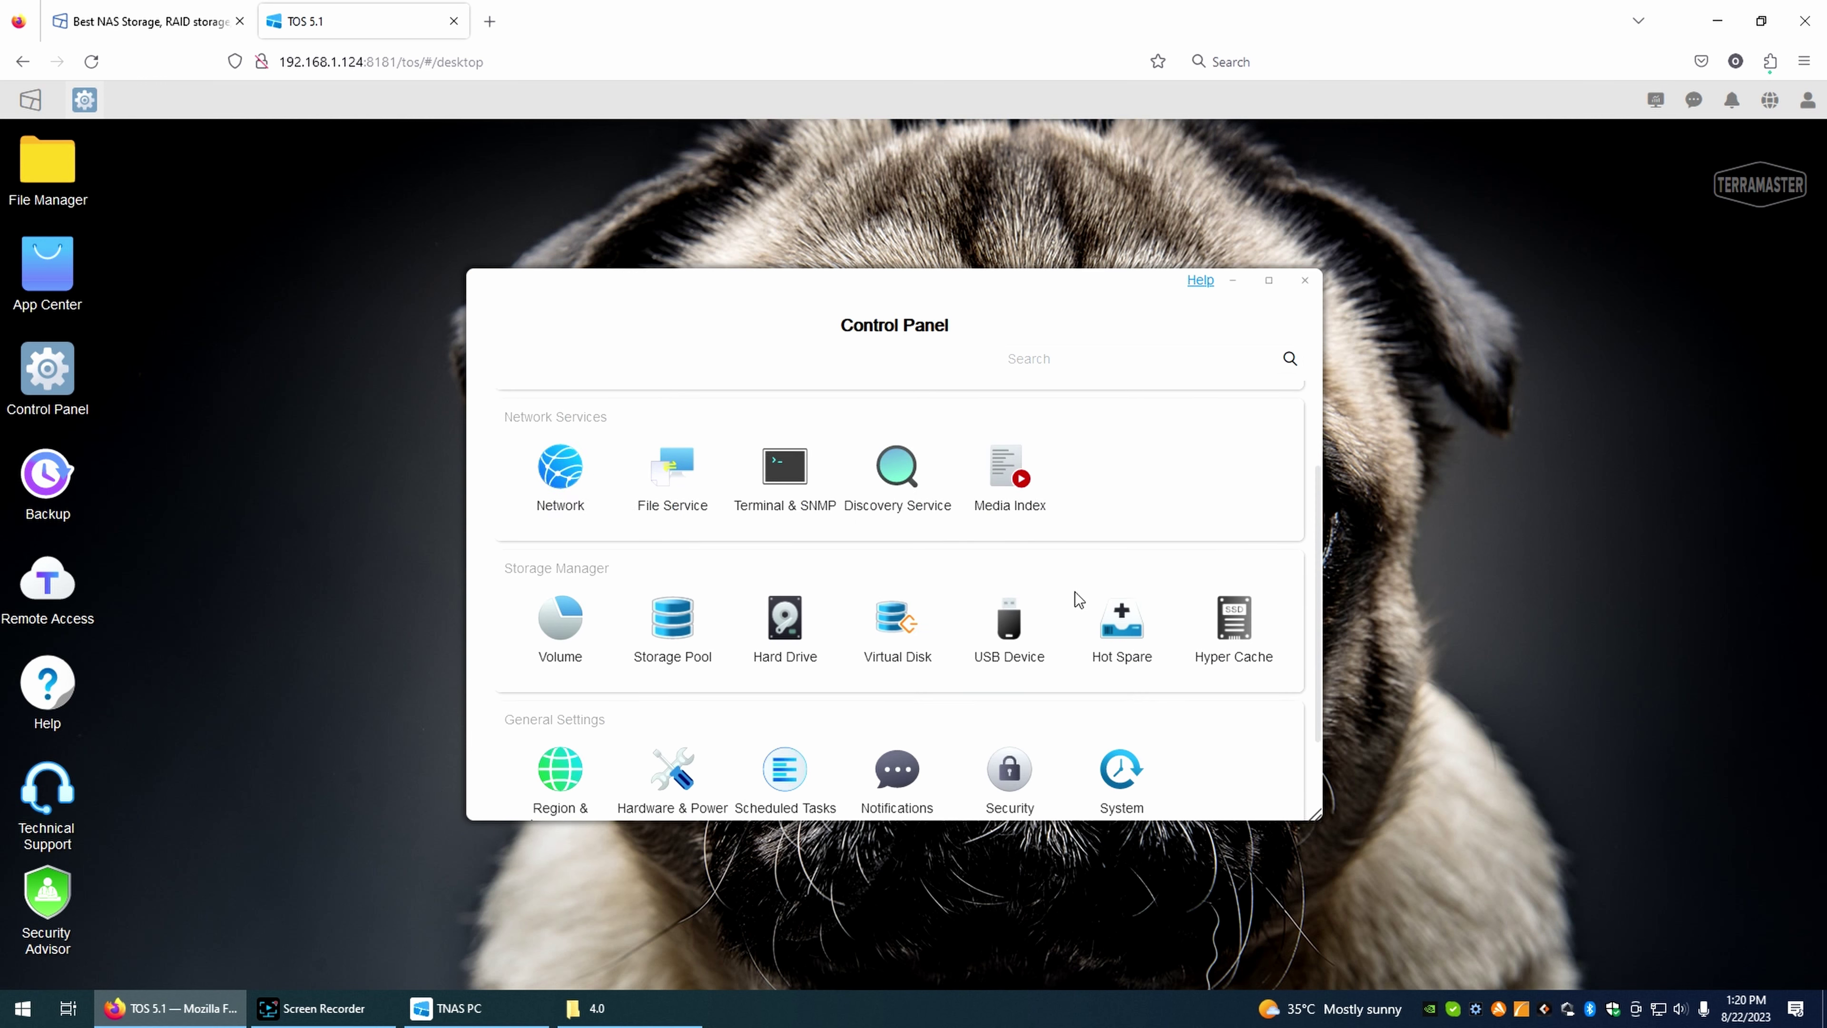
pyautogui.scroll(-3, 1077, 599)
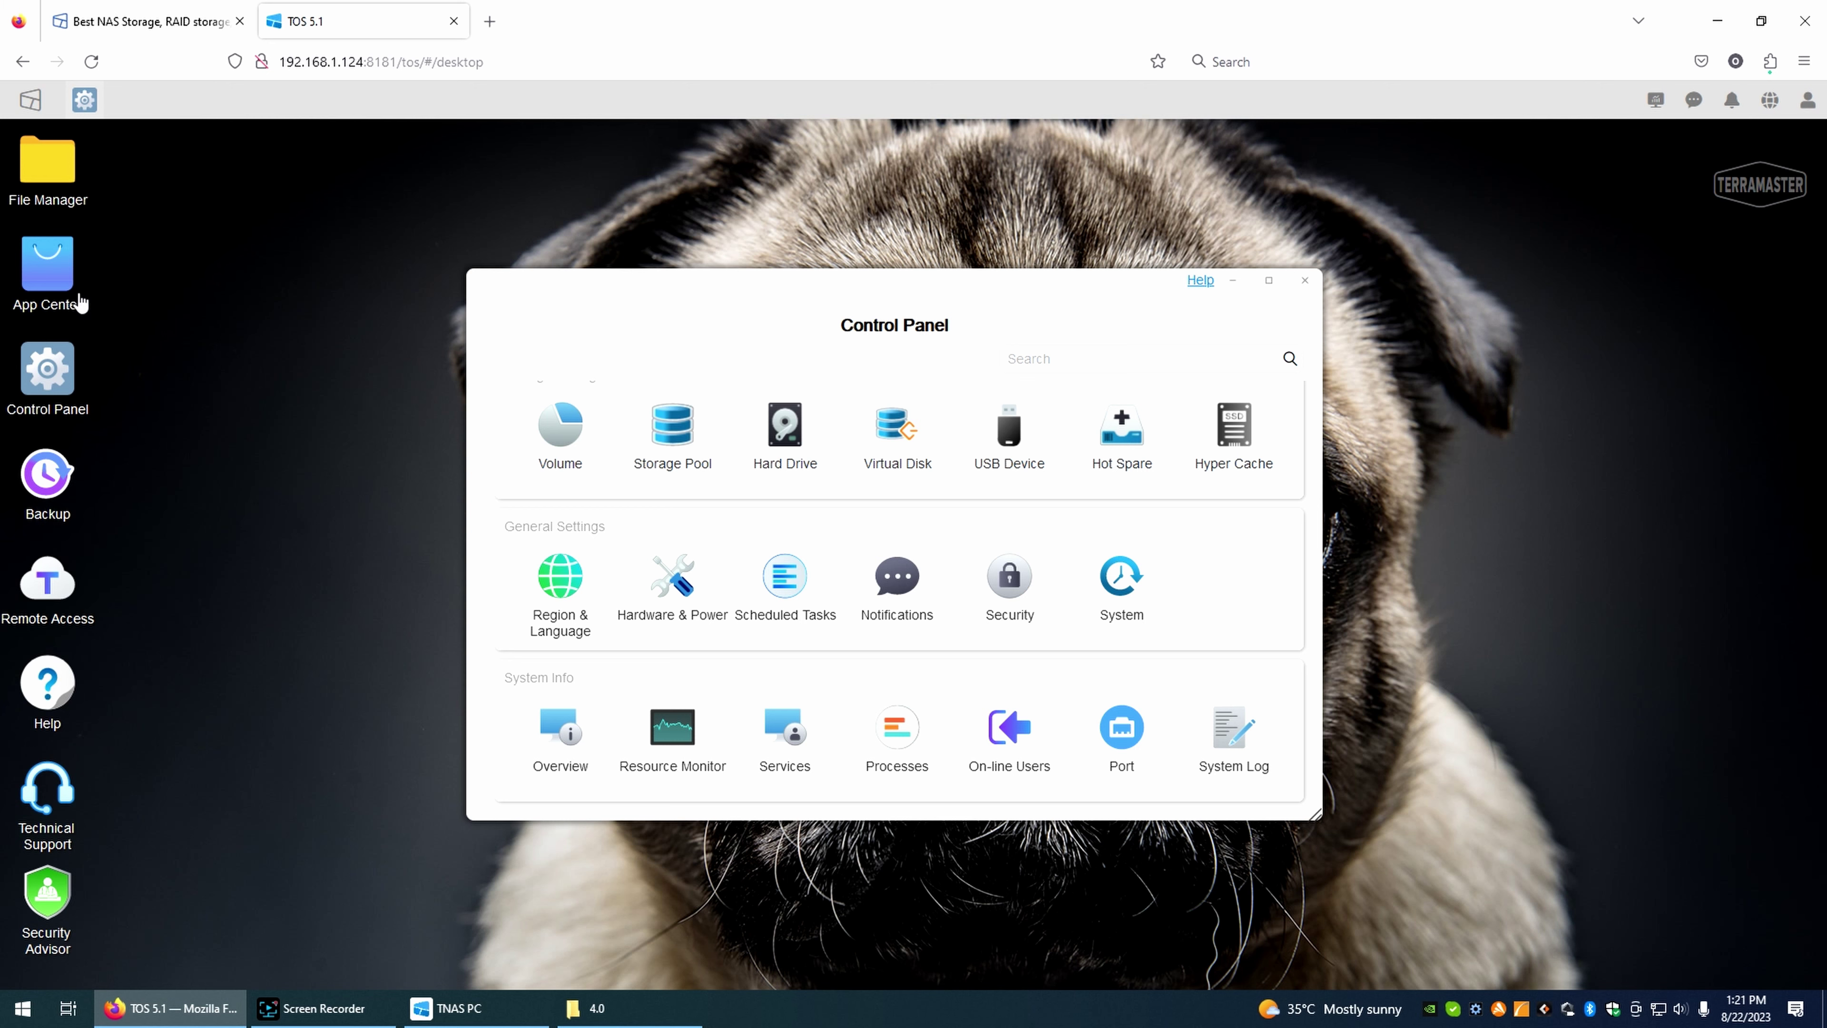
# - Open the App Center and list all 59 available apps
pyautogui.click(53, 277)
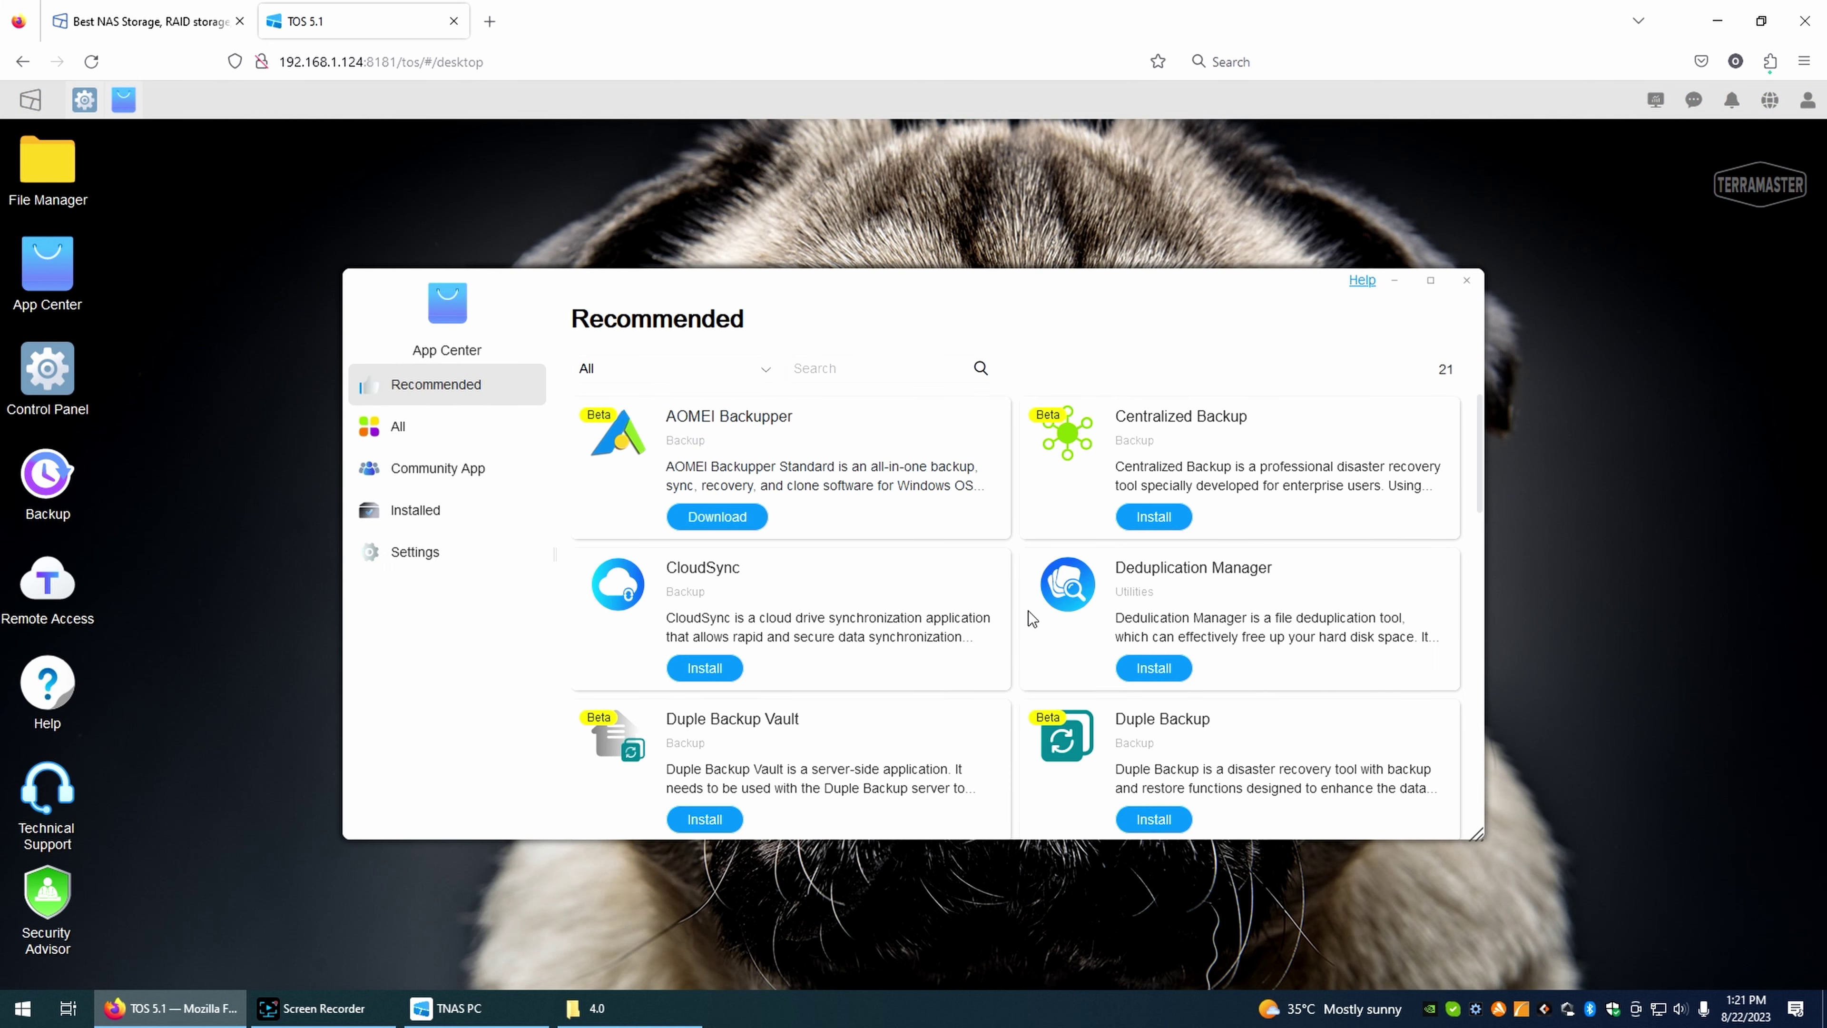
pyautogui.scroll(-12, 932, 560)
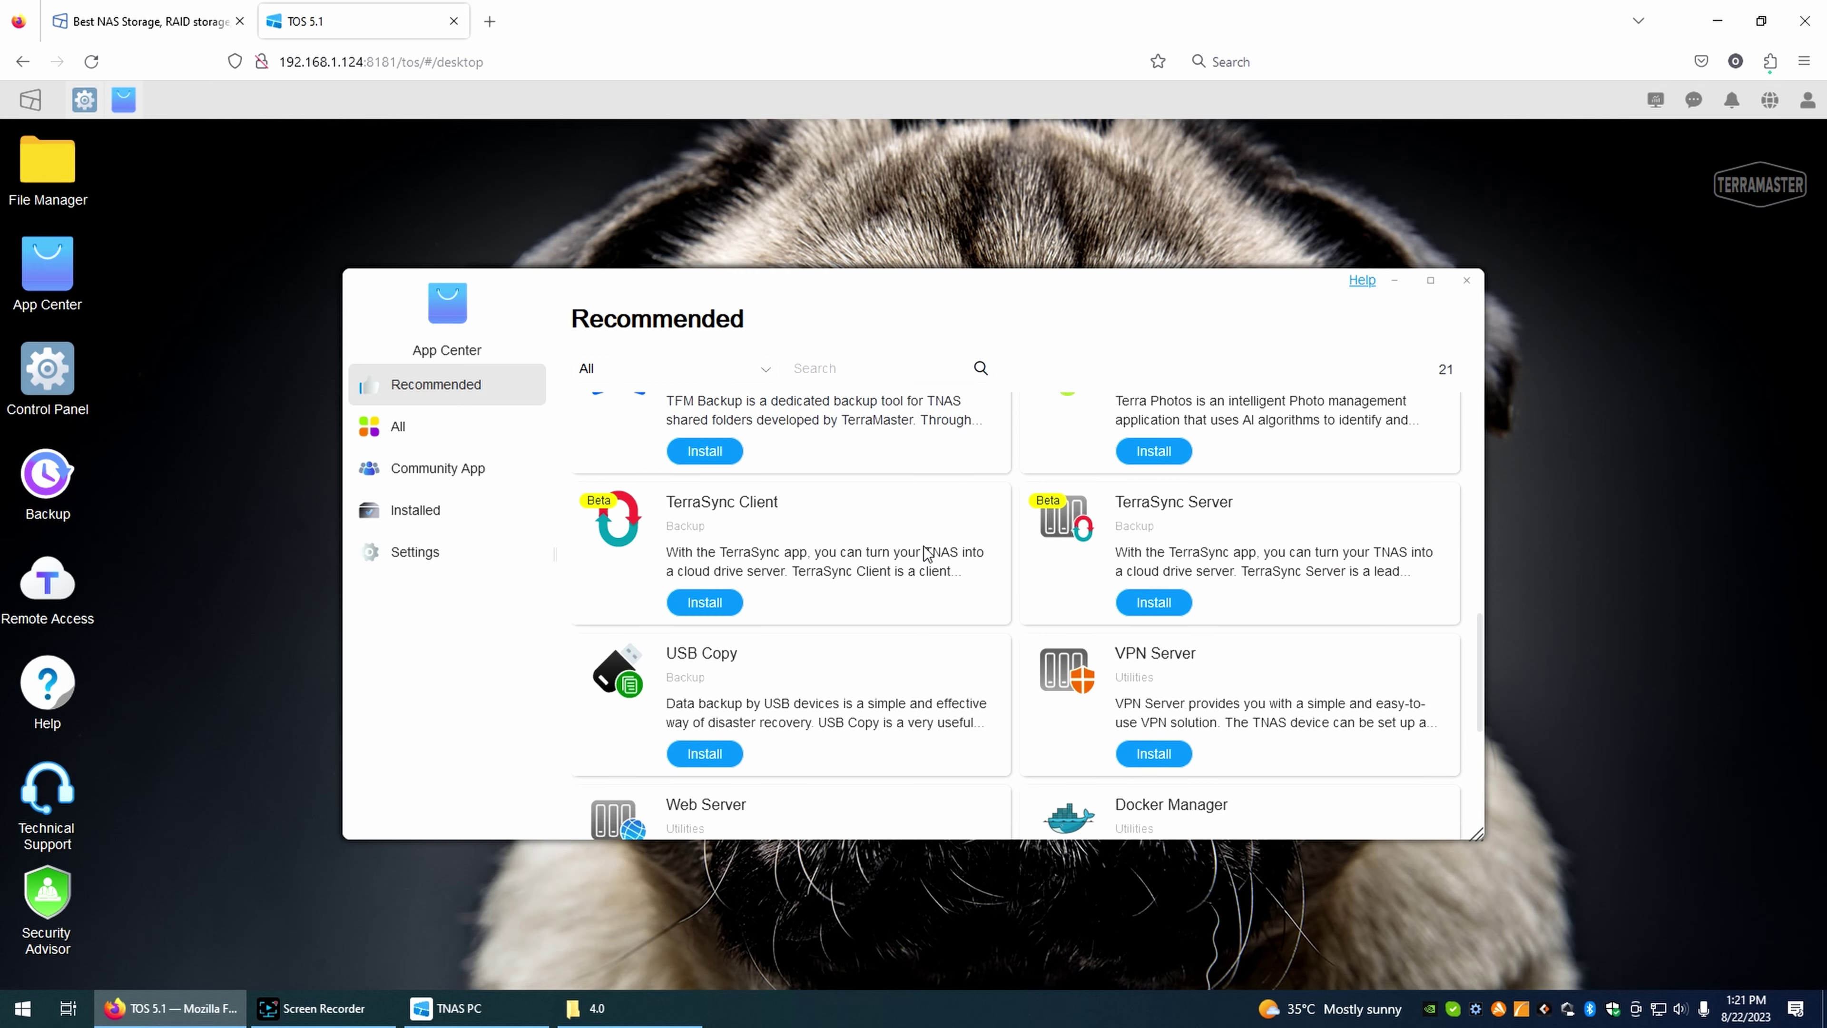
pyautogui.scroll(-2, 921, 545)
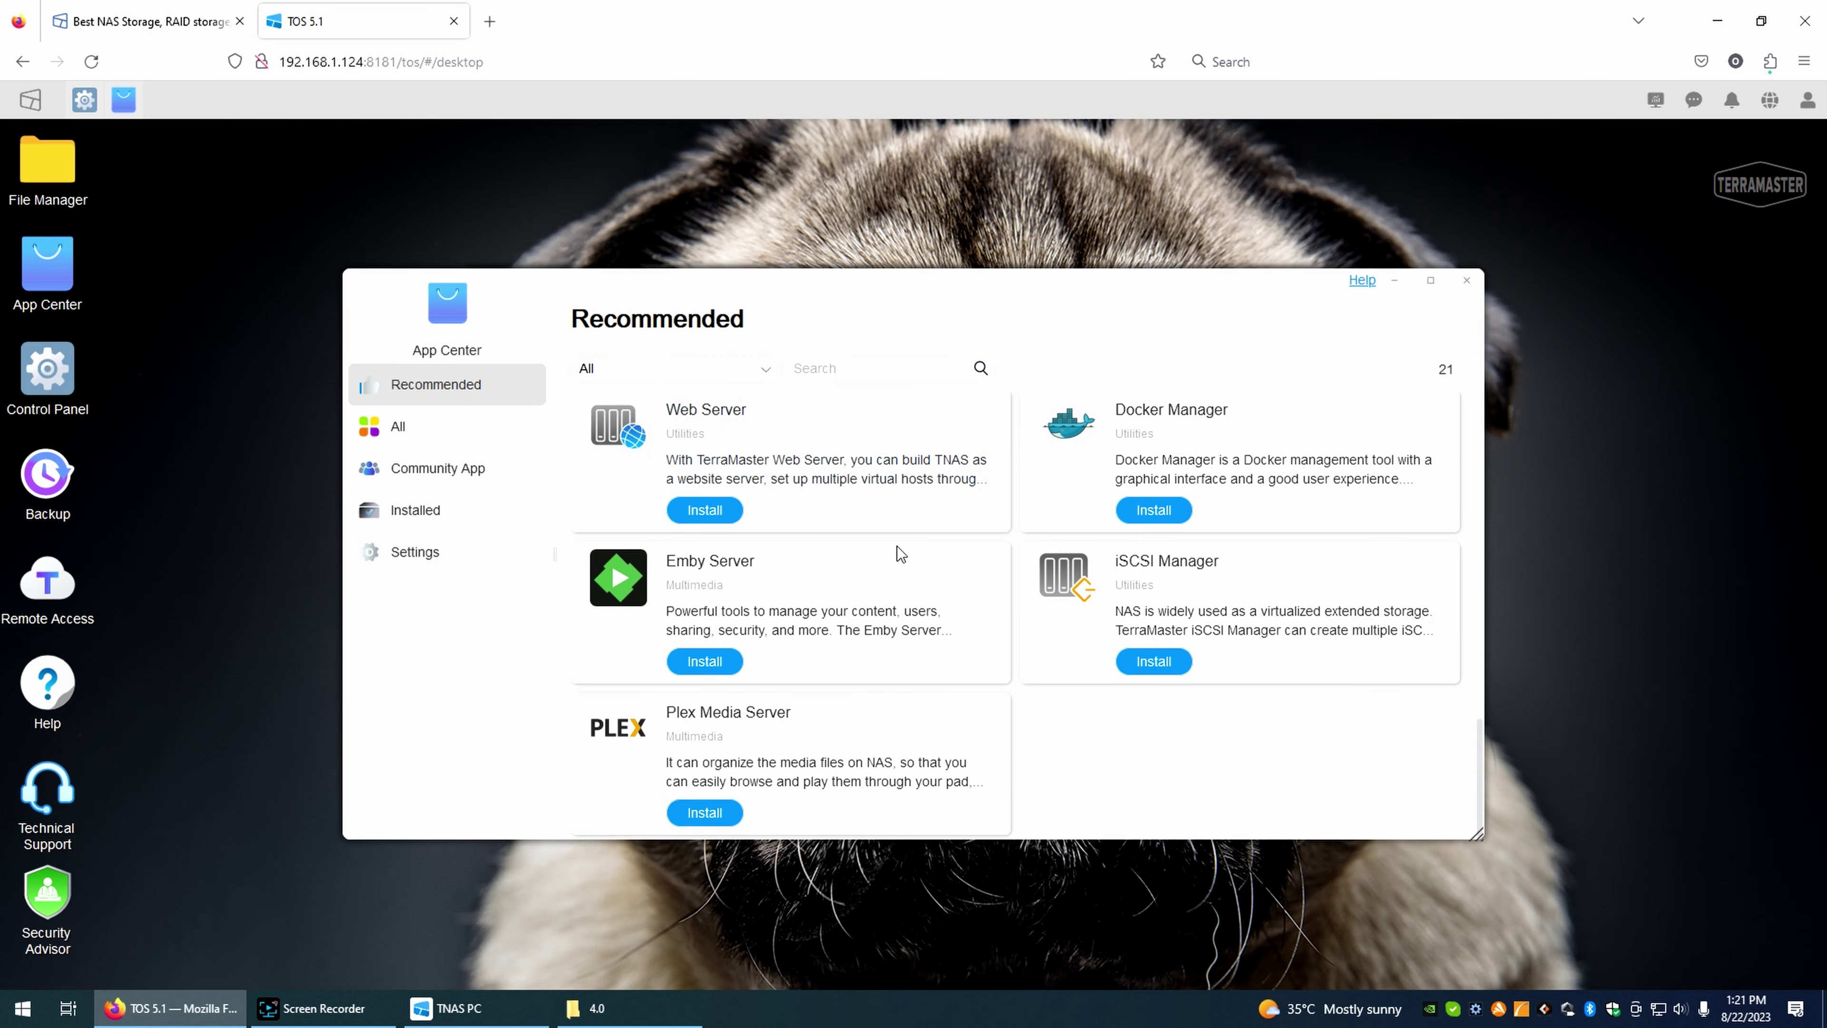
pyautogui.scroll(10, 893, 547)
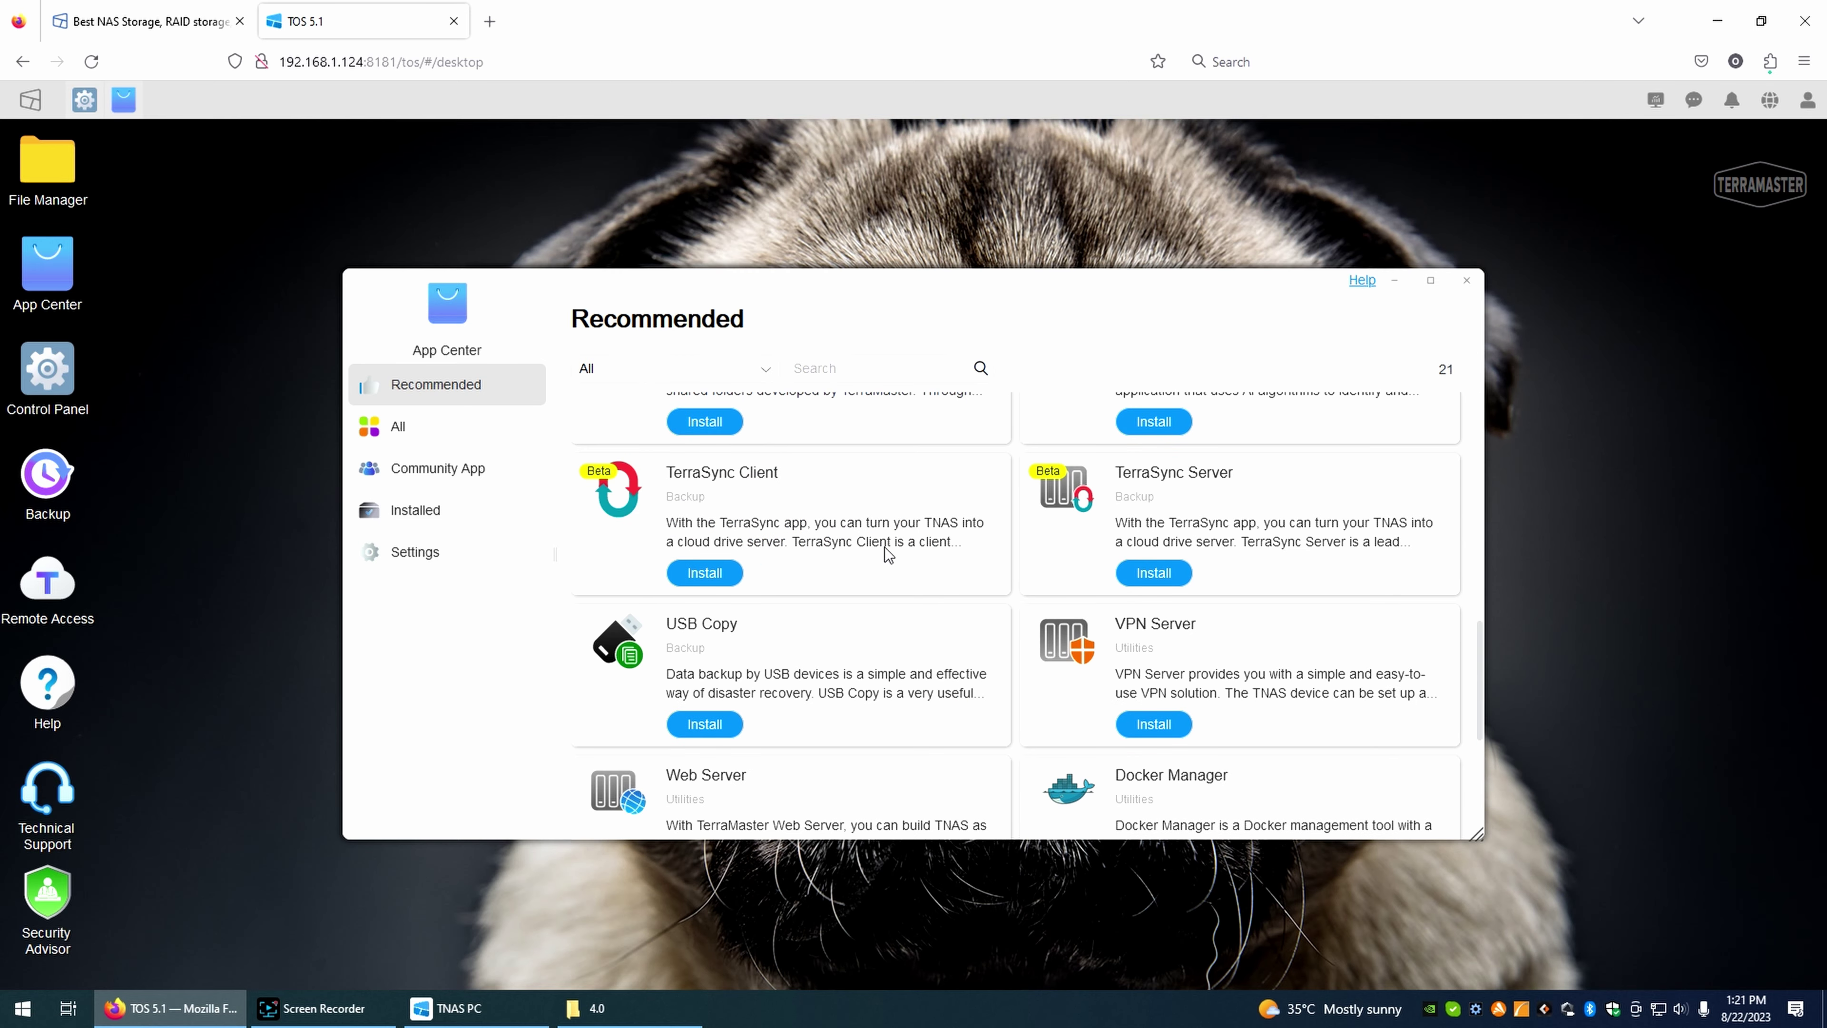
pyautogui.click(398, 426)
pyautogui.scroll(5, 960, 489)
pyautogui.scroll(-15, 1193, 443)
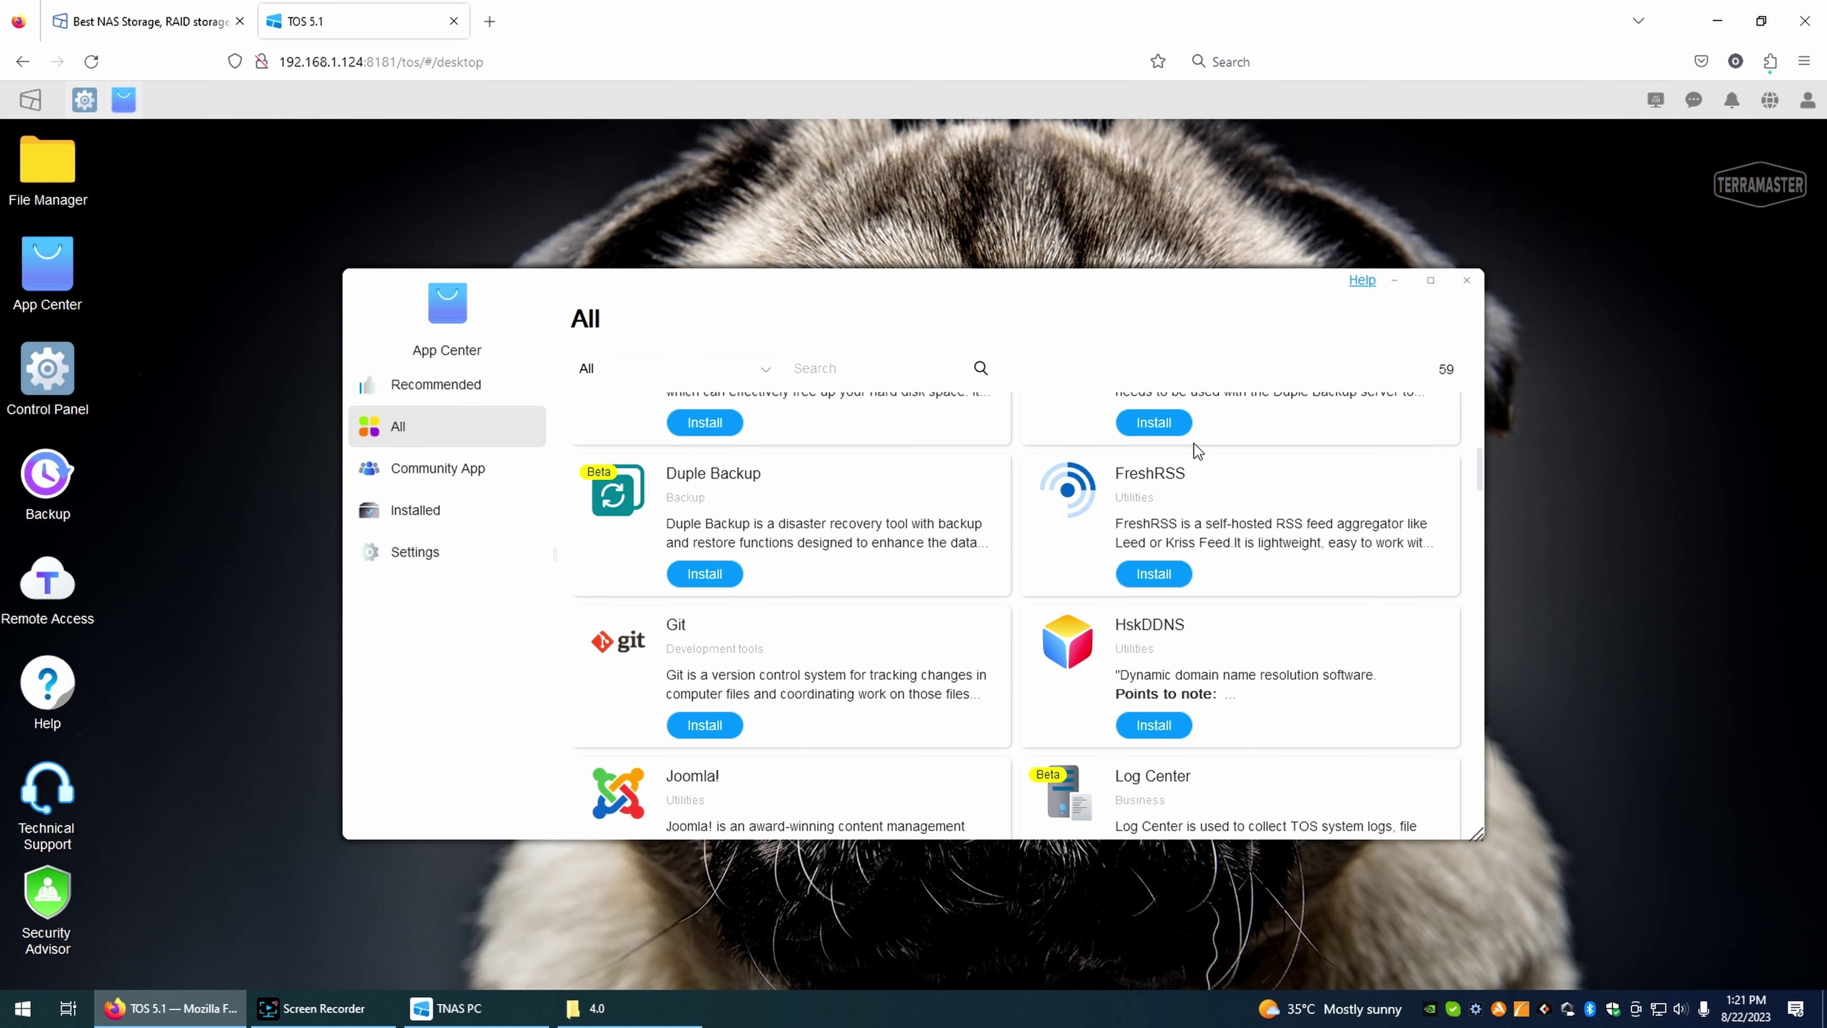
pyautogui.scroll(-10, 1352, 460)
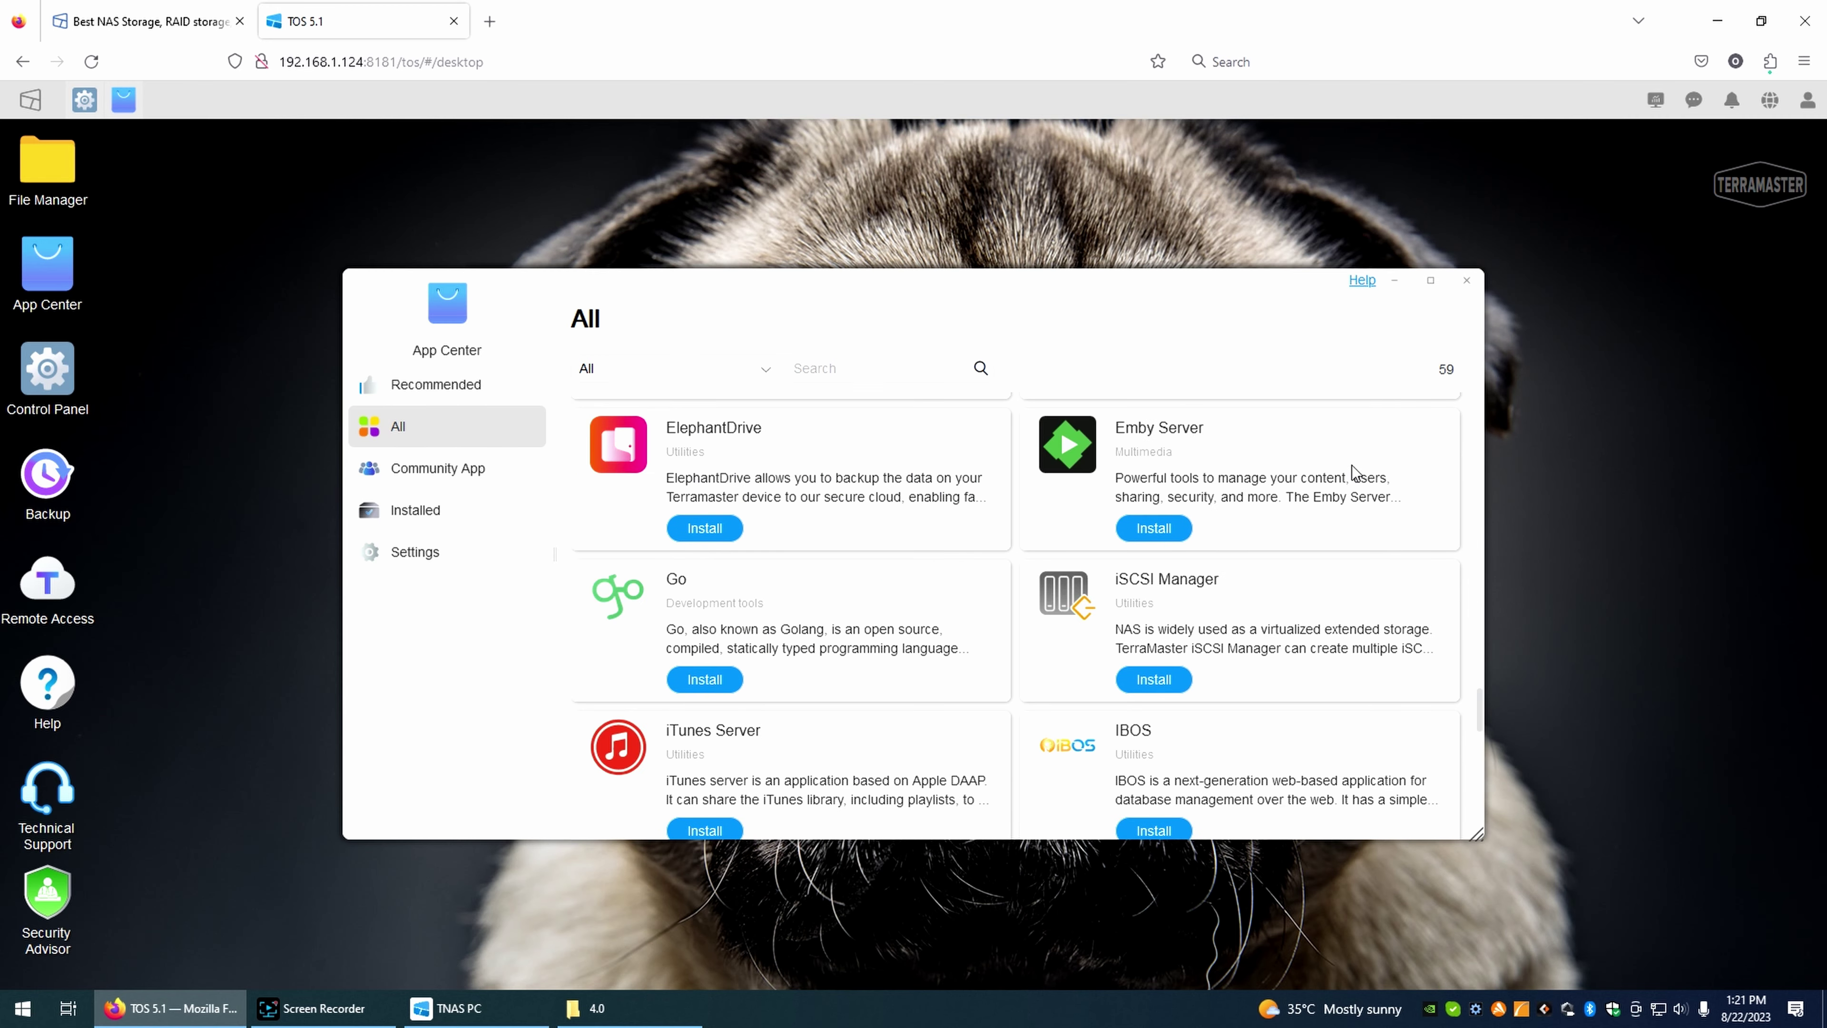
# - Show the Community Apps and accept the community-application terms agreement
pyautogui.click(458, 473)
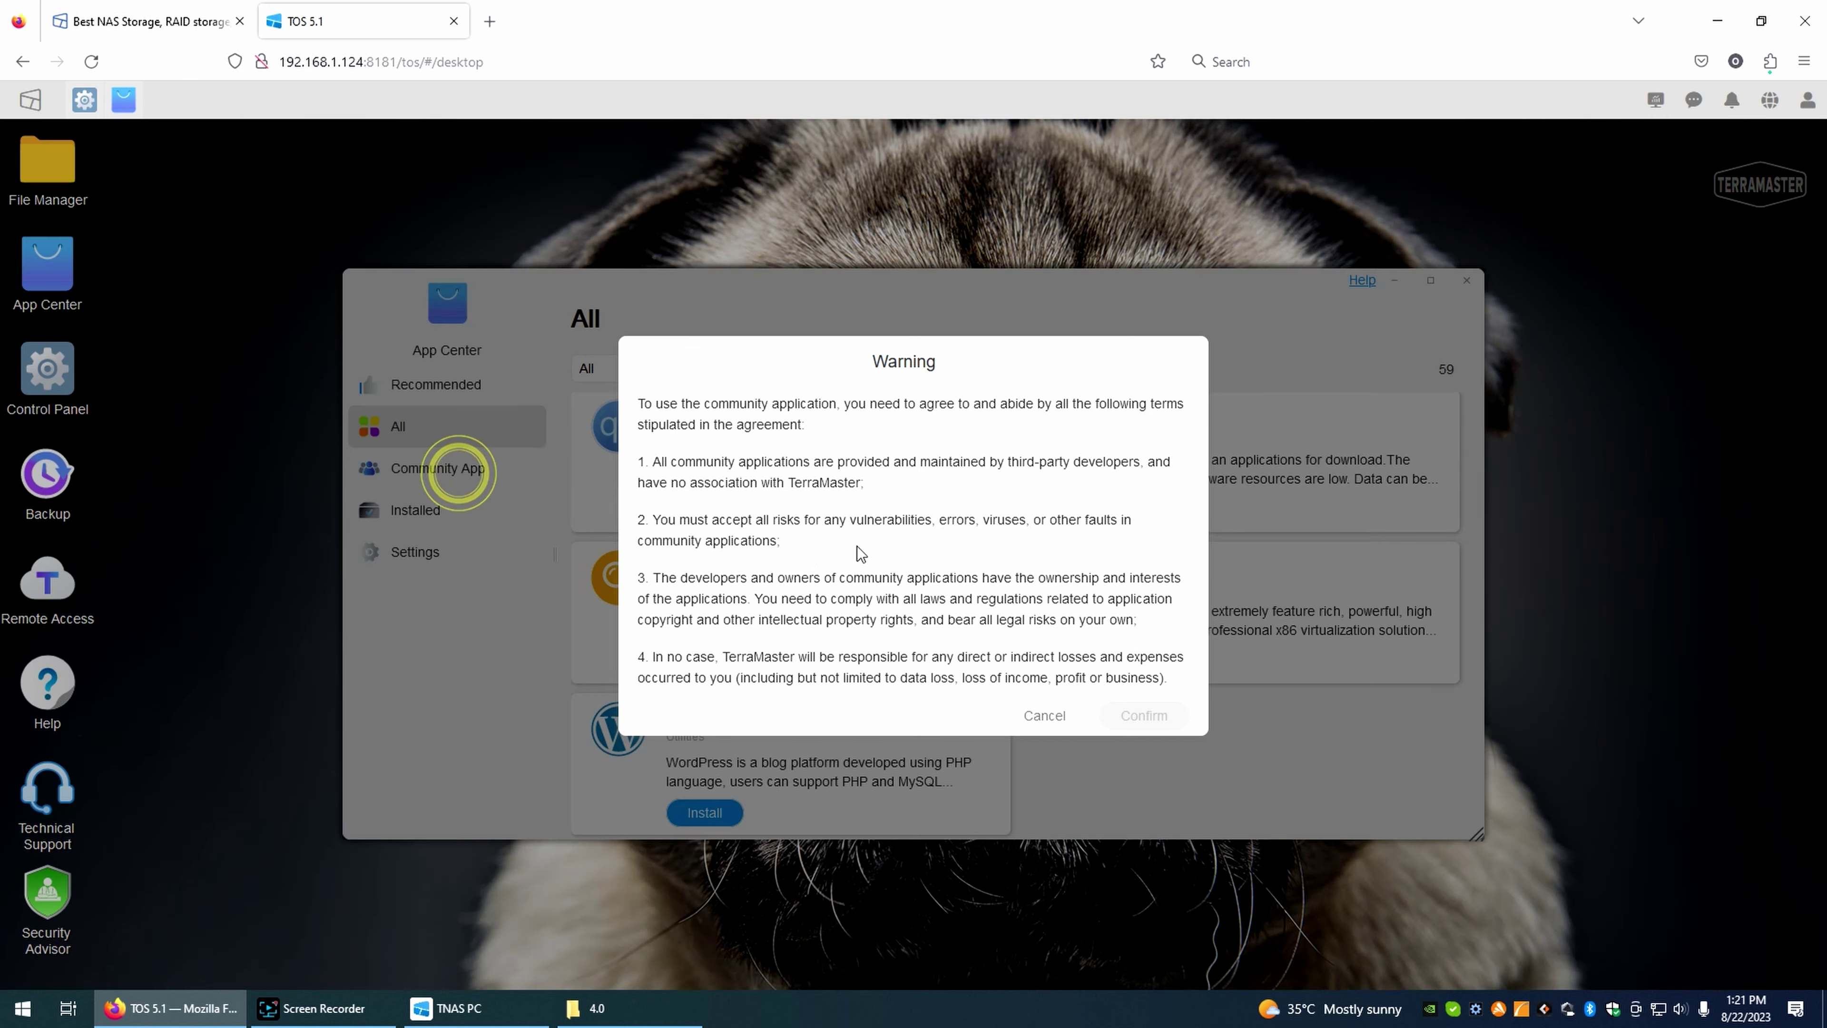
pyautogui.scroll(-1, 885, 576)
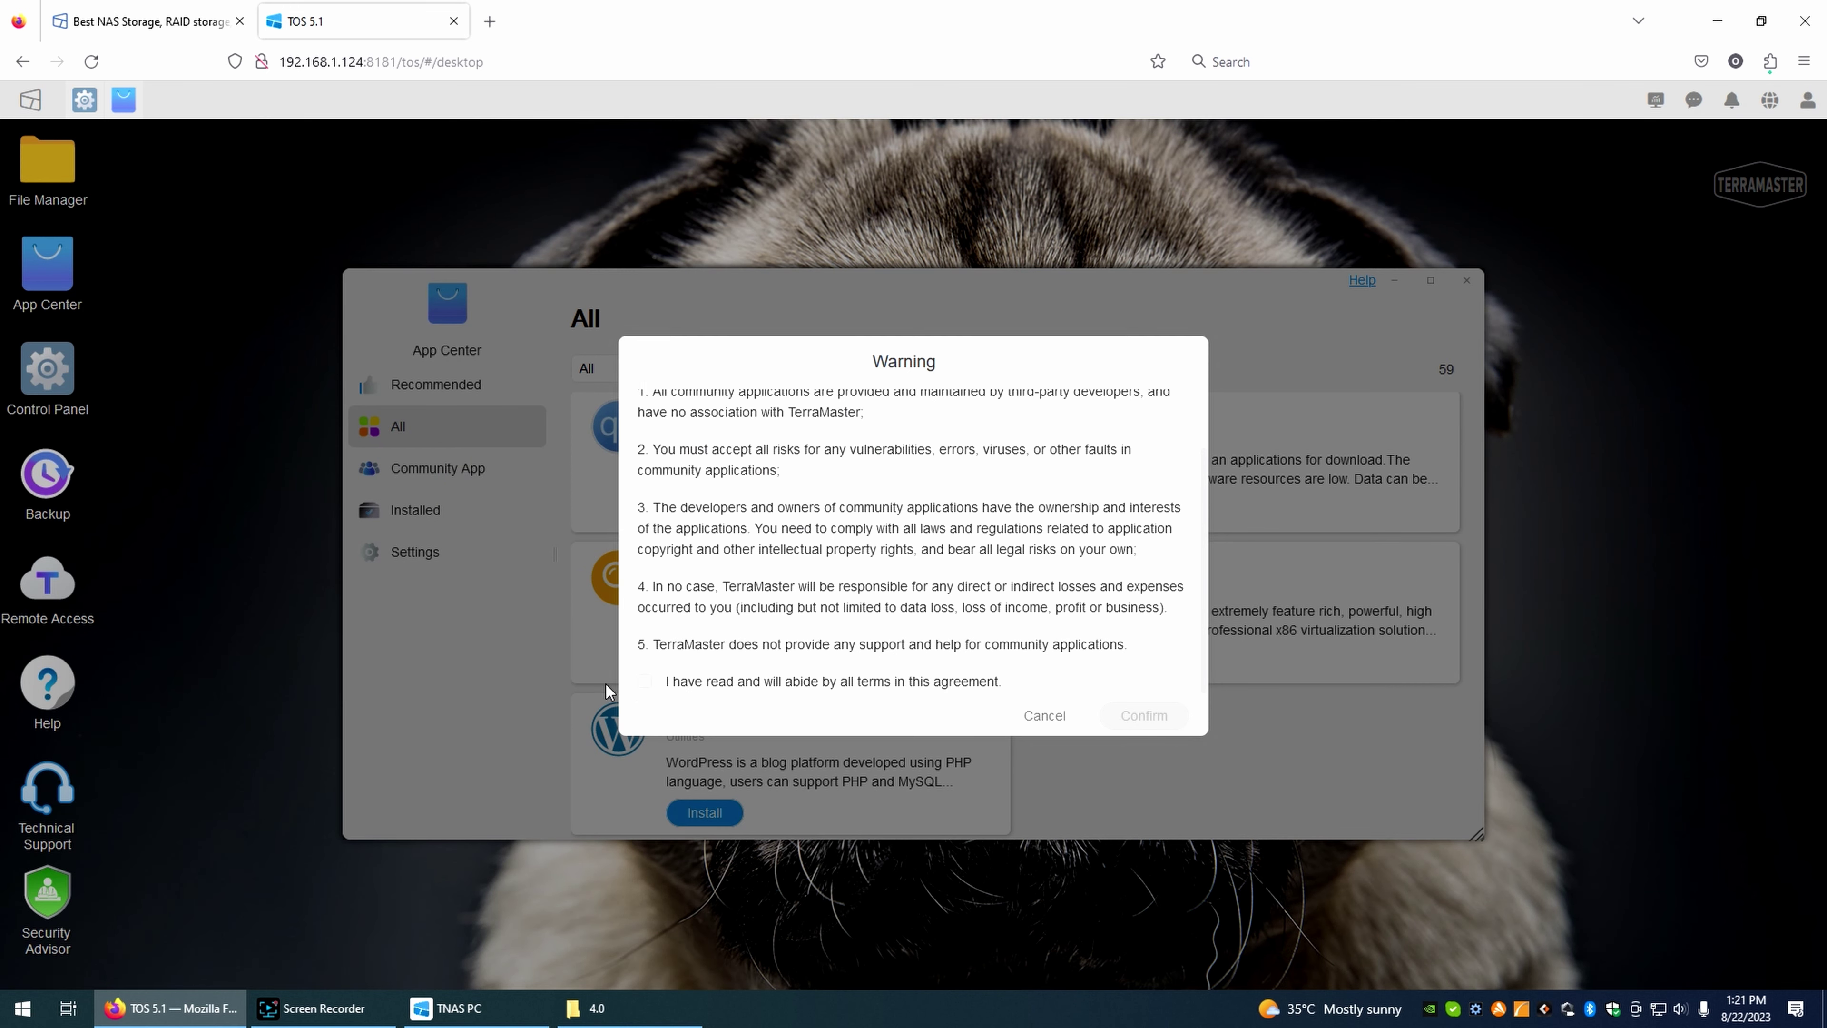
pyautogui.click(645, 682)
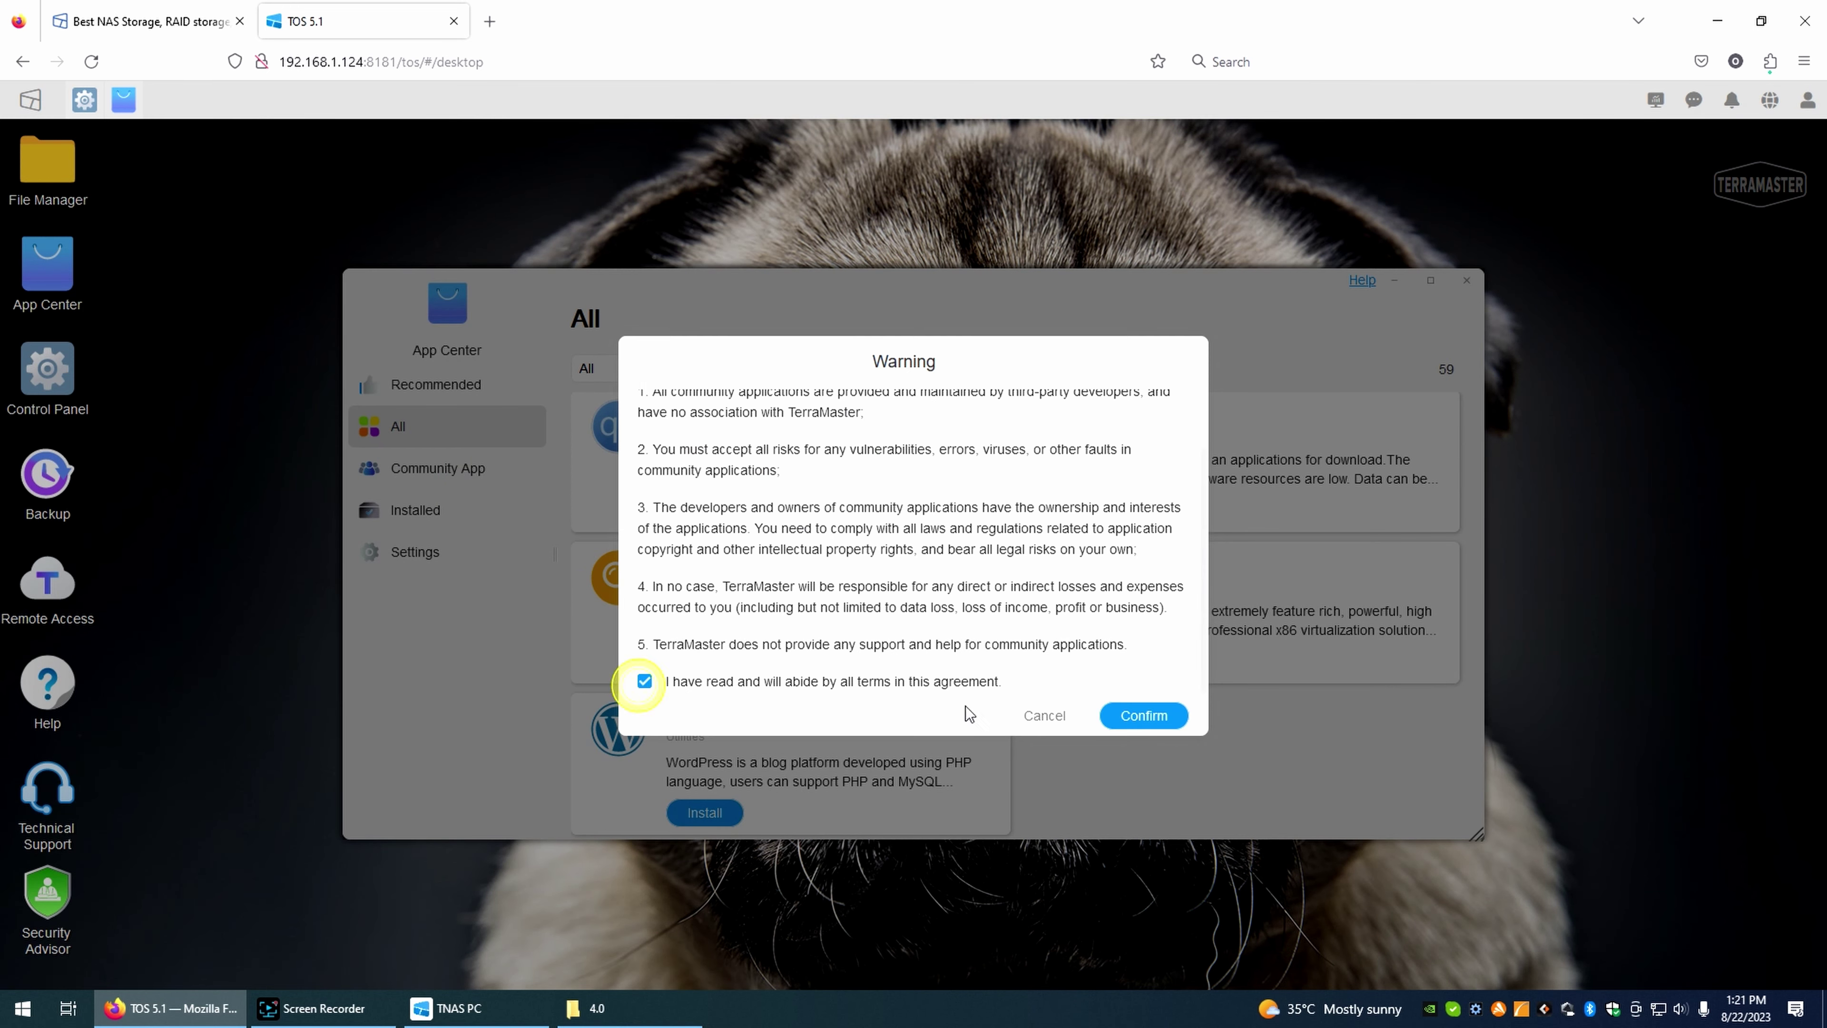
pyautogui.click(1153, 729)
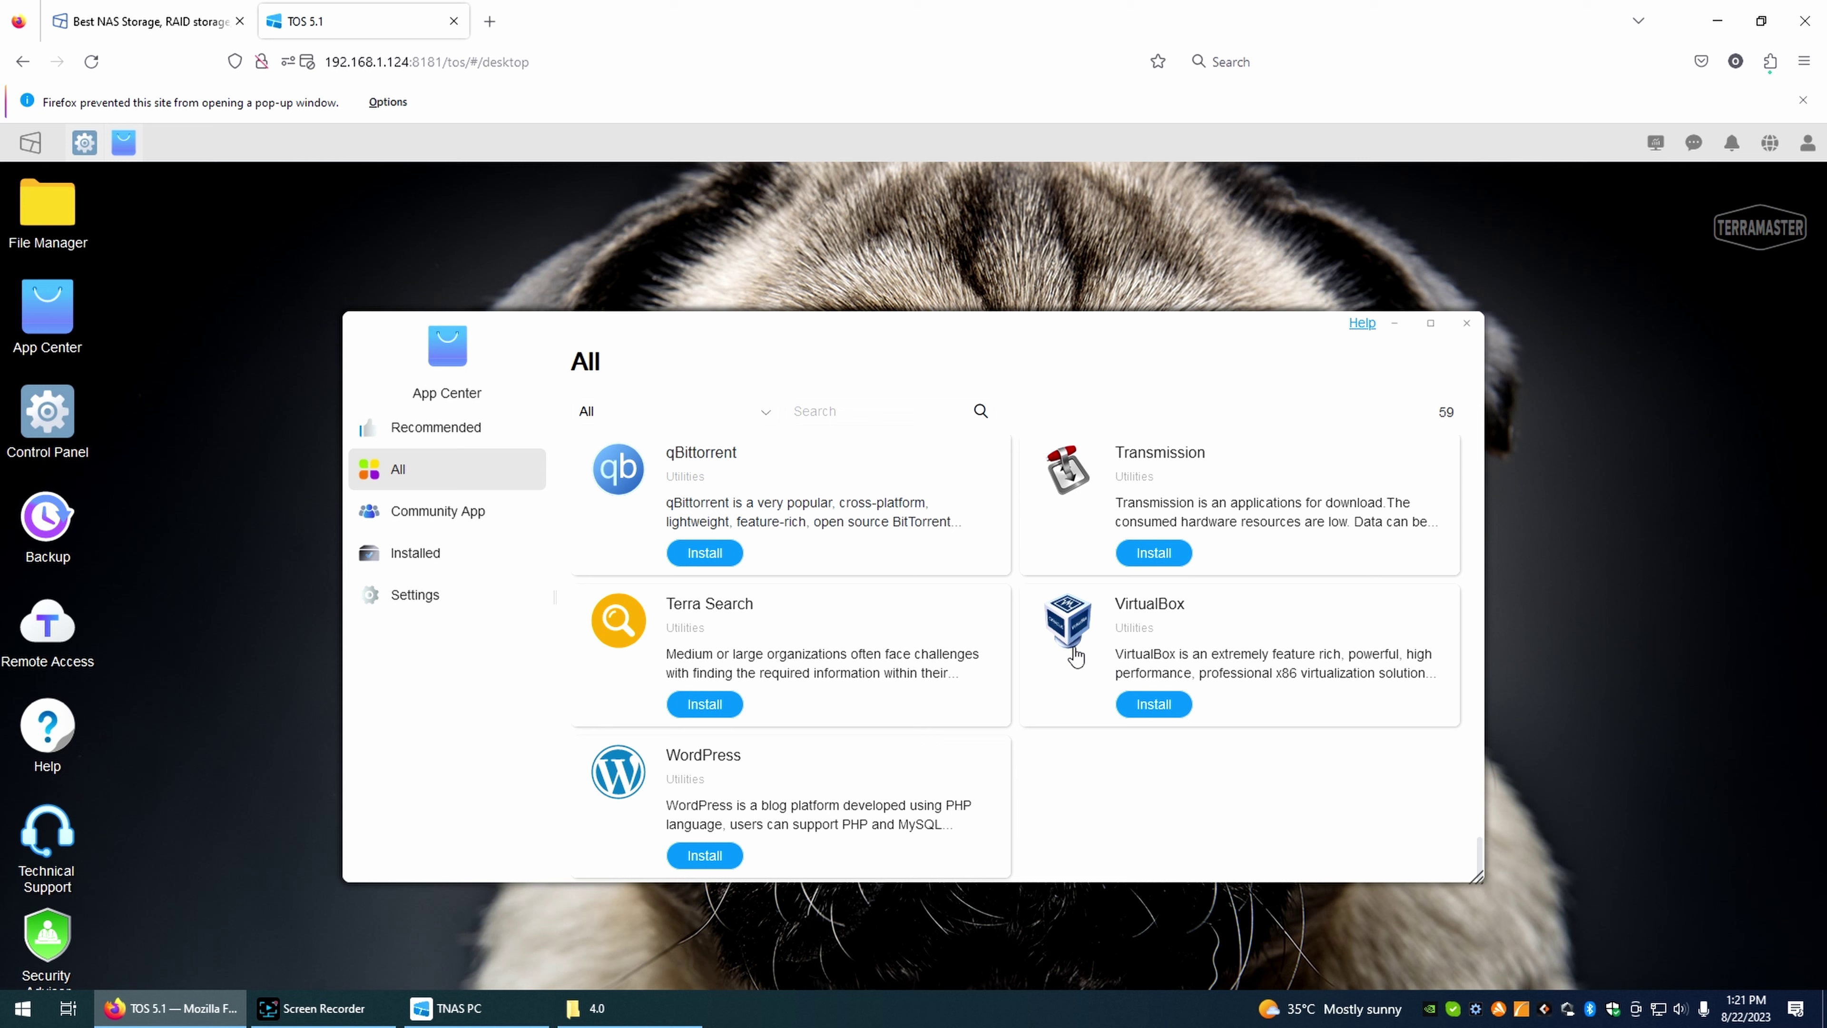
# - Open tmnascommunity.eu in a new tab and browse its newest and most downloaded apps
pyautogui.click(437, 510)
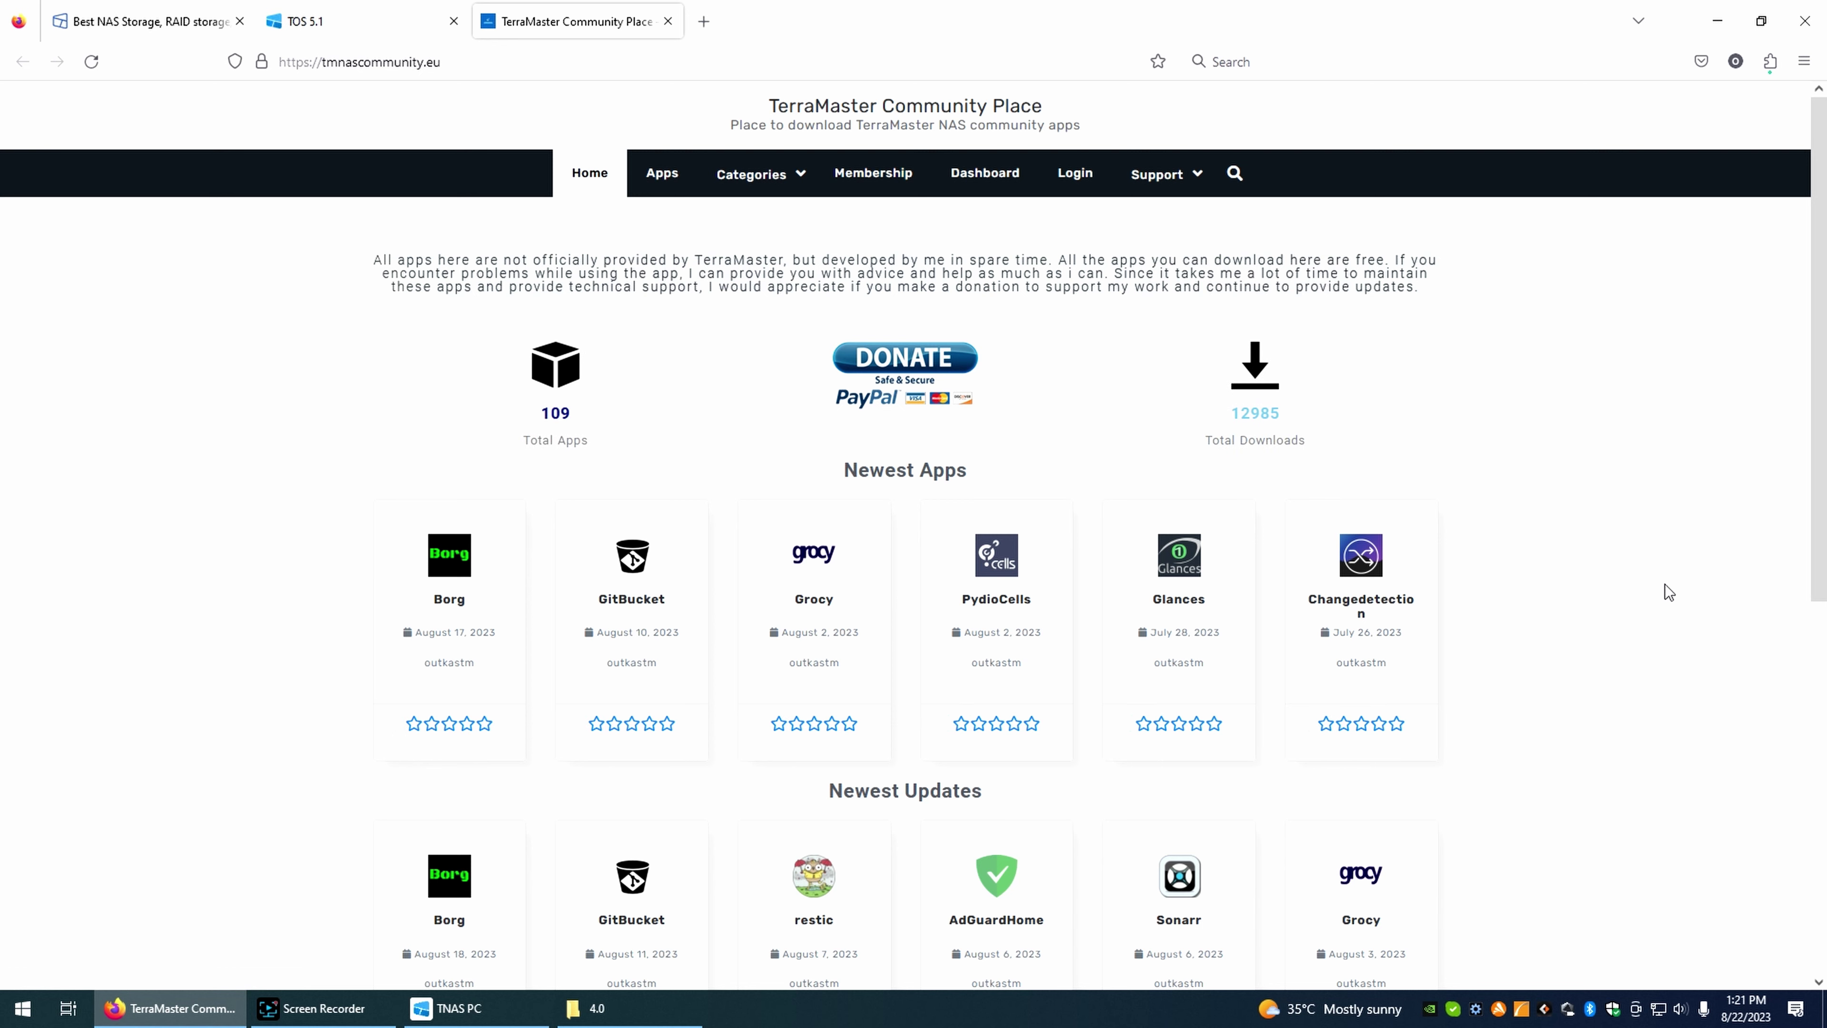
pyautogui.scroll(-5, 1167, 476)
pyautogui.scroll(-3, 1168, 476)
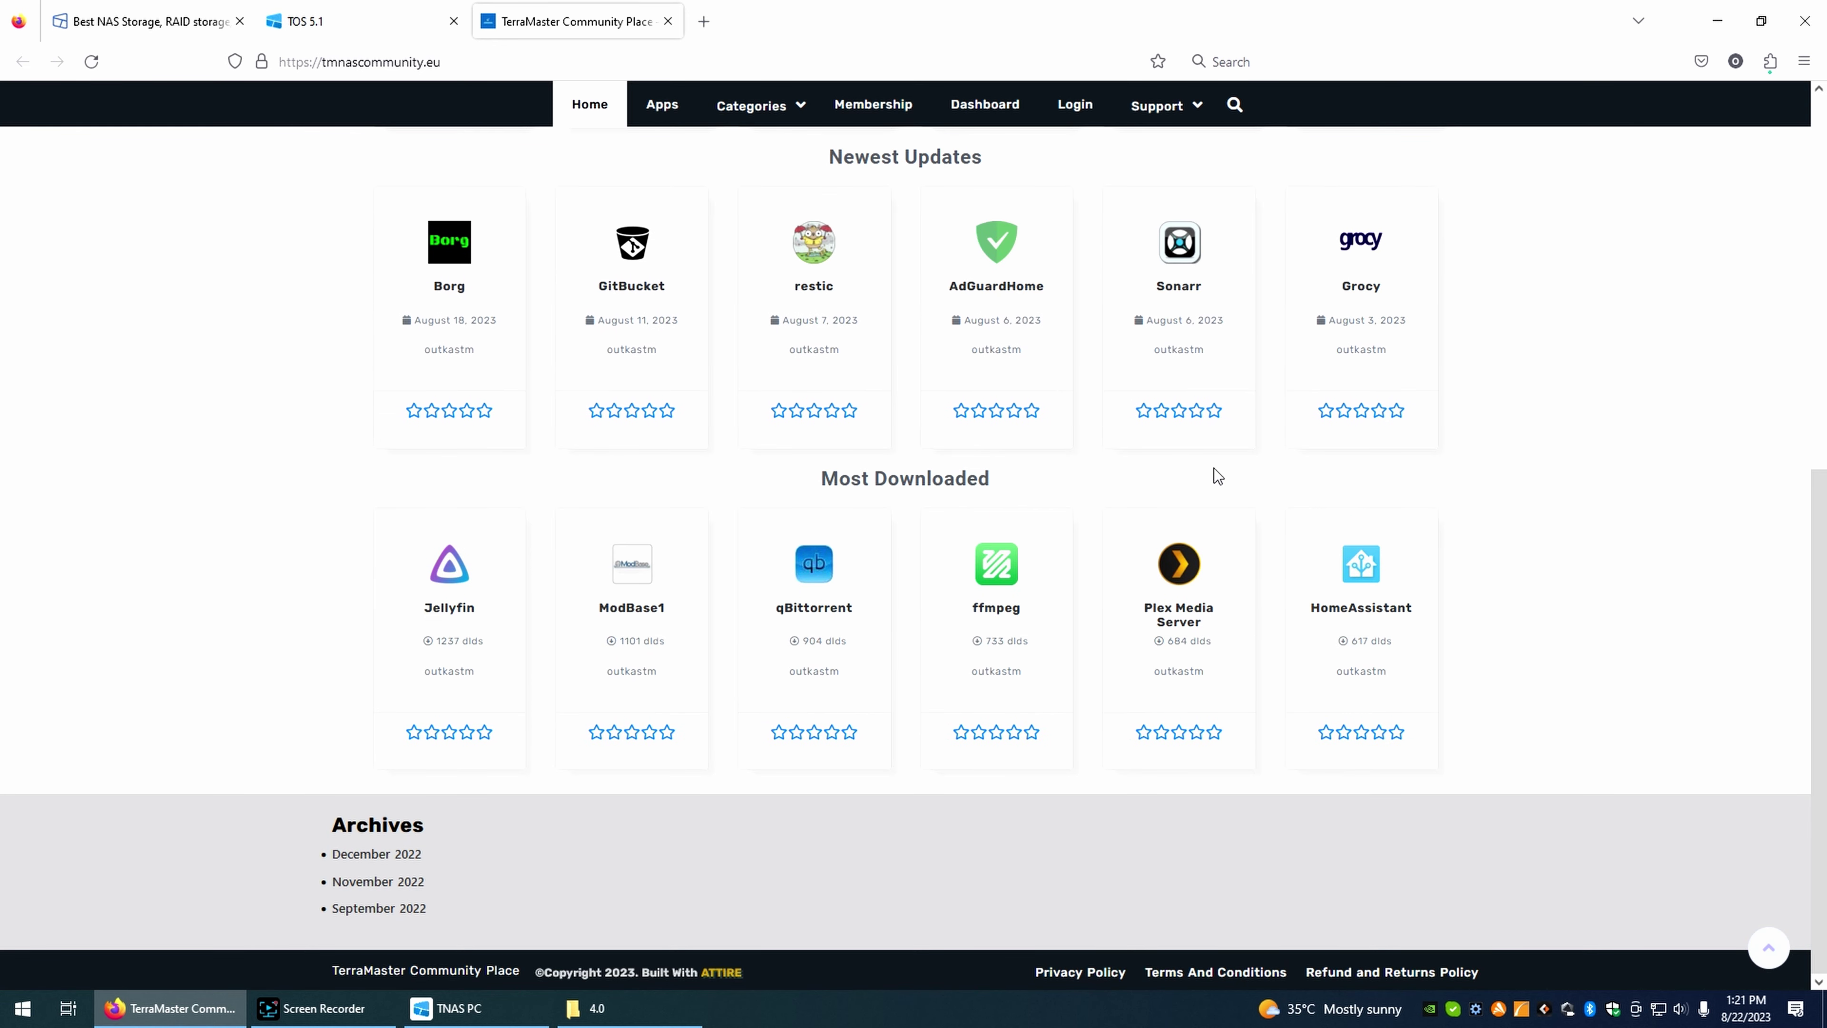
pyautogui.scroll(8, 1214, 469)
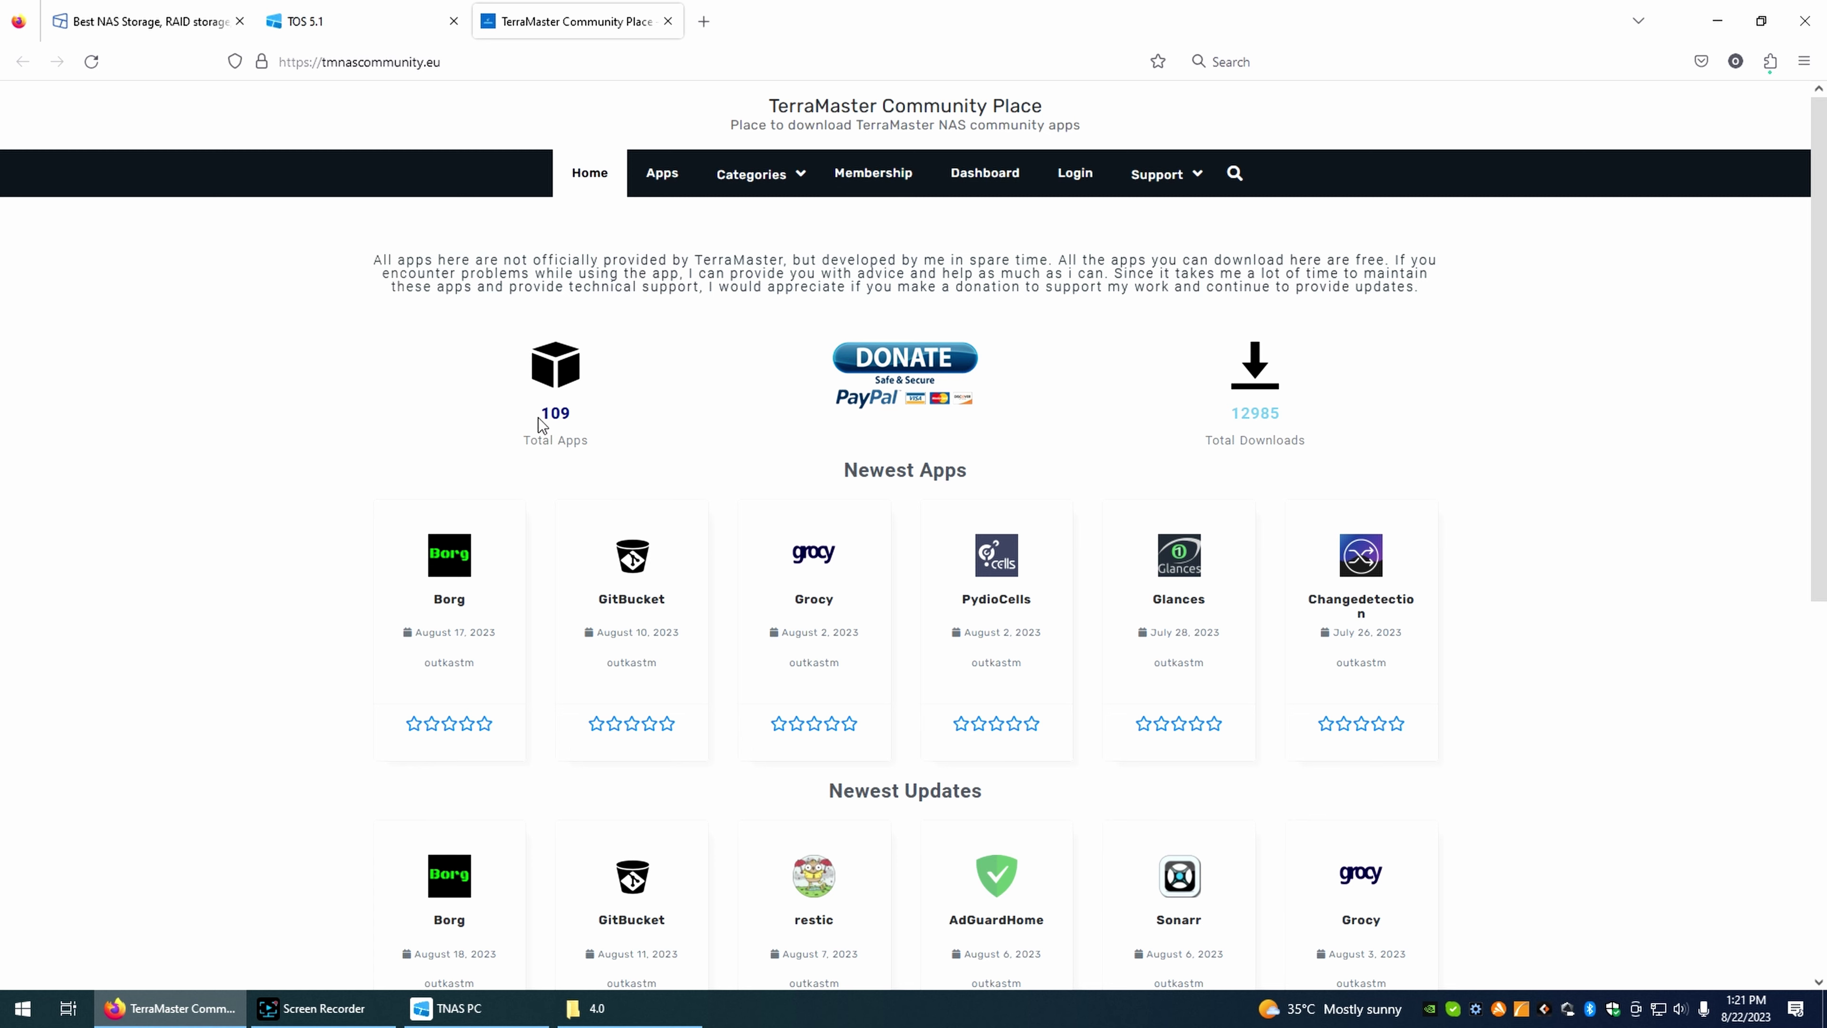
pyautogui.scroll(-6, 765, 419)
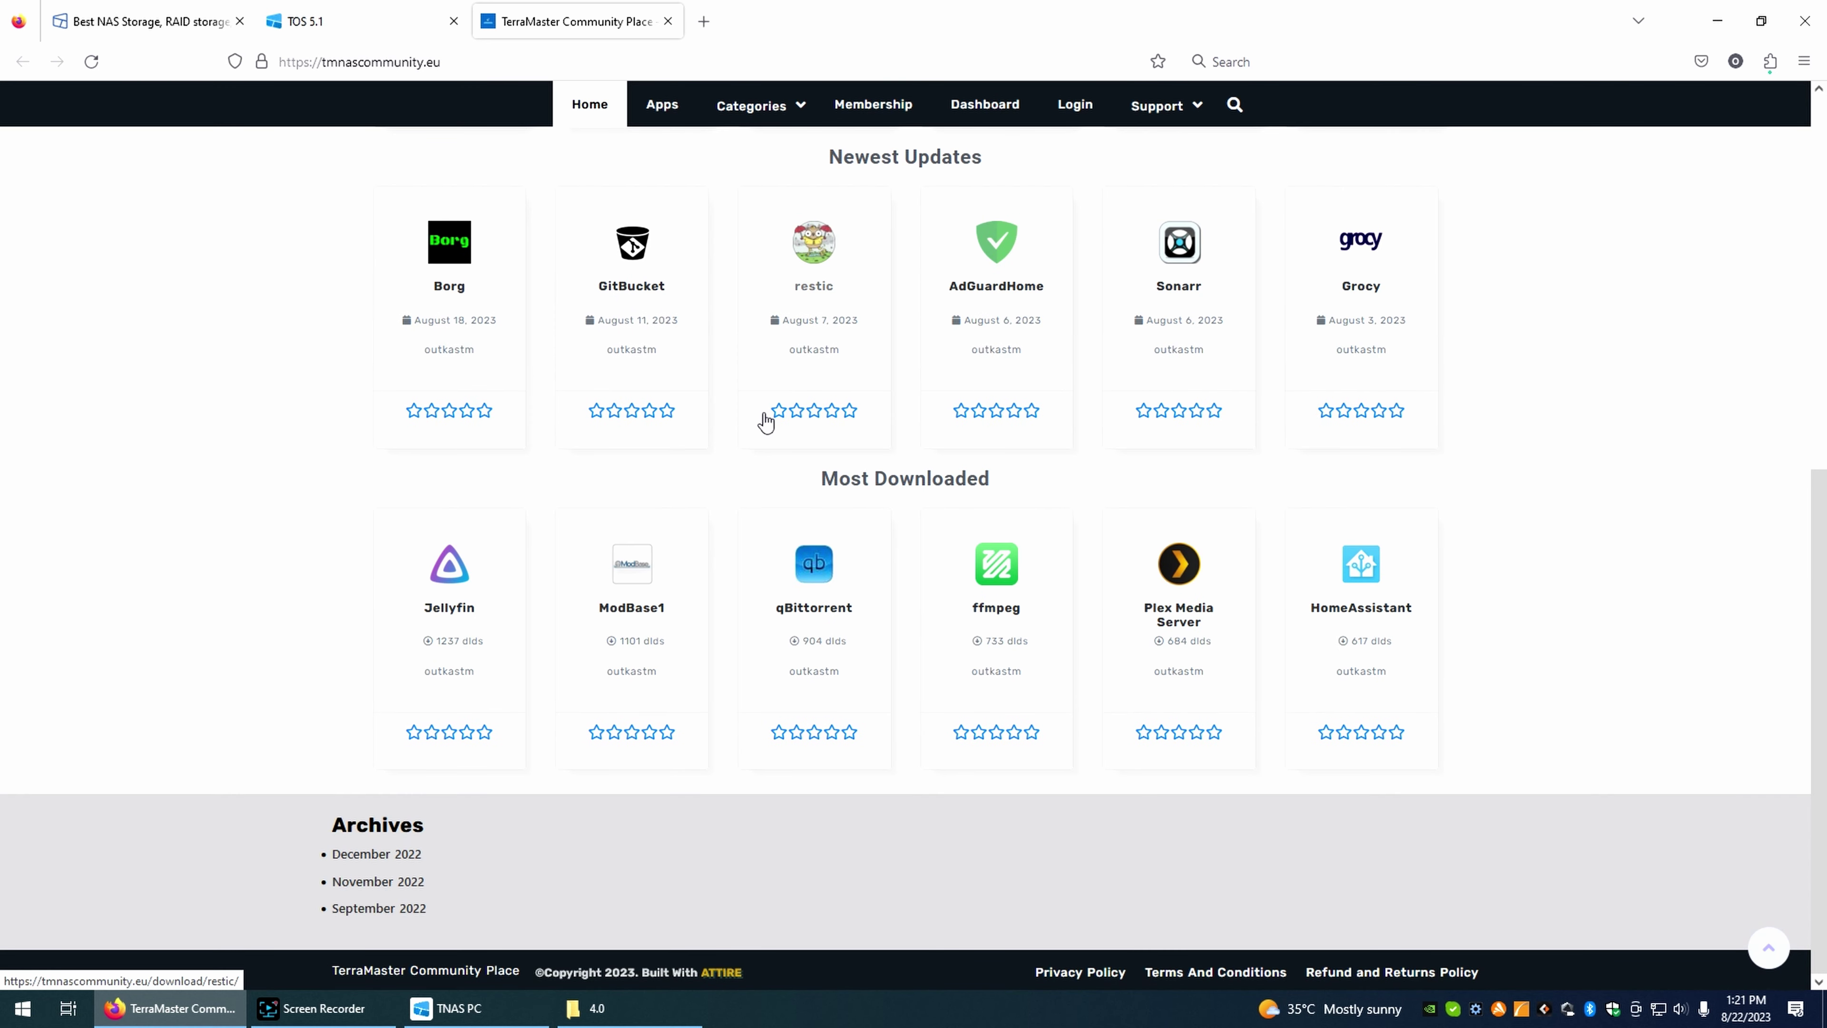
pyautogui.scroll(6, 762, 411)
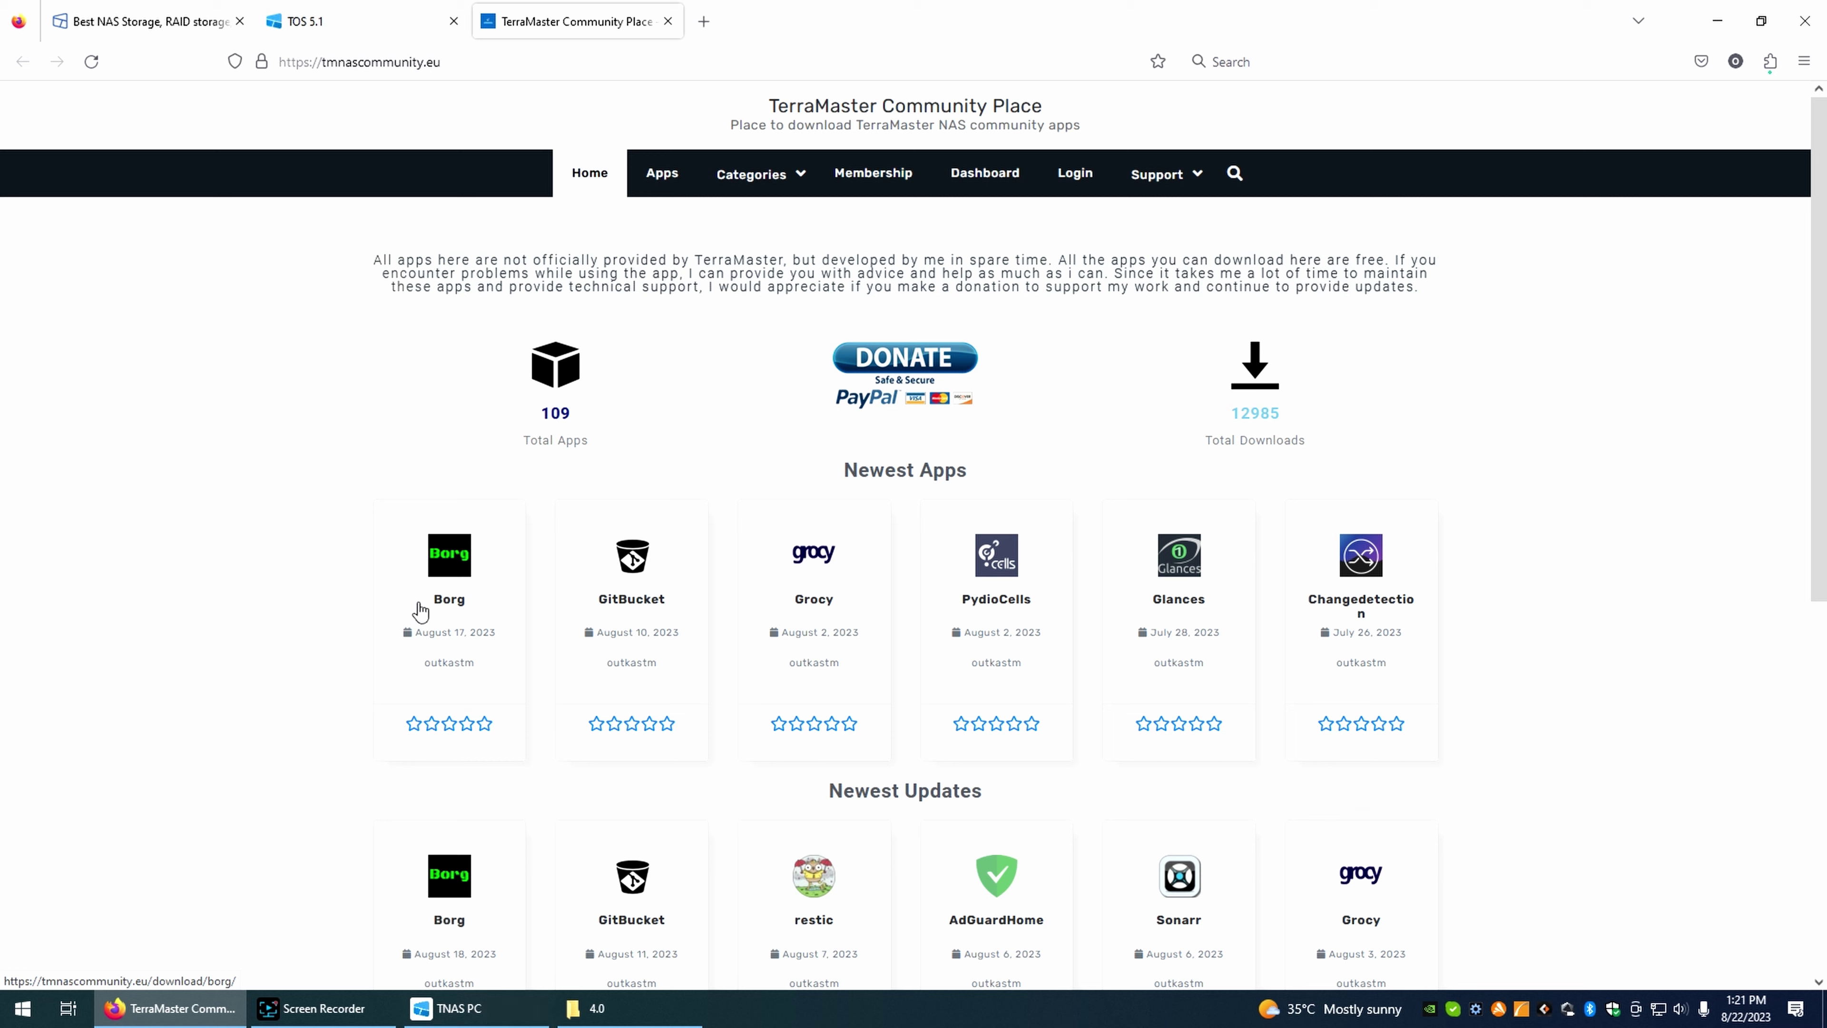
# - Return to the TOS 5.1 tab and scroll the All list back up to AOMEI Backupper
pyautogui.click(350, 18)
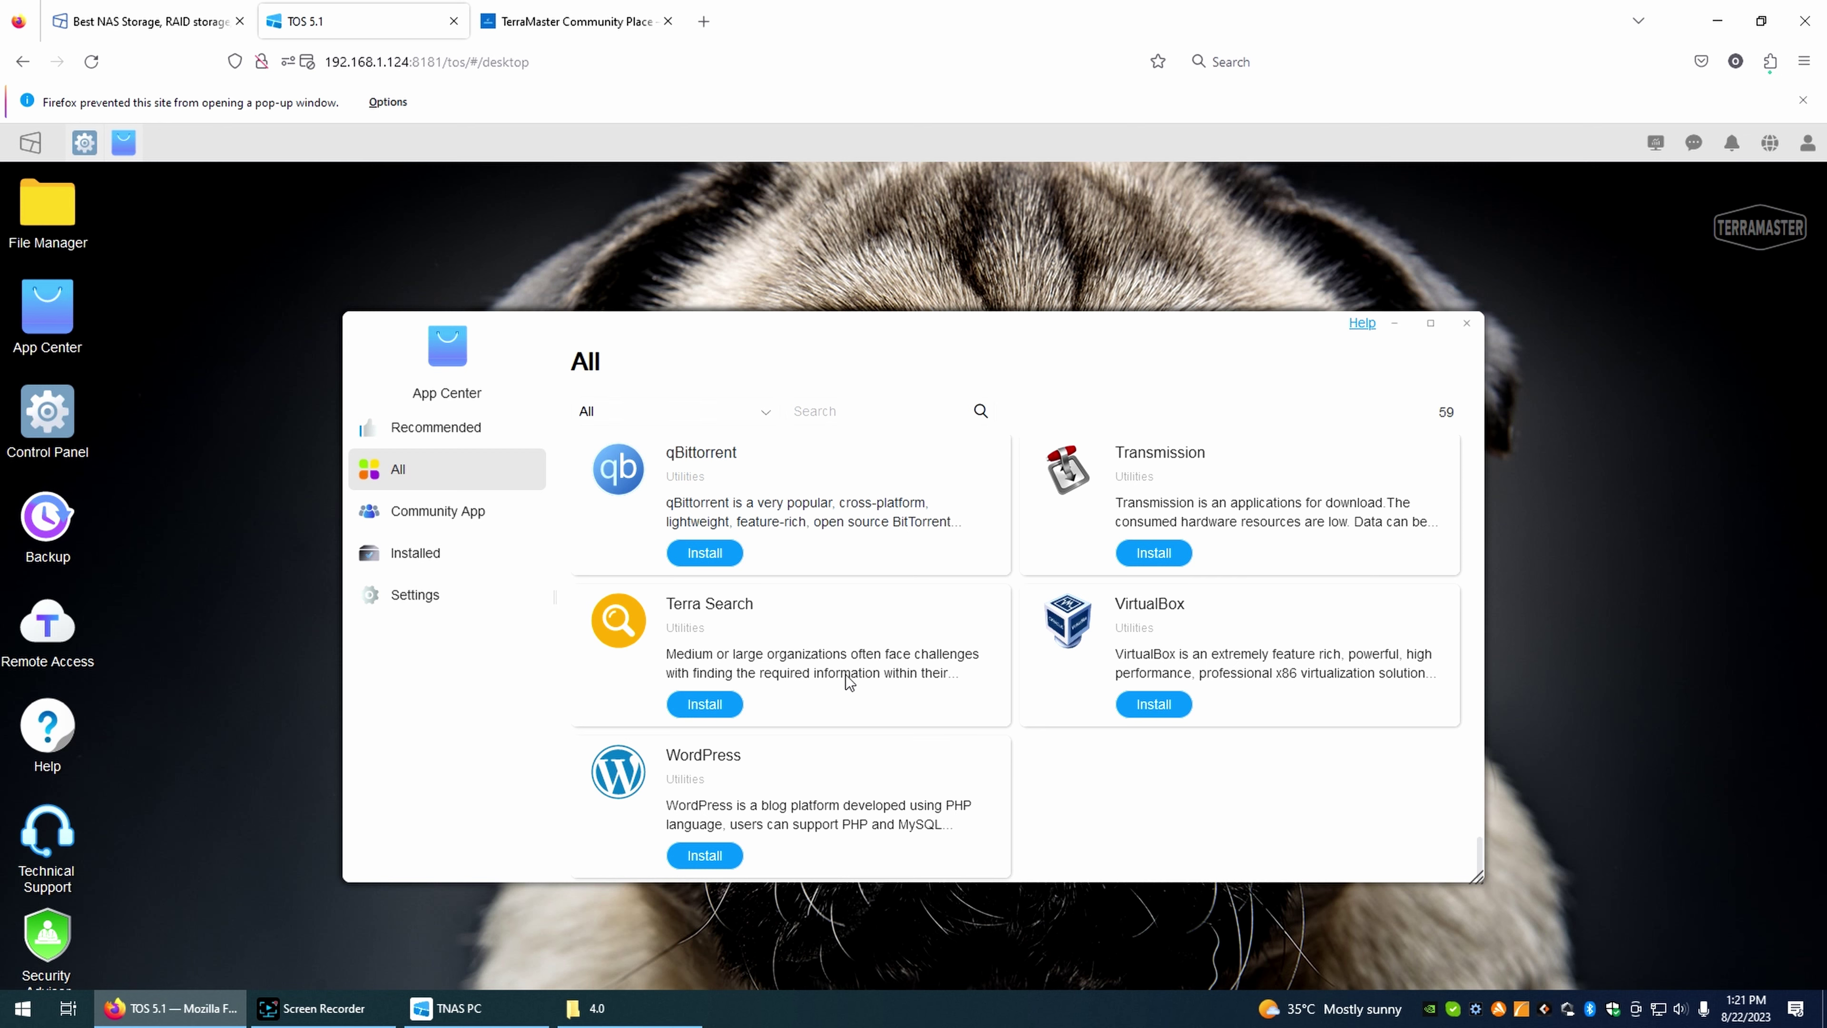
pyautogui.scroll(5, 810, 673)
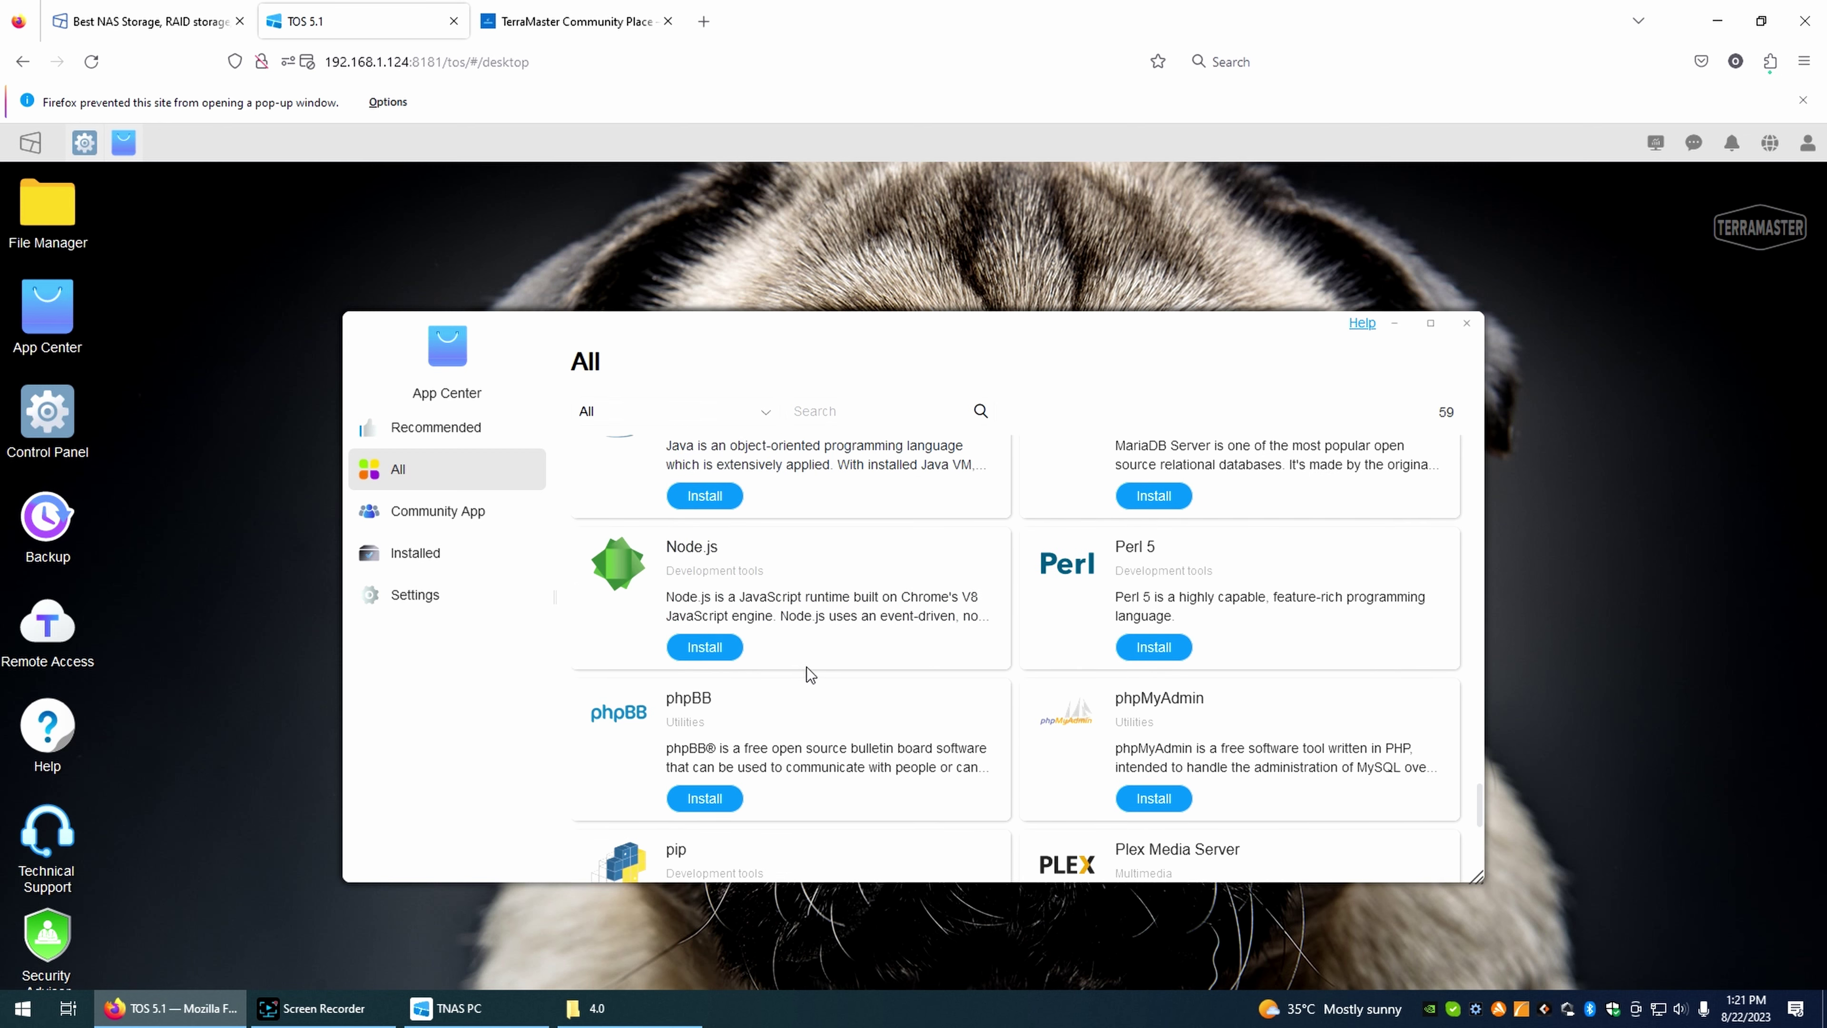
pyautogui.scroll(10, 804, 662)
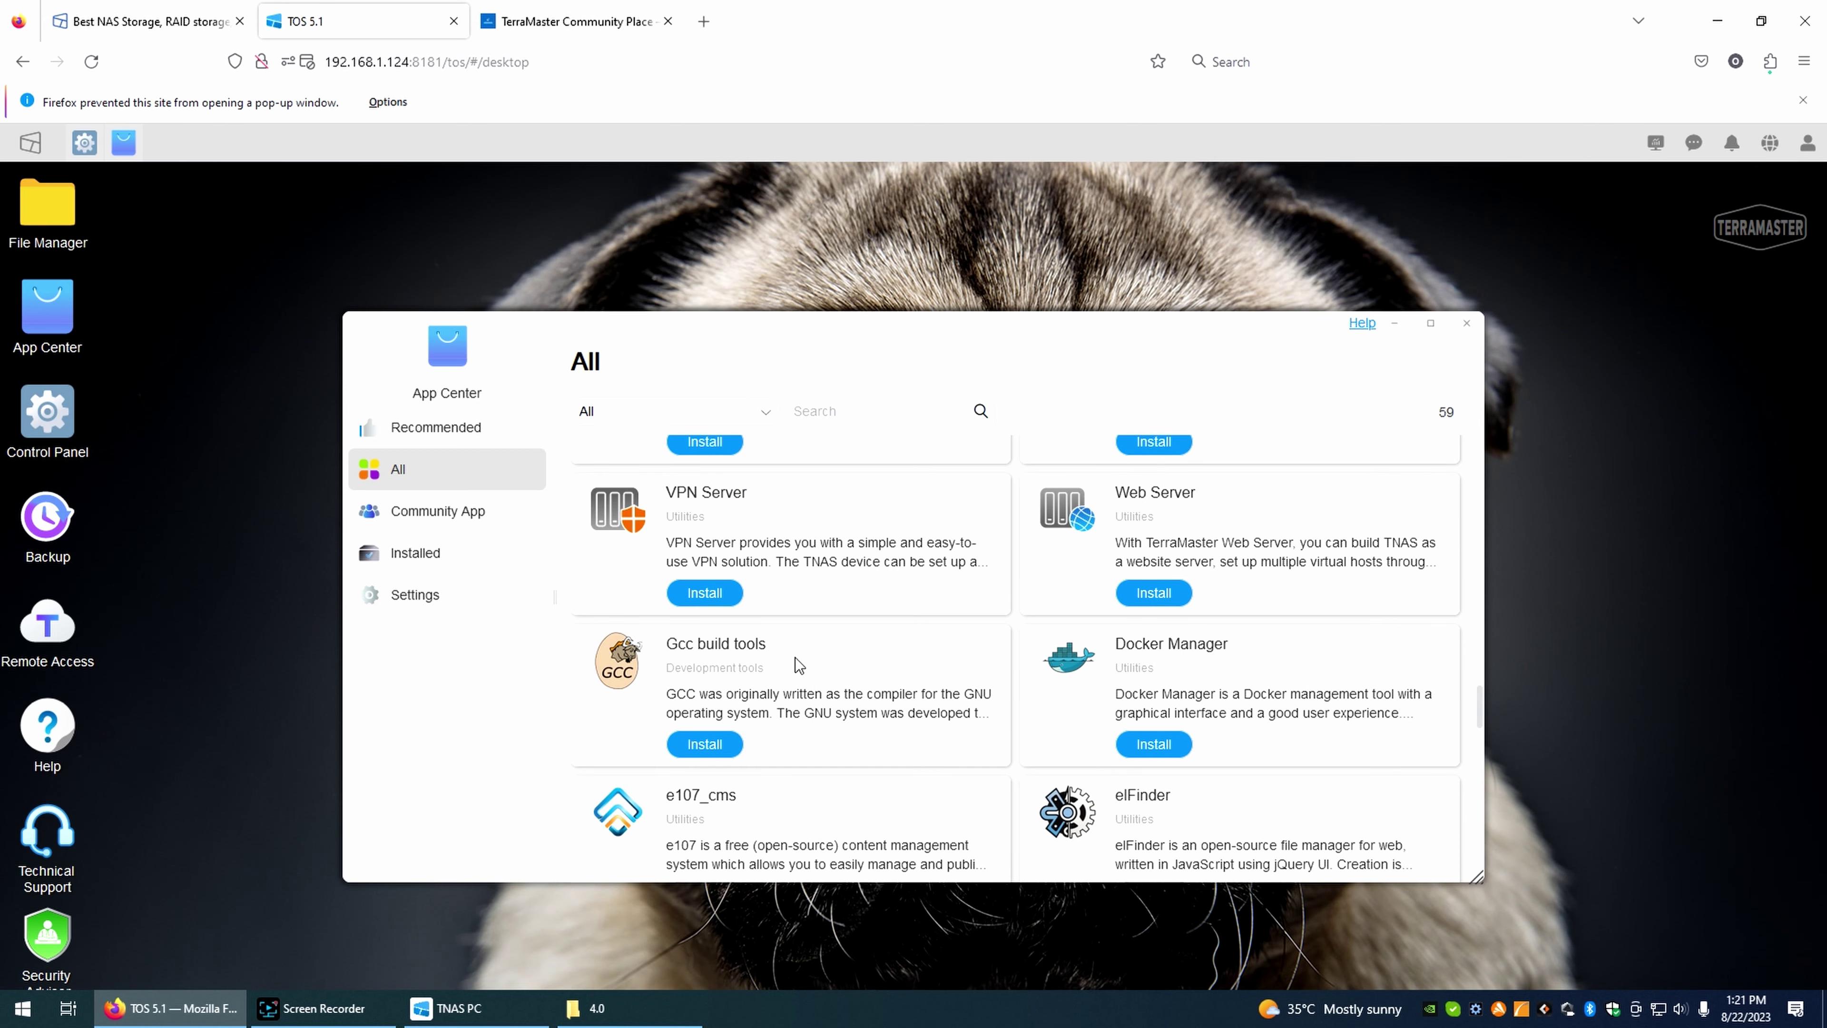
pyautogui.scroll(10, 794, 639)
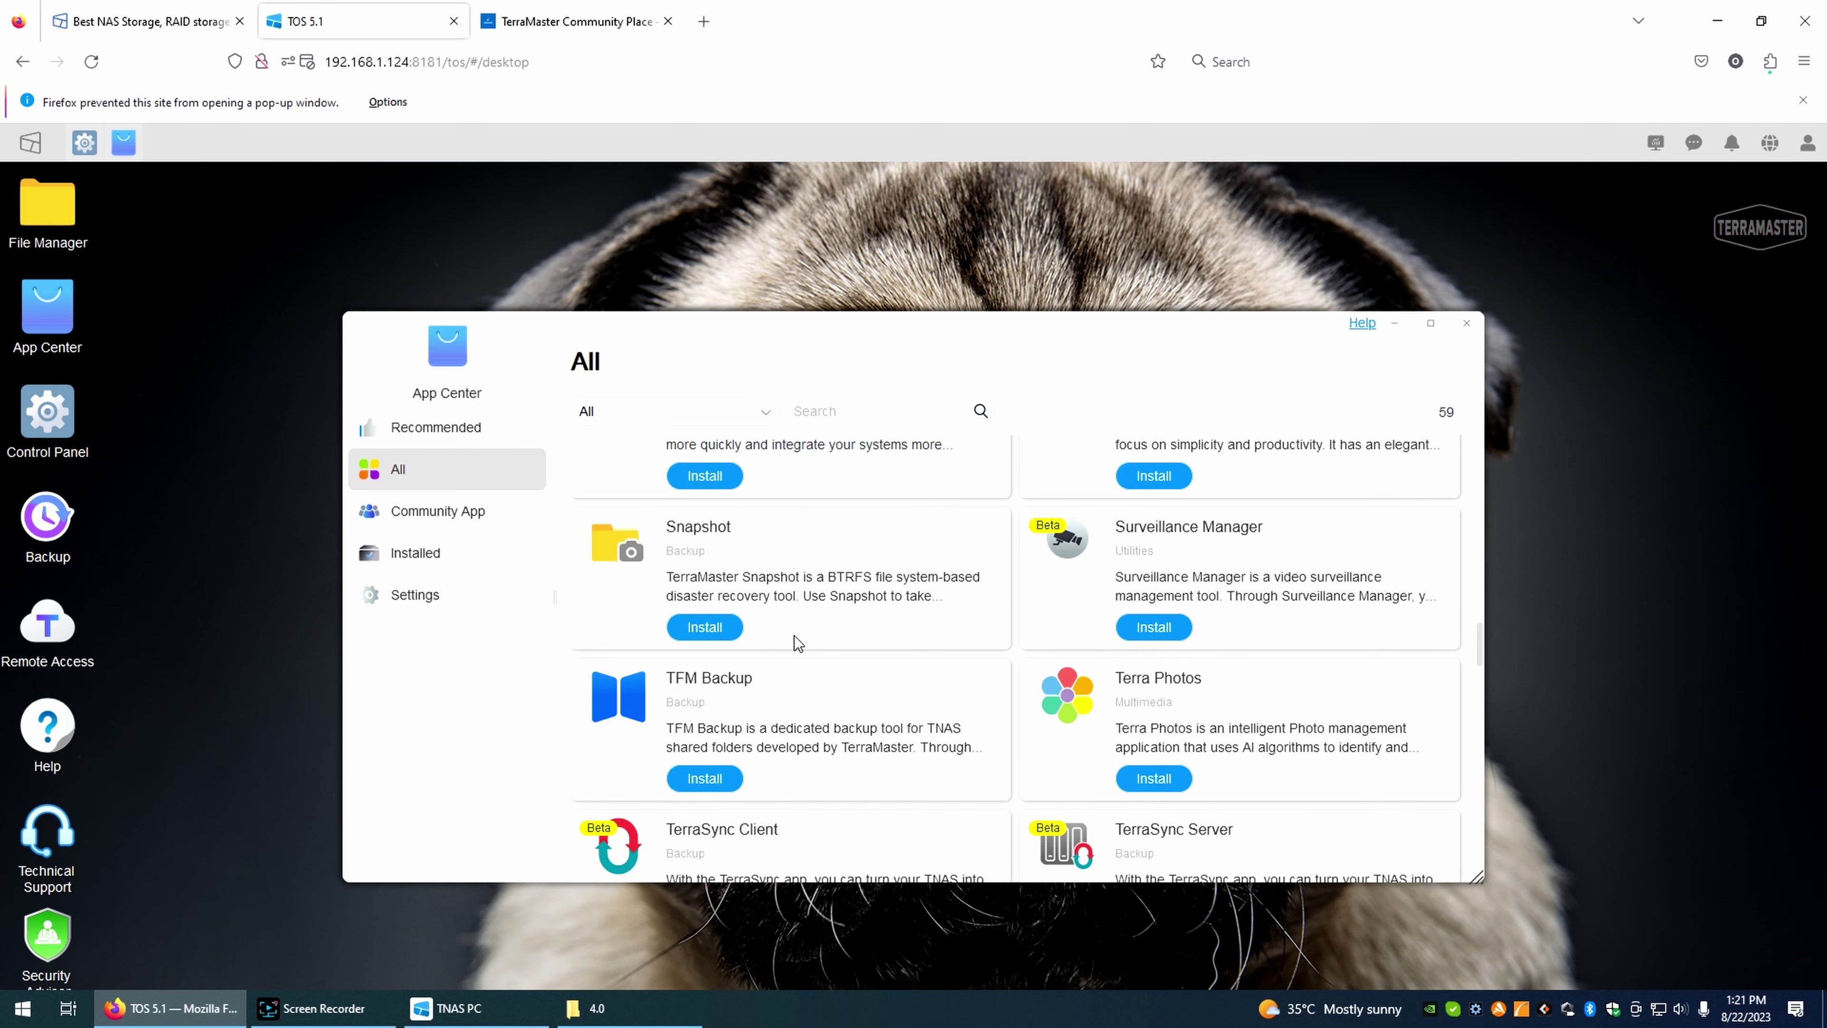
pyautogui.scroll(15, 796, 642)
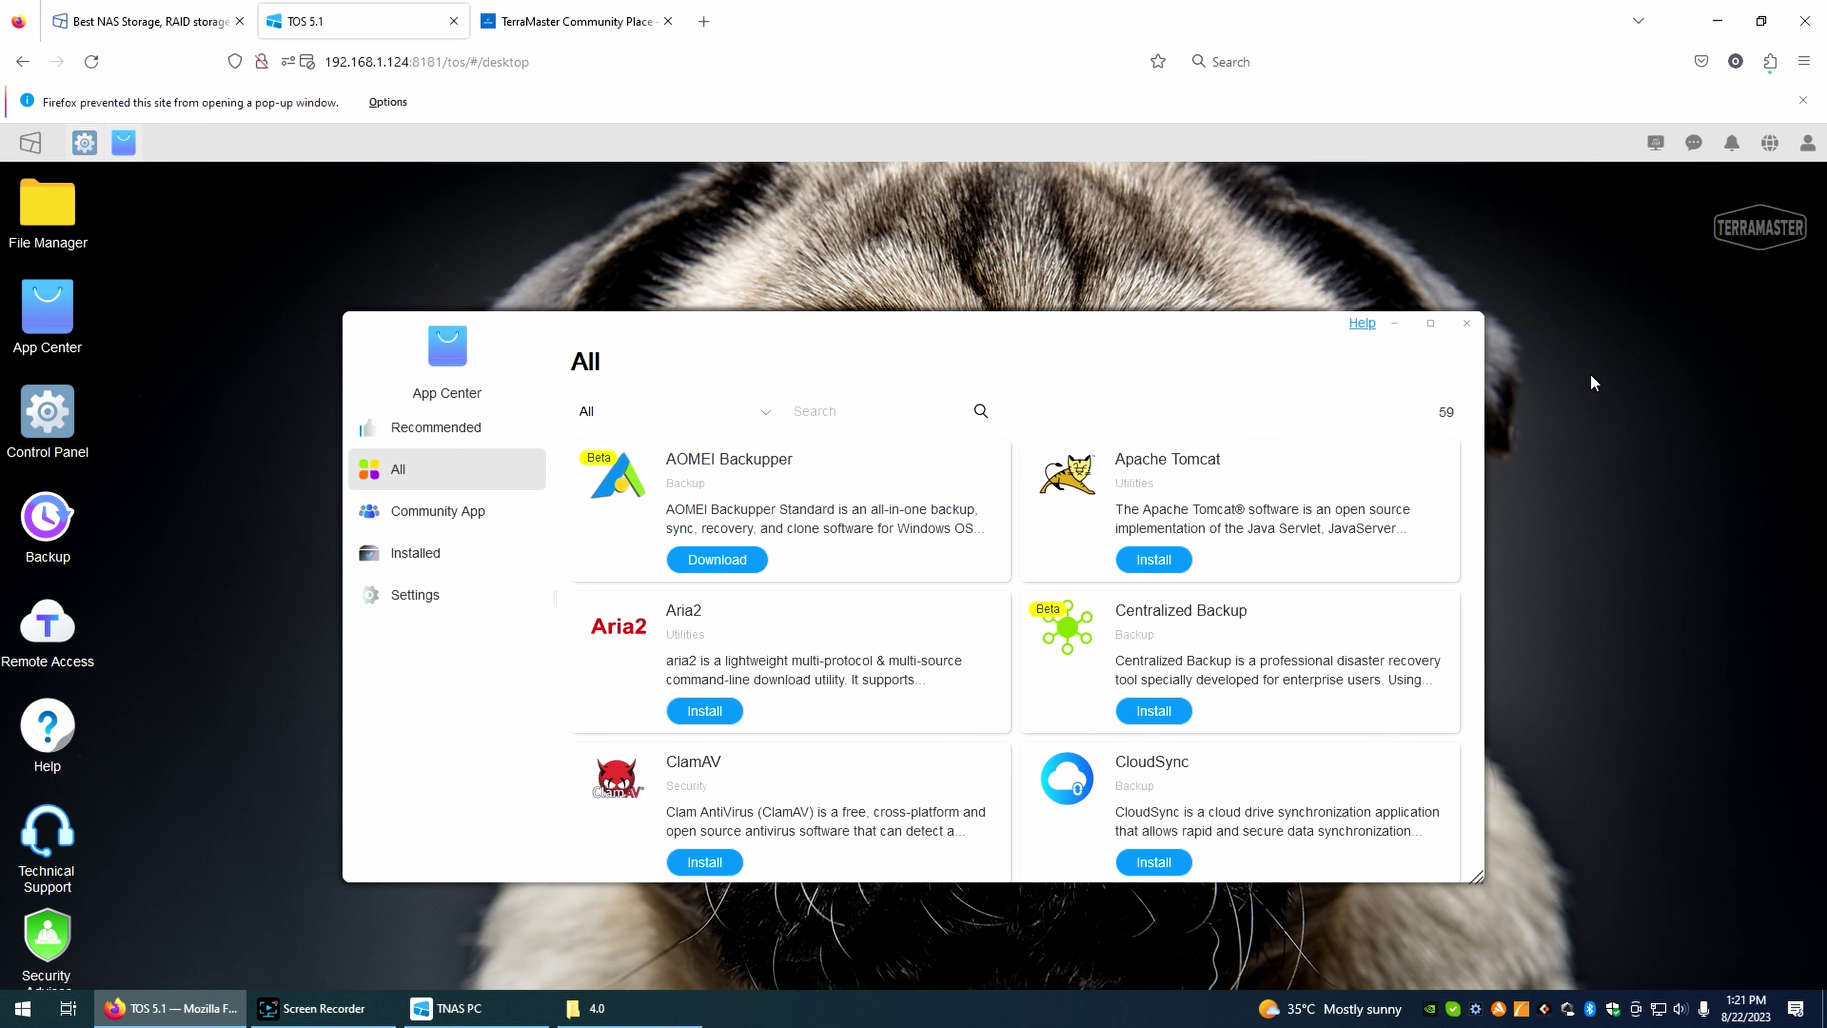
# - Close App Center and expand HDD2 in IronWolf Health Management, showing Healthy at 39°C
pyautogui.click(1466, 323)
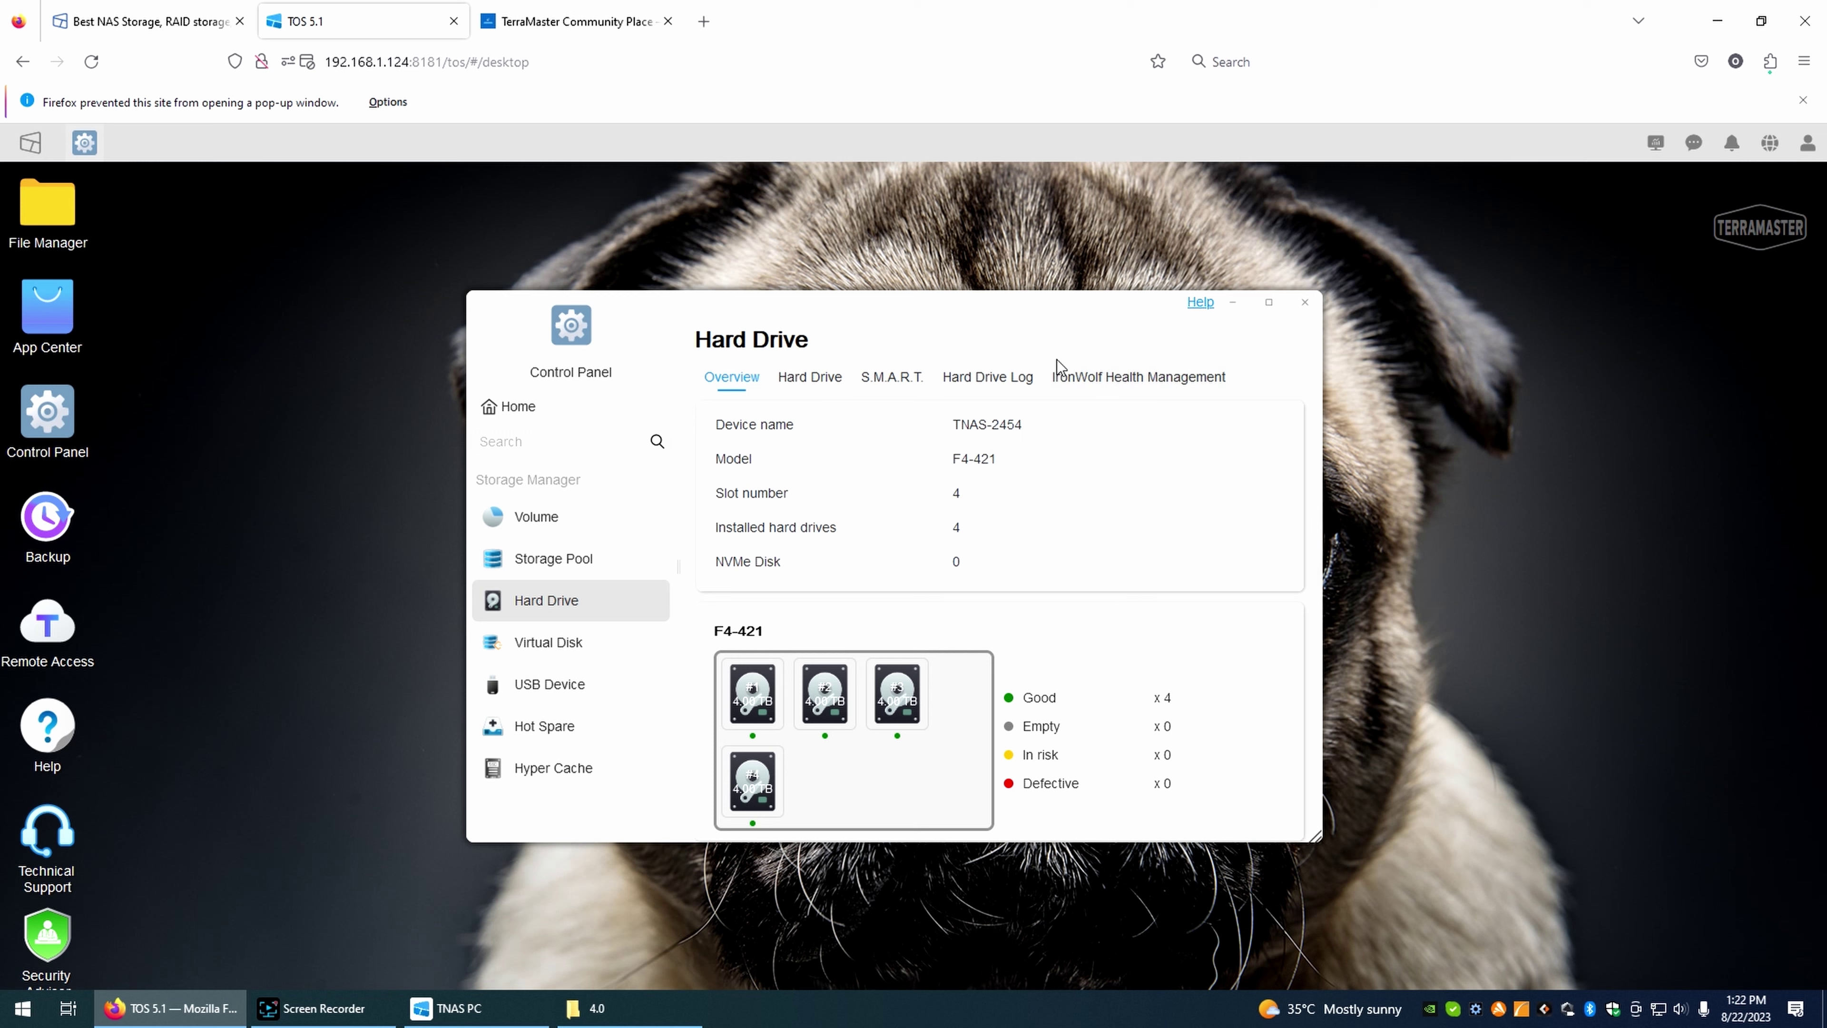
pyautogui.click(1103, 383)
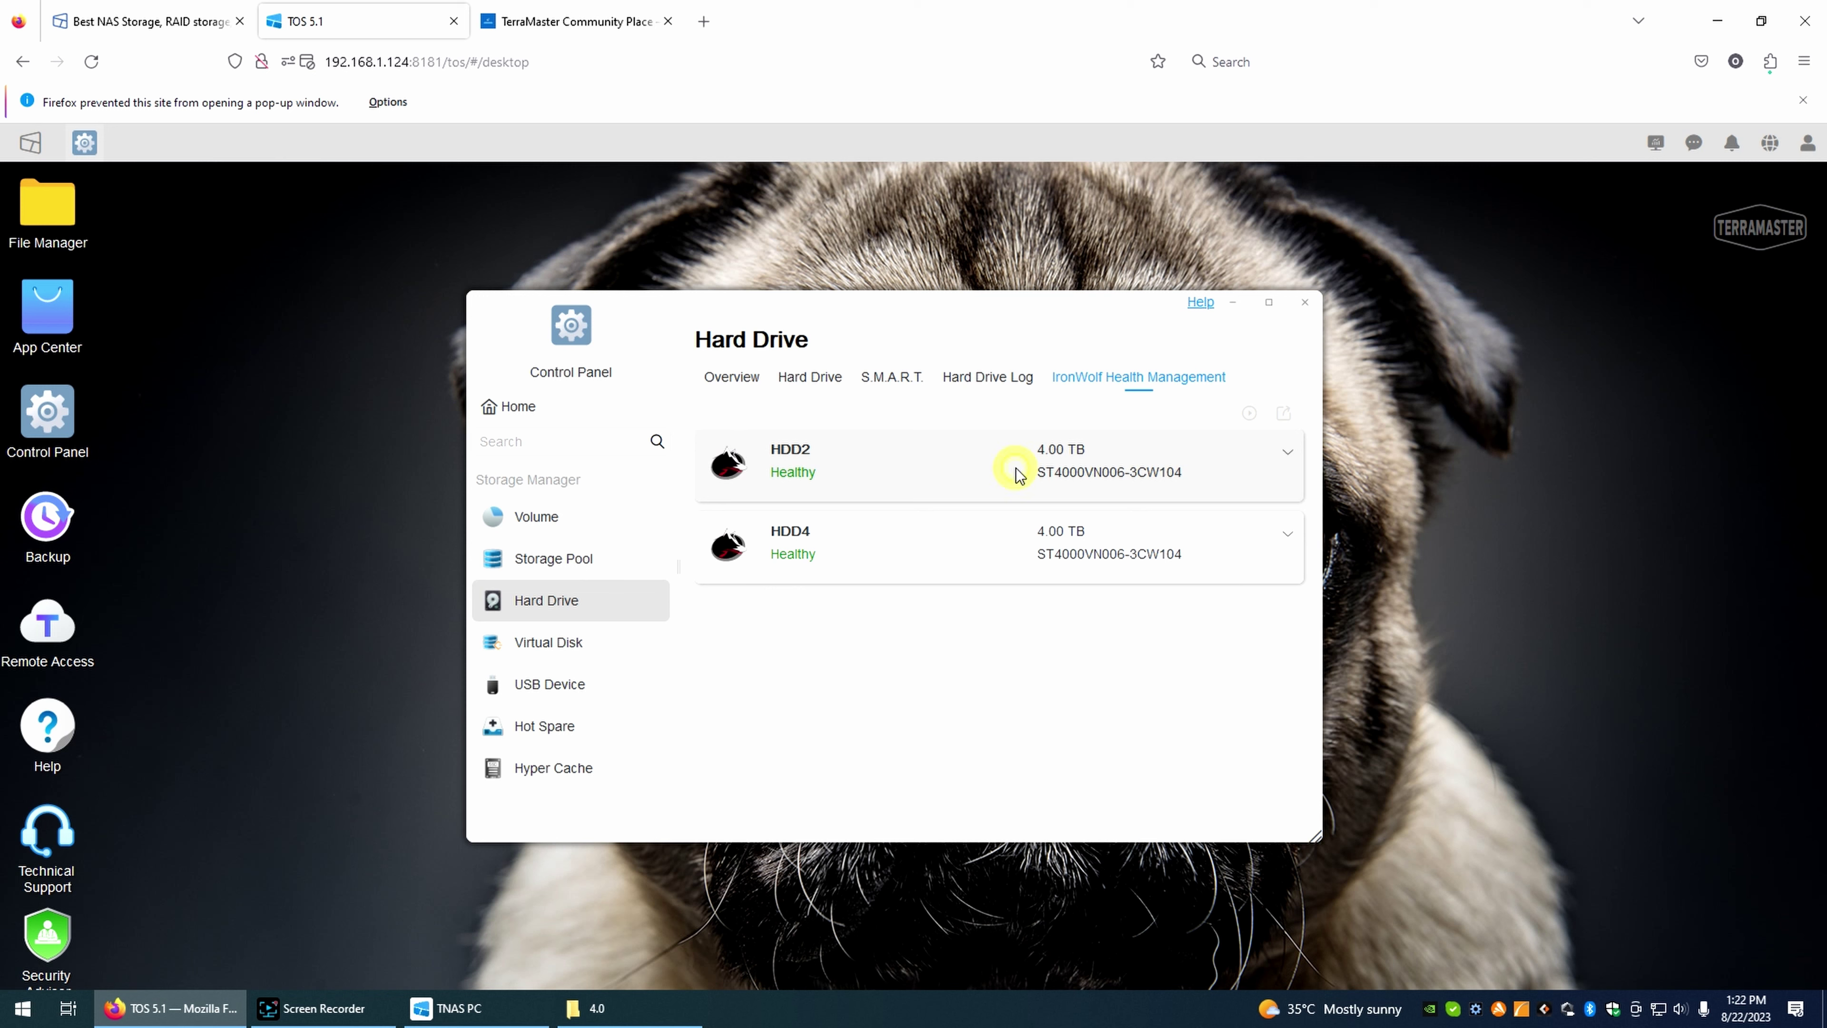
pyautogui.click(1287, 454)
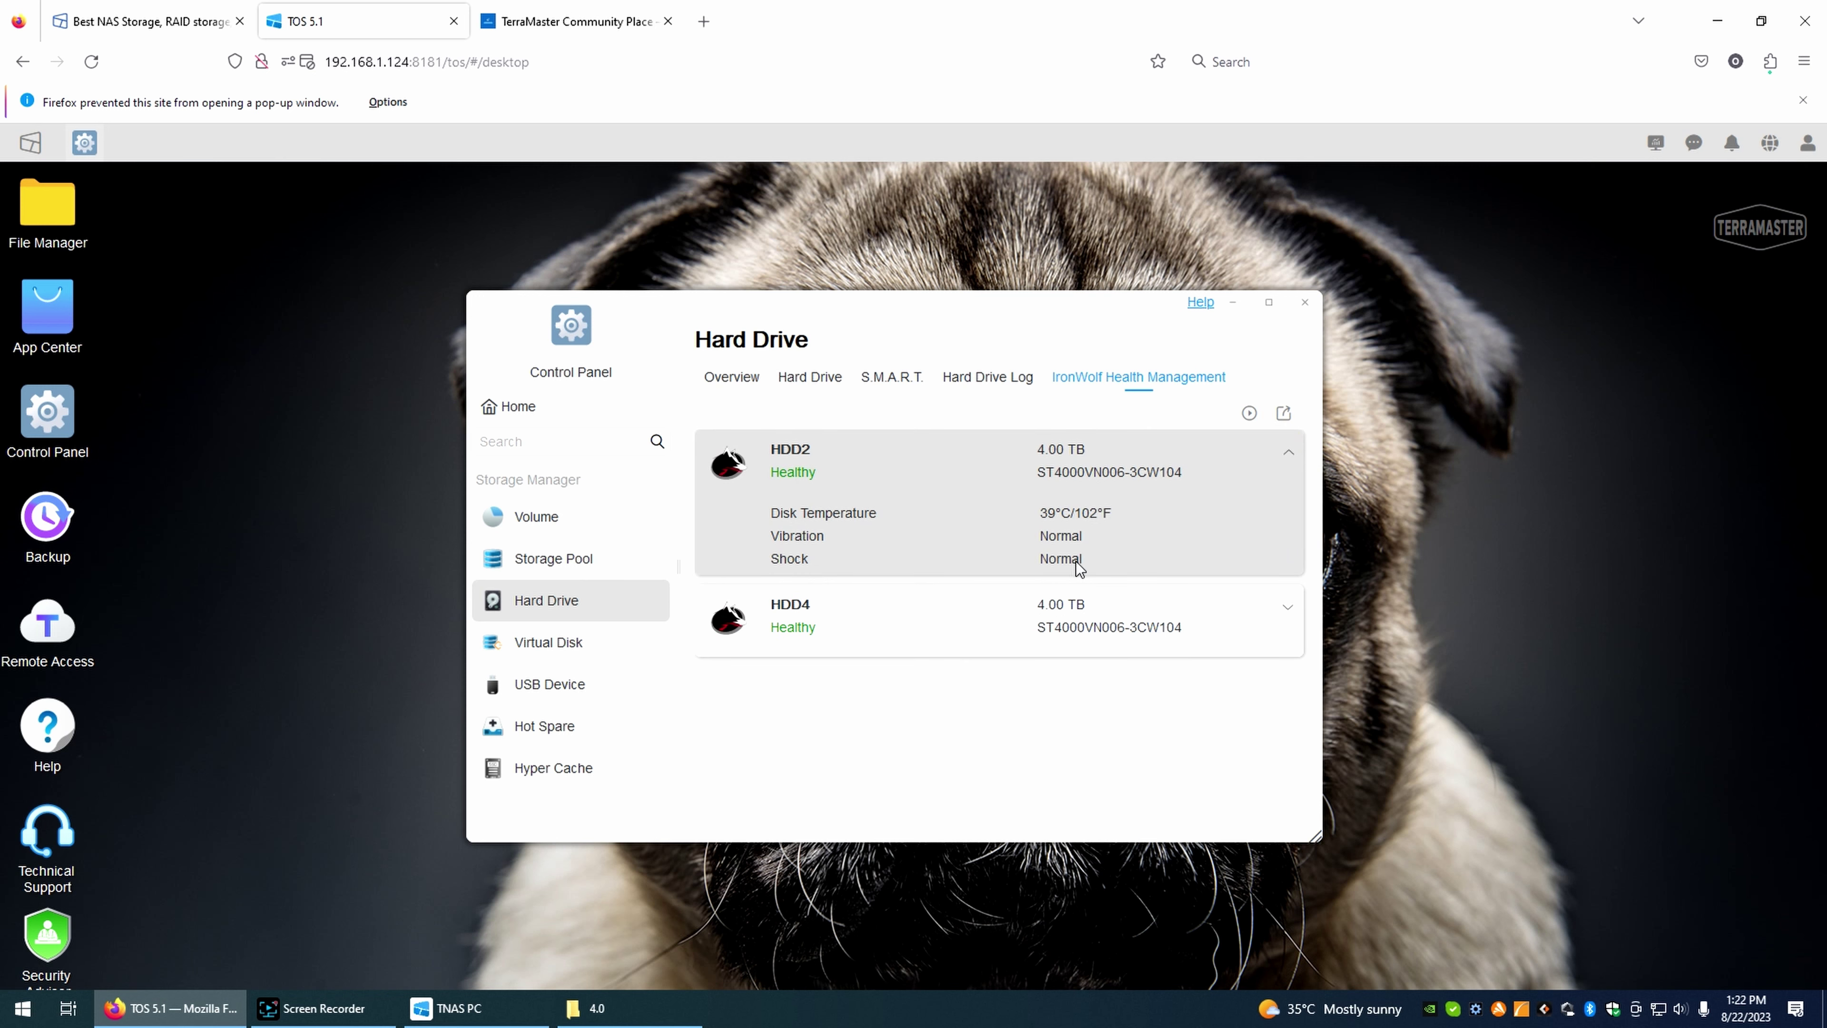
# - Expand HDD1's details, check the S.M.A.R.T. test tasks, then view the Hard Drive Log
pyautogui.click(830, 389)
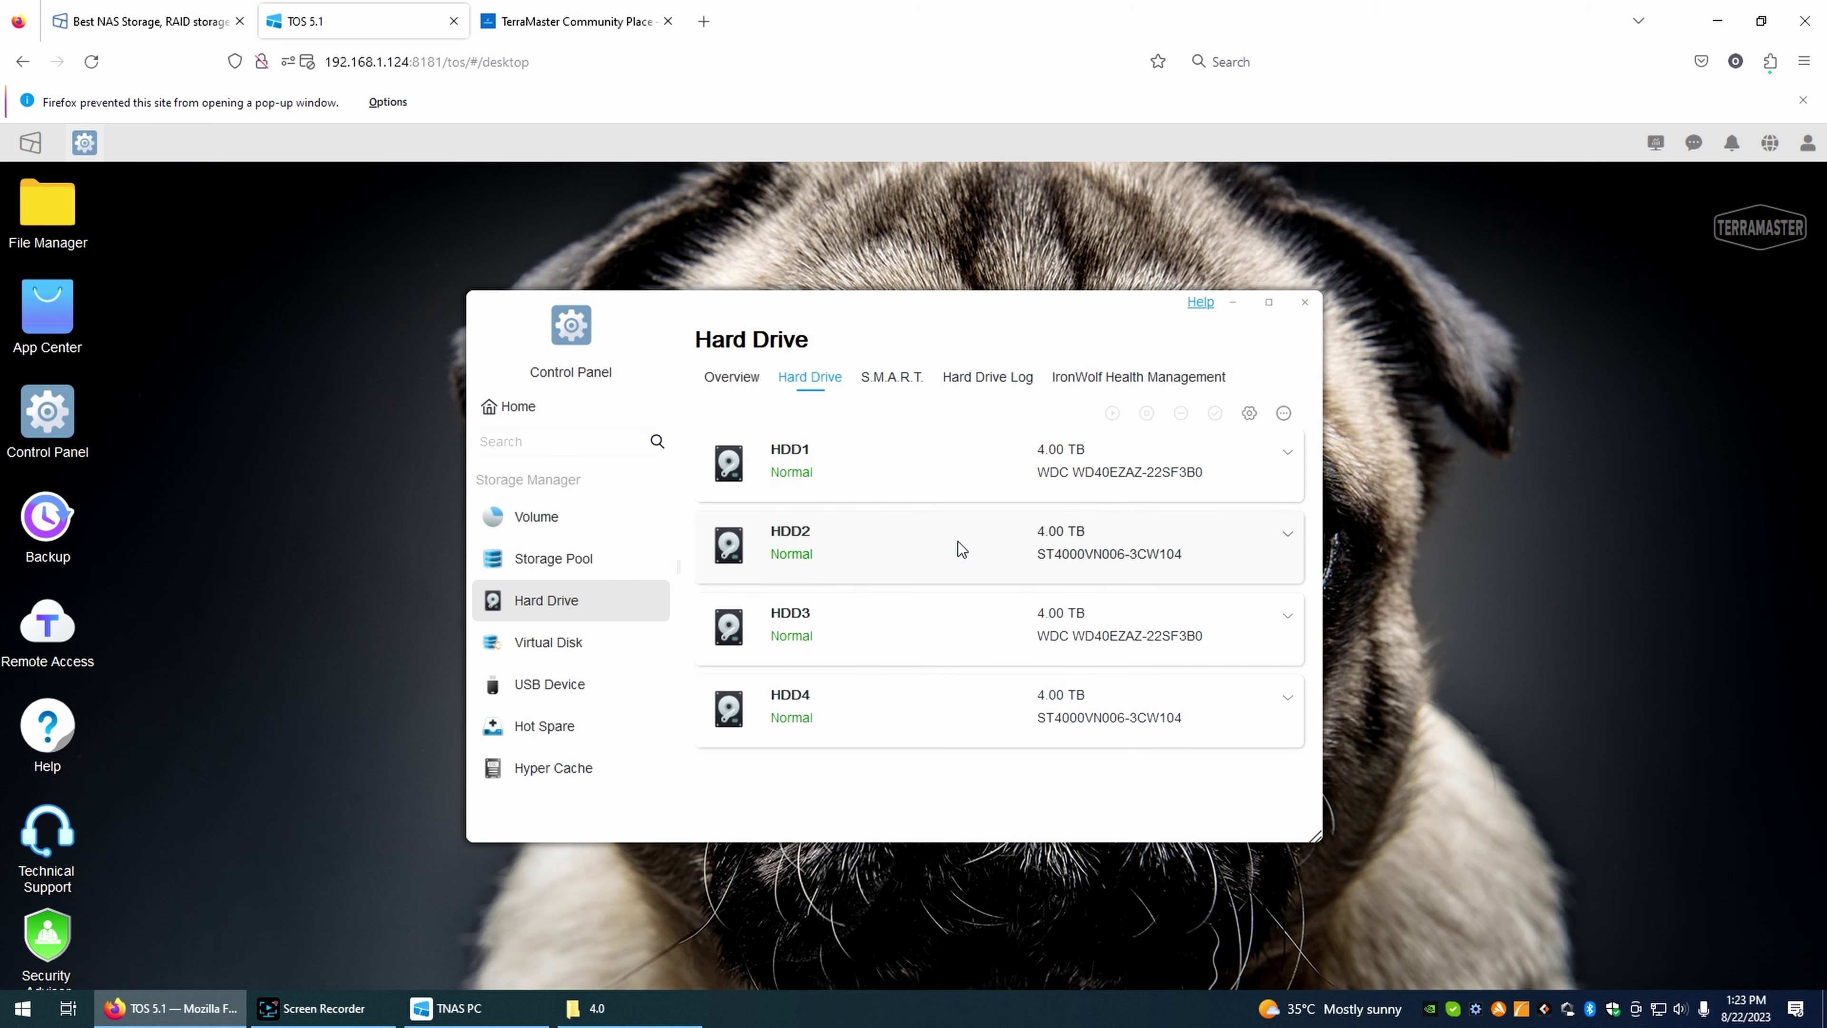
pyautogui.click(1174, 475)
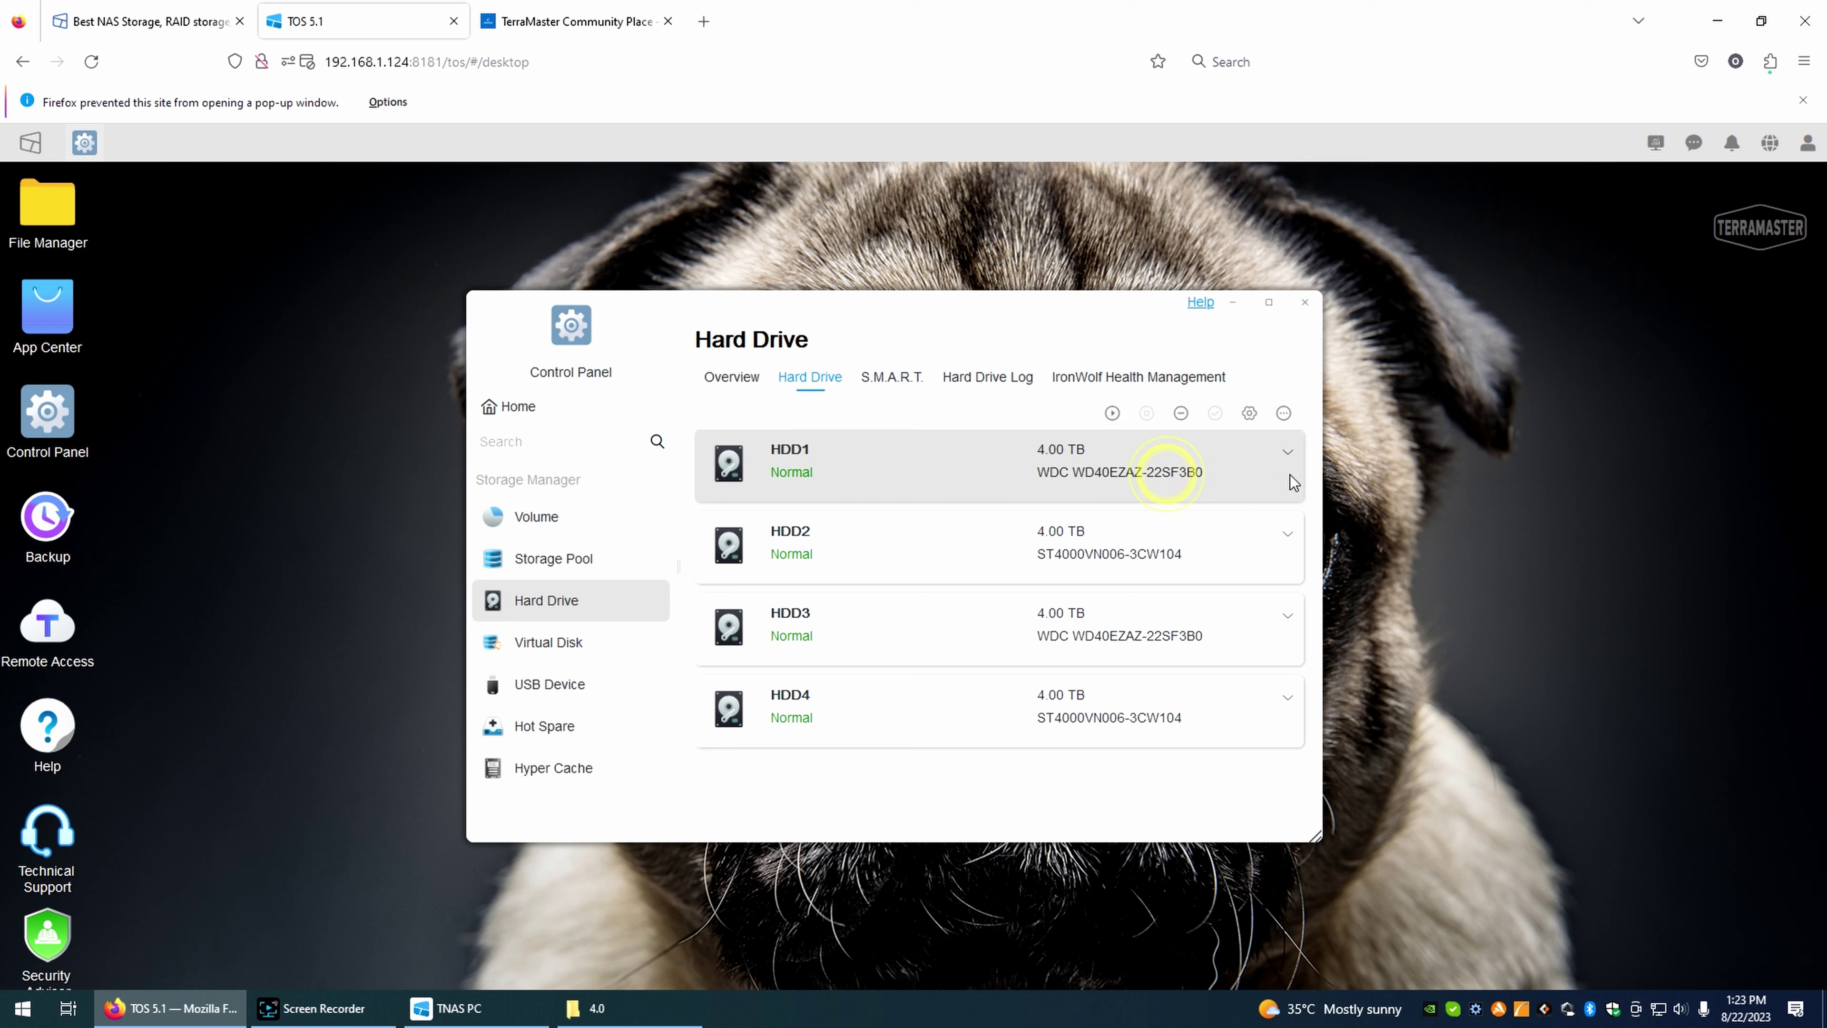
pyautogui.click(1288, 452)
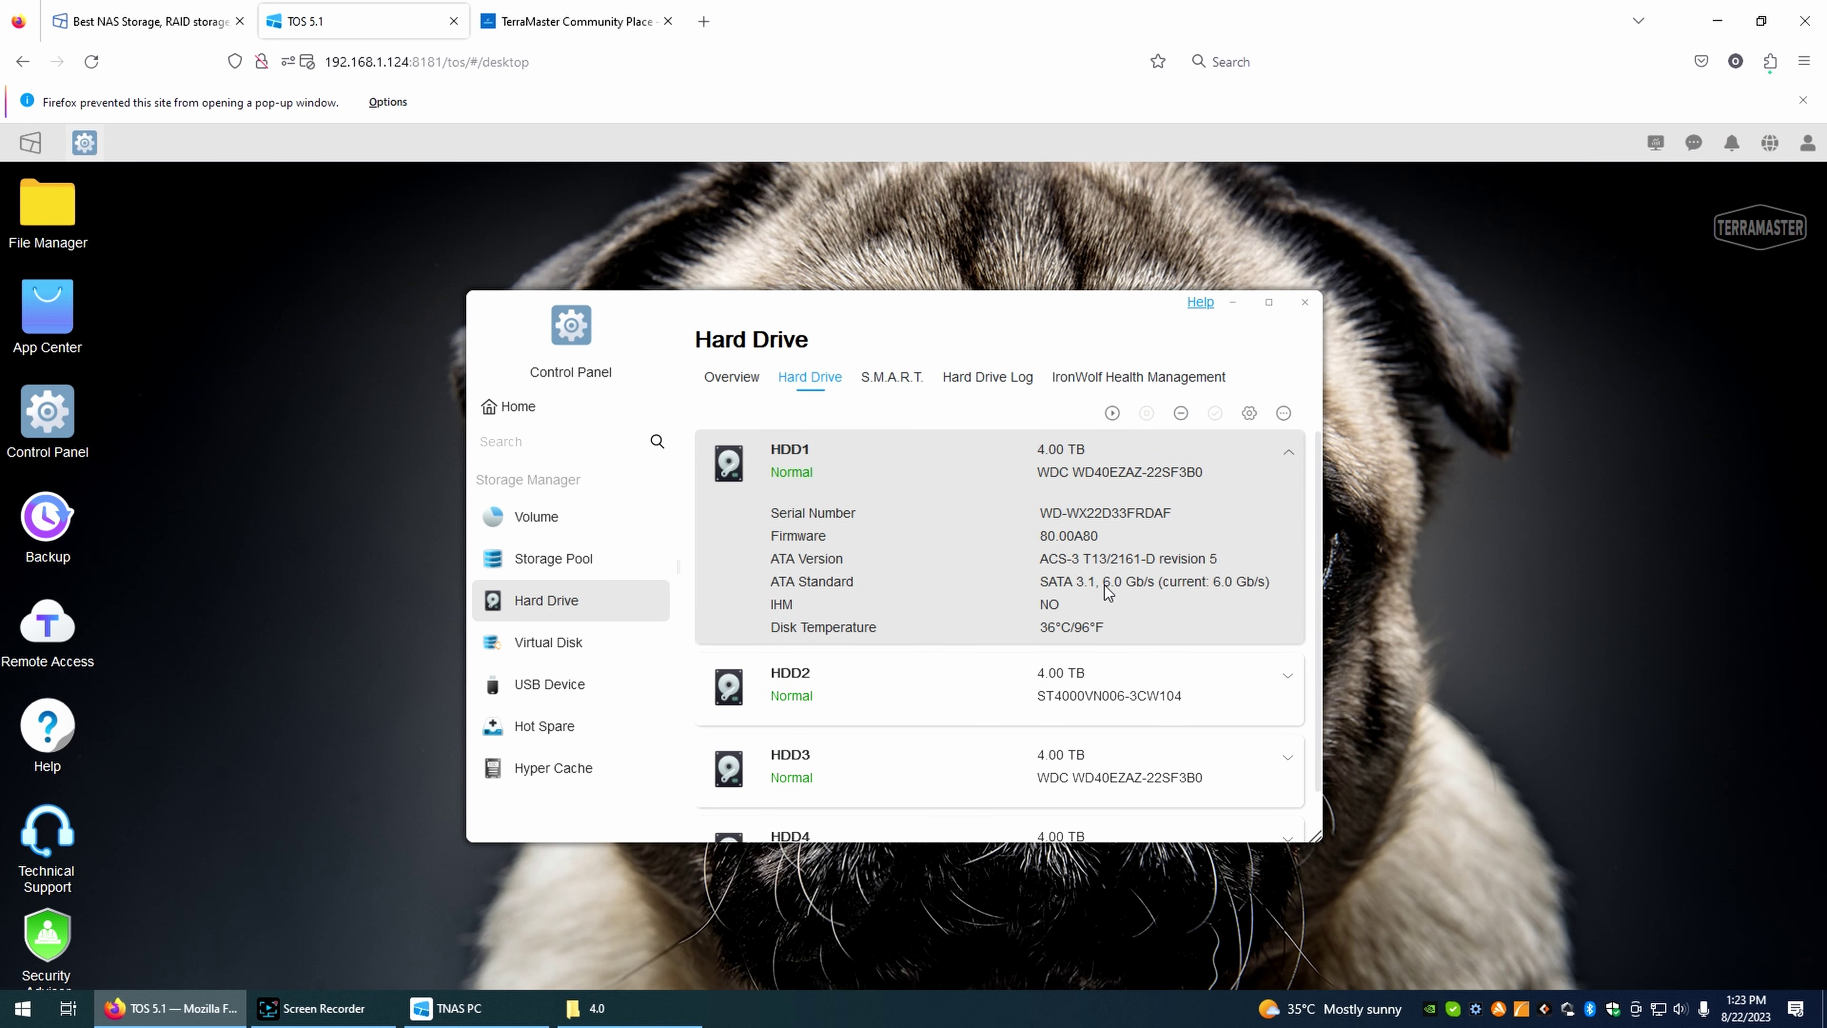
pyautogui.click(878, 379)
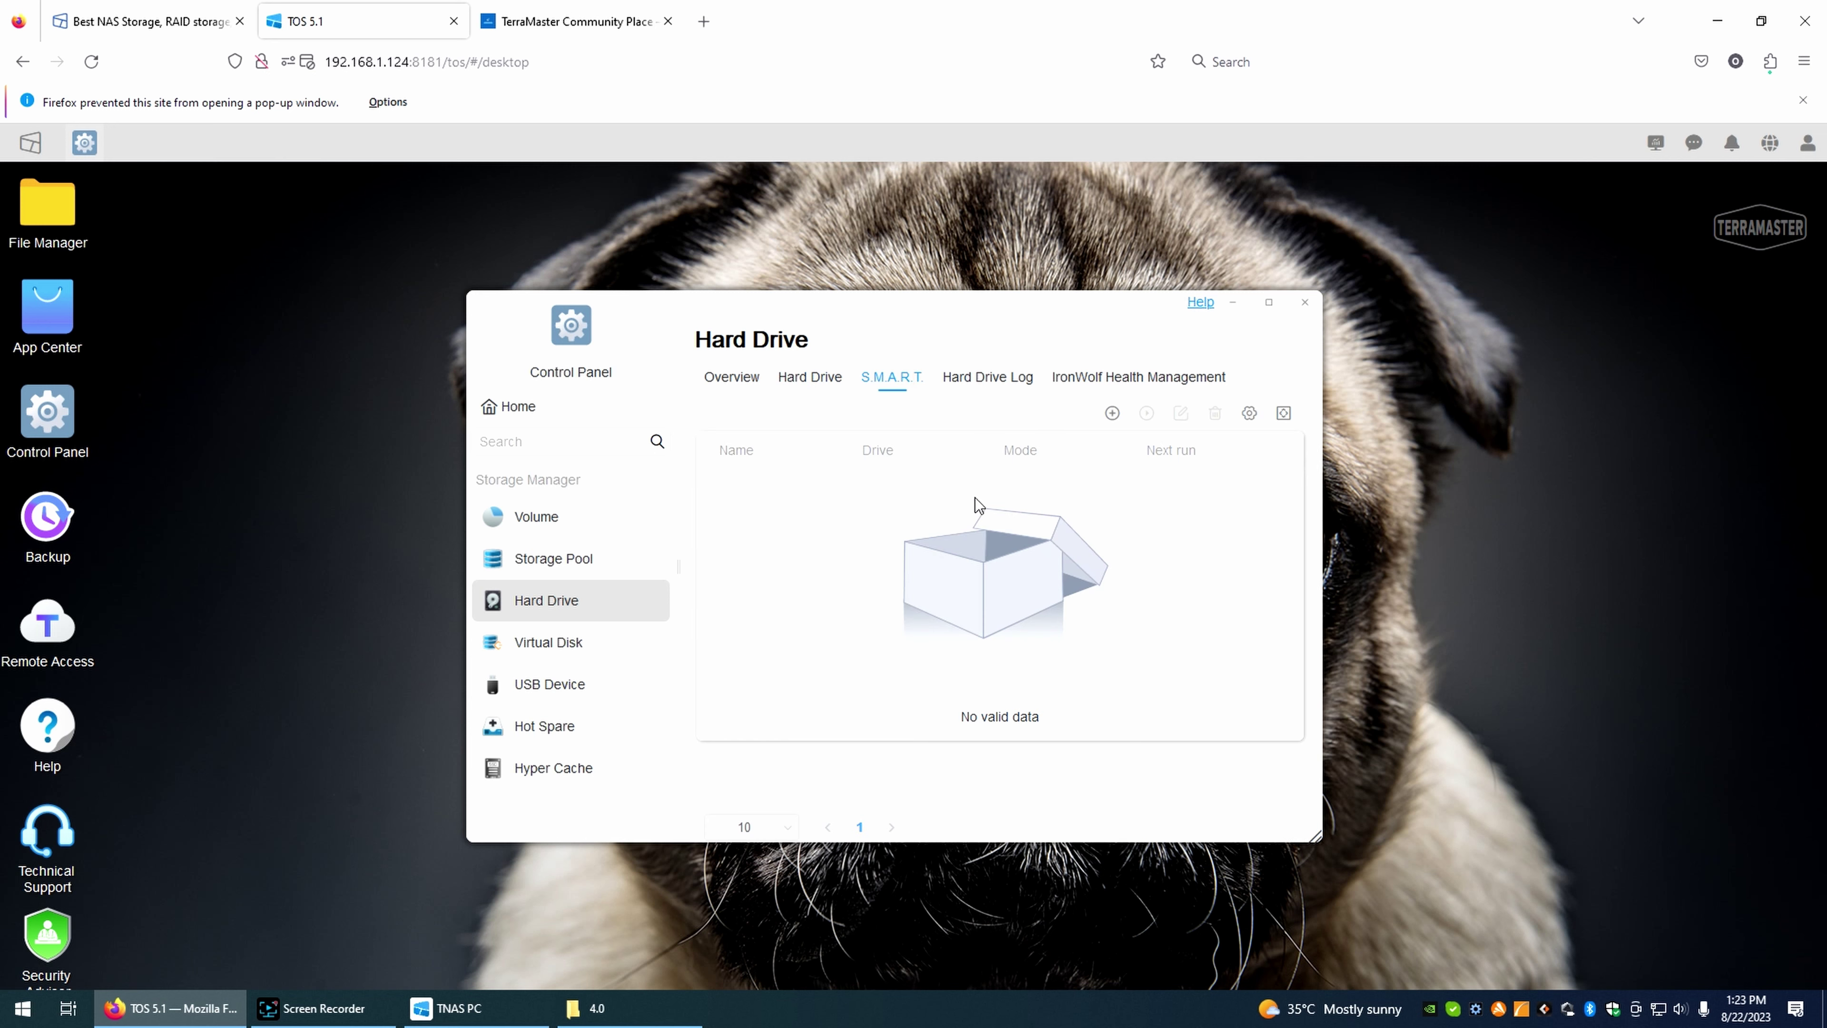
pyautogui.click(993, 381)
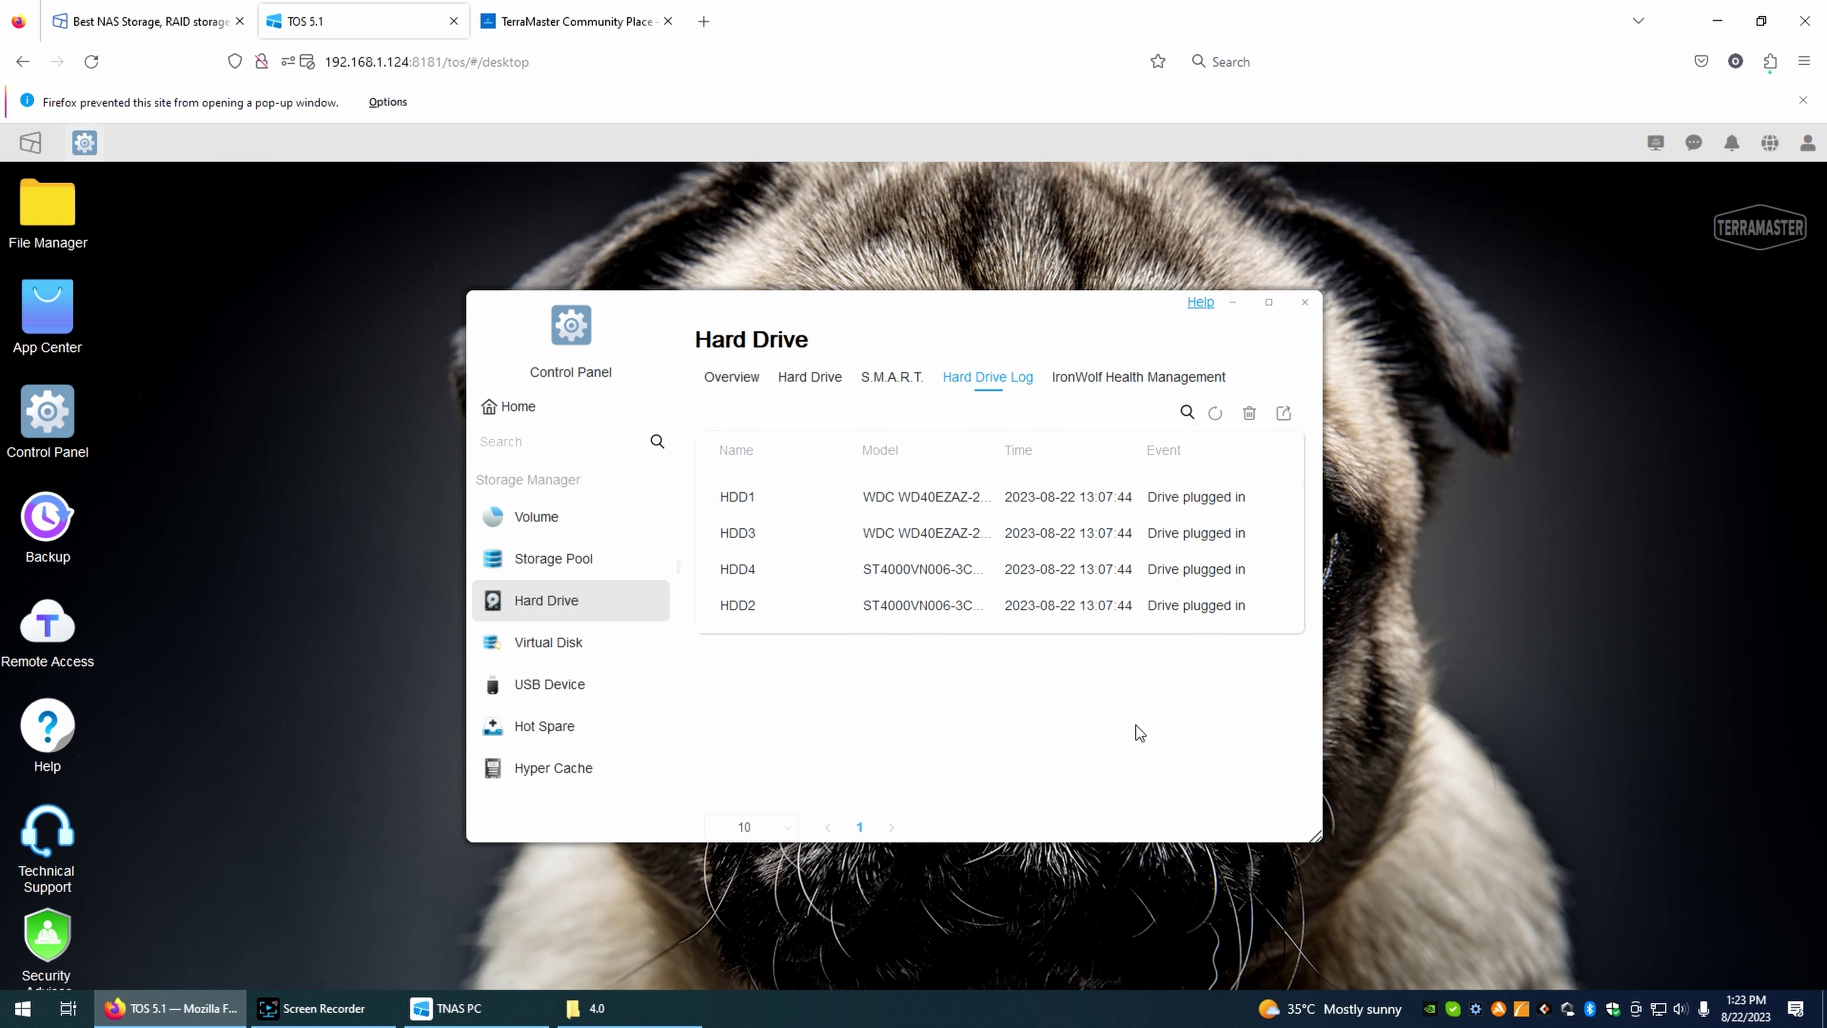